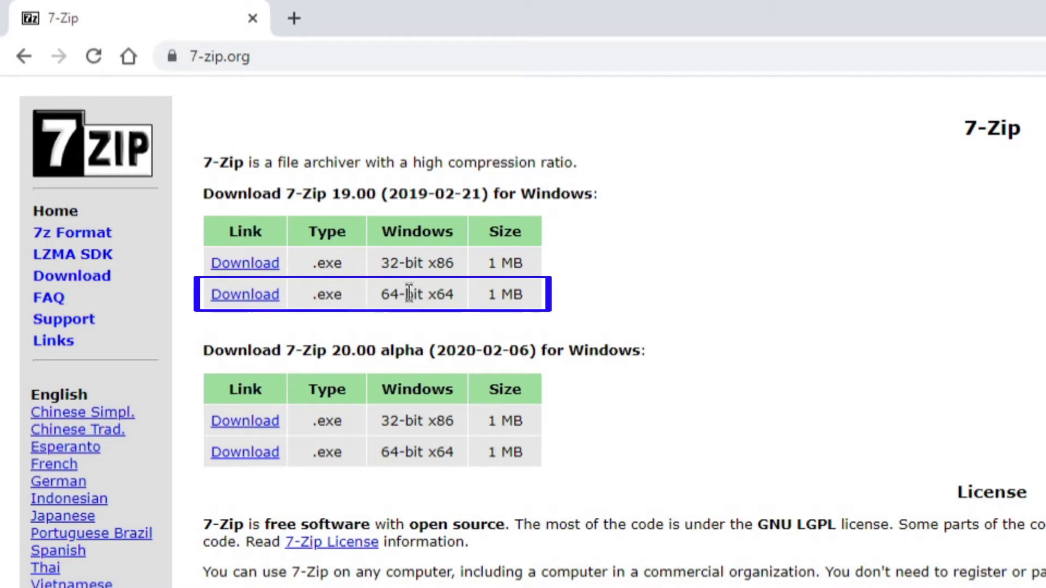
- Download the 64-bit 7-Zip 19.00 installer (7z1900-x64.exe) and save it to Downloads
left_click(243, 294)
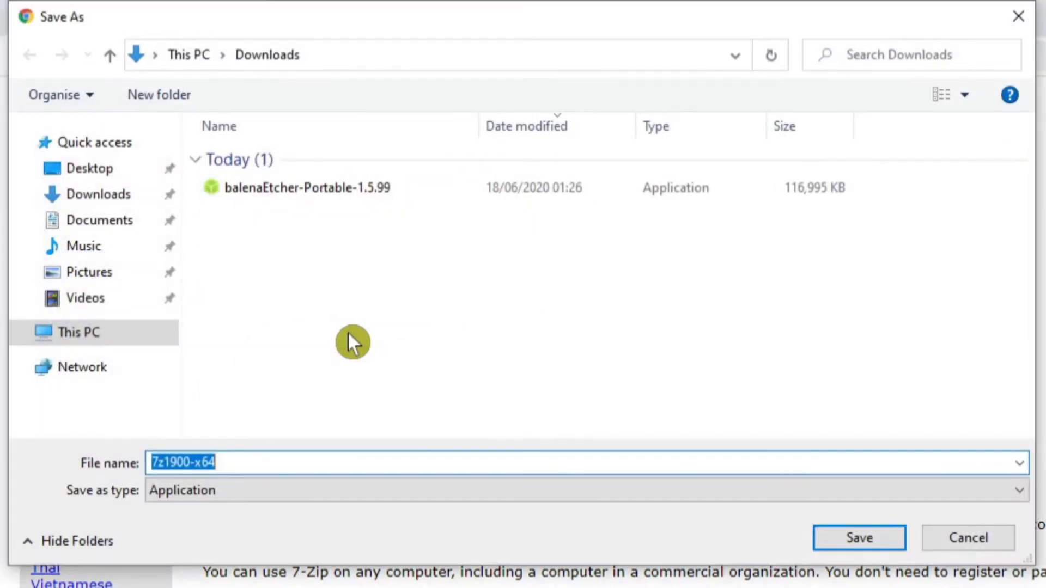
left_click(832, 540)
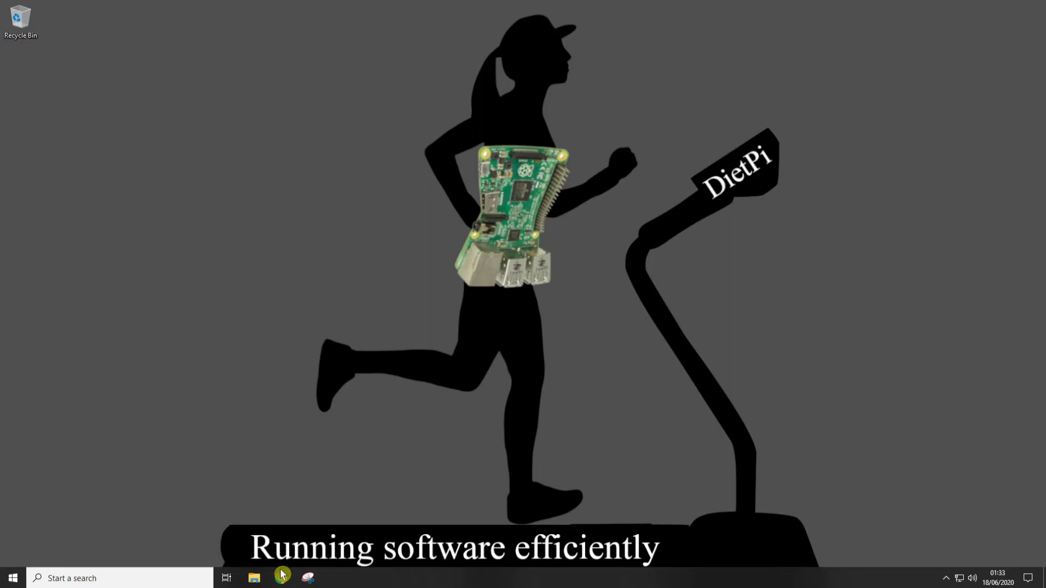
- Run 7z1900-x64 from Downloads to install 7-Zip into C:\Program Files\7-Zip\, then close setup
left_click(256, 578)
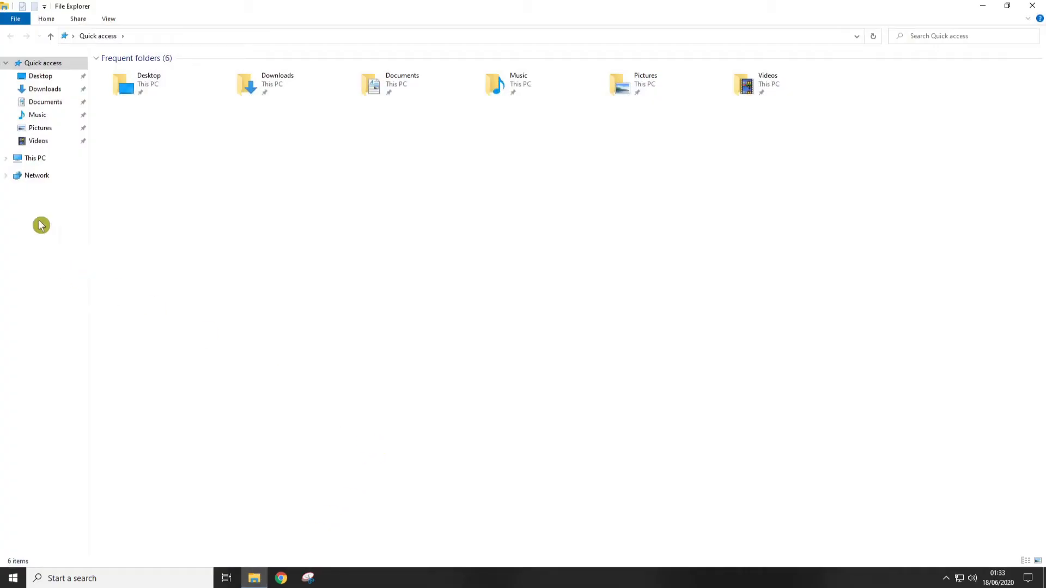
left_click(95, 206)
left_click(420, 346)
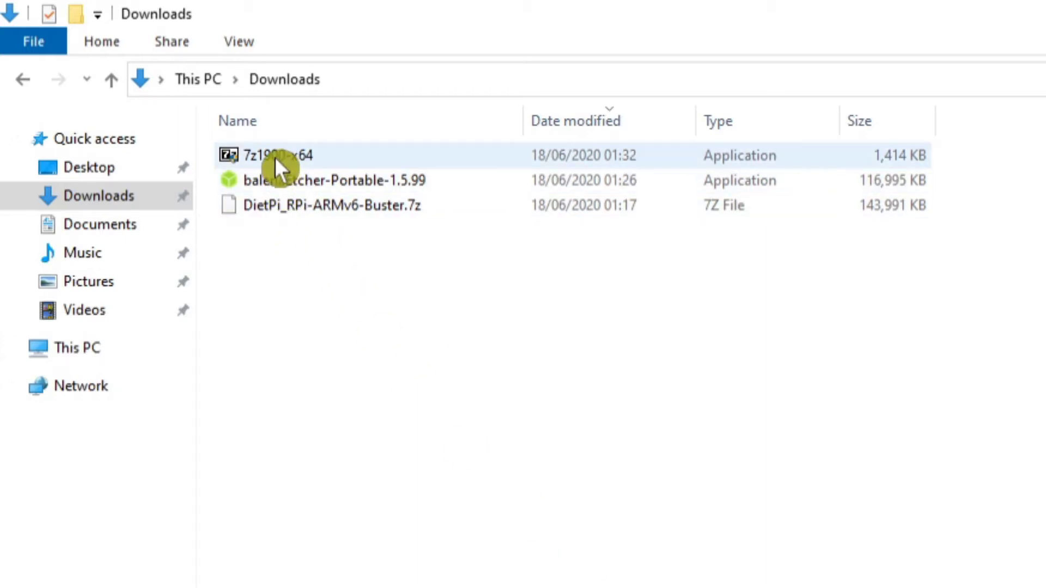
left_click(343, 283)
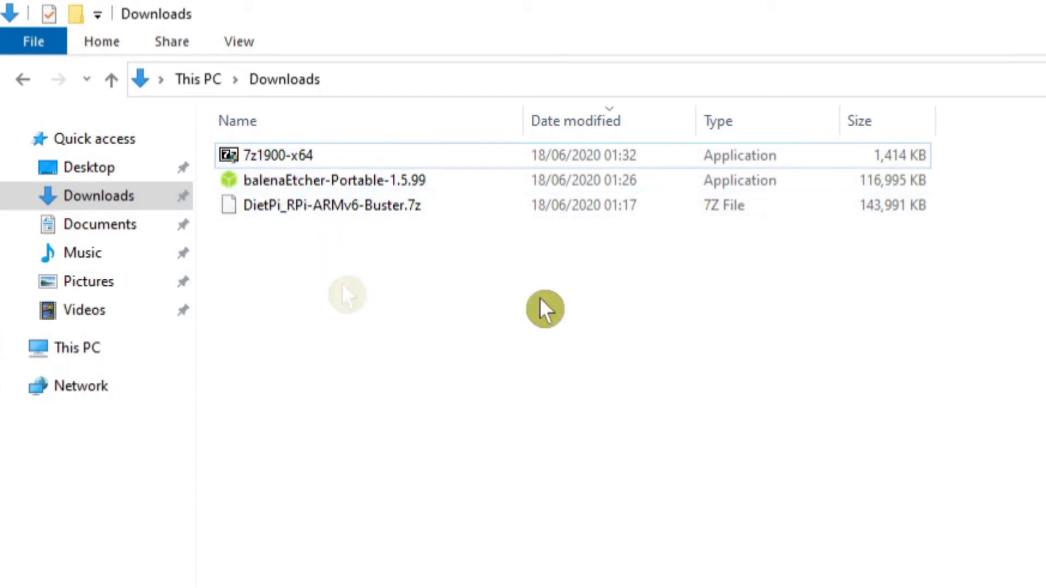
double_click(258, 158)
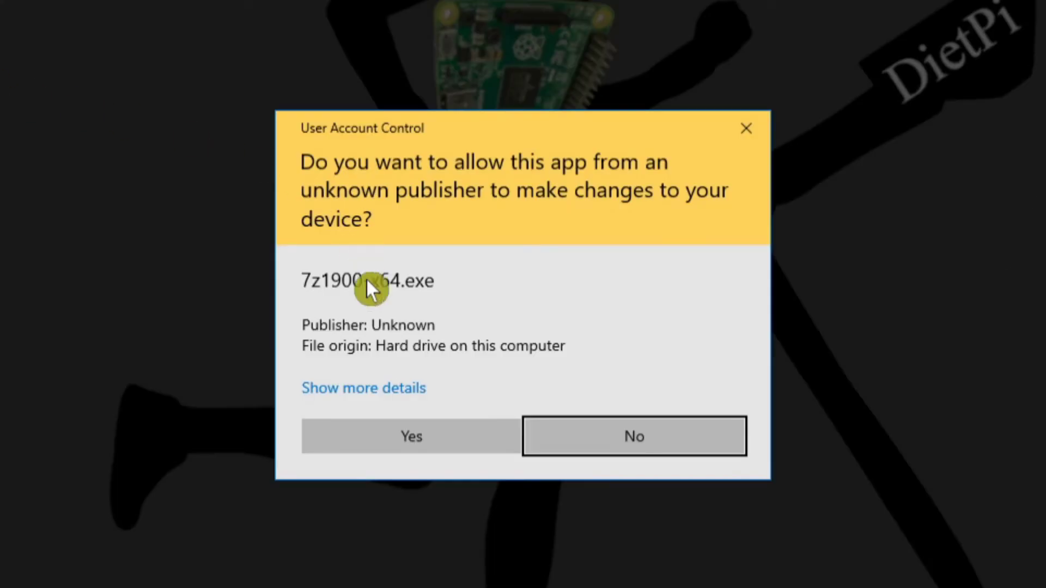
left_click(409, 440)
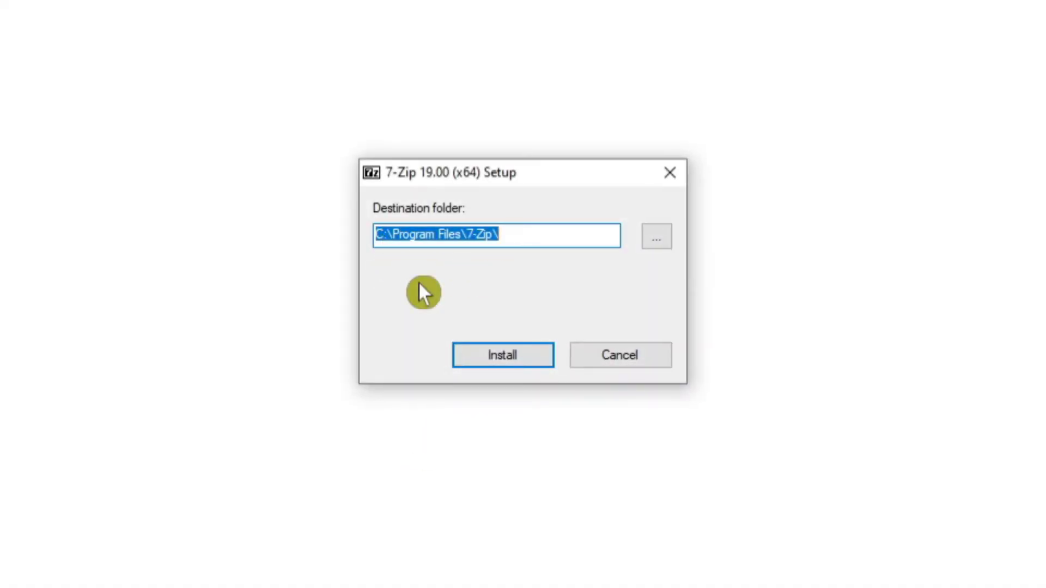
left_click(493, 361)
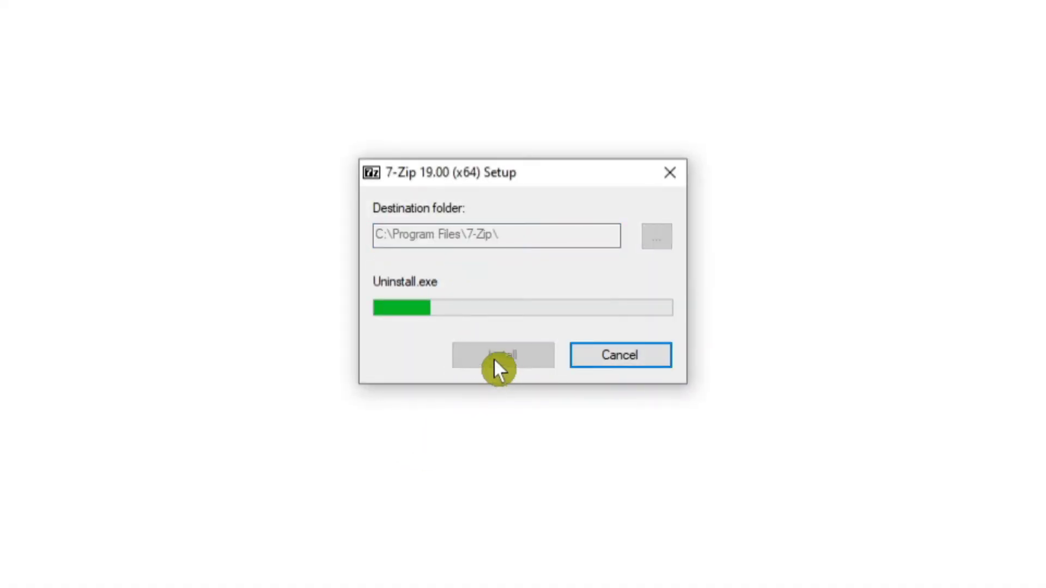
left_click(501, 359)
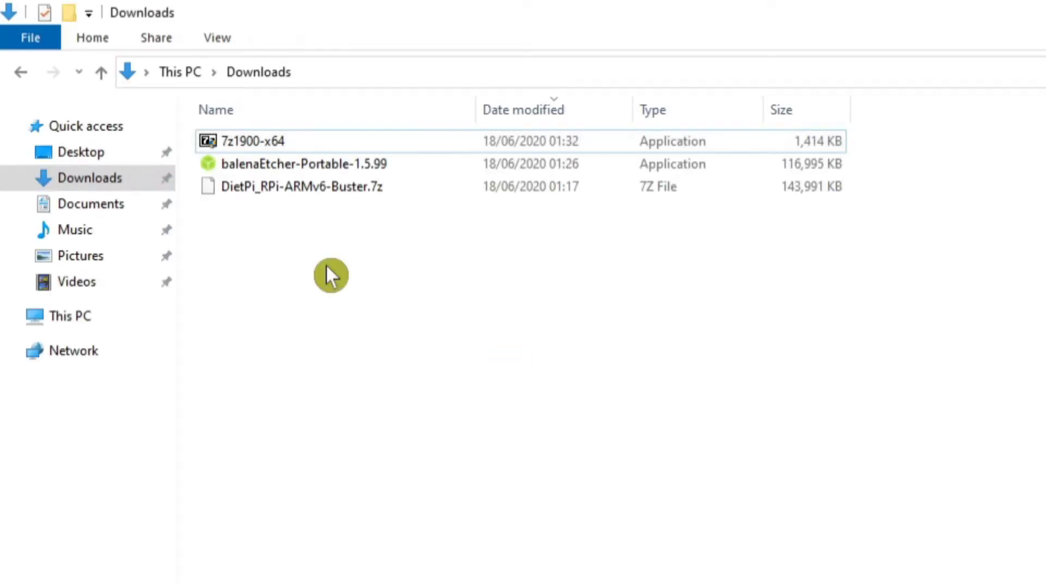
- Extract DietPi_RPi-ARMv6-Buster.7z into Downloads with 7-Zip's Extract Here
left_click(256, 188)
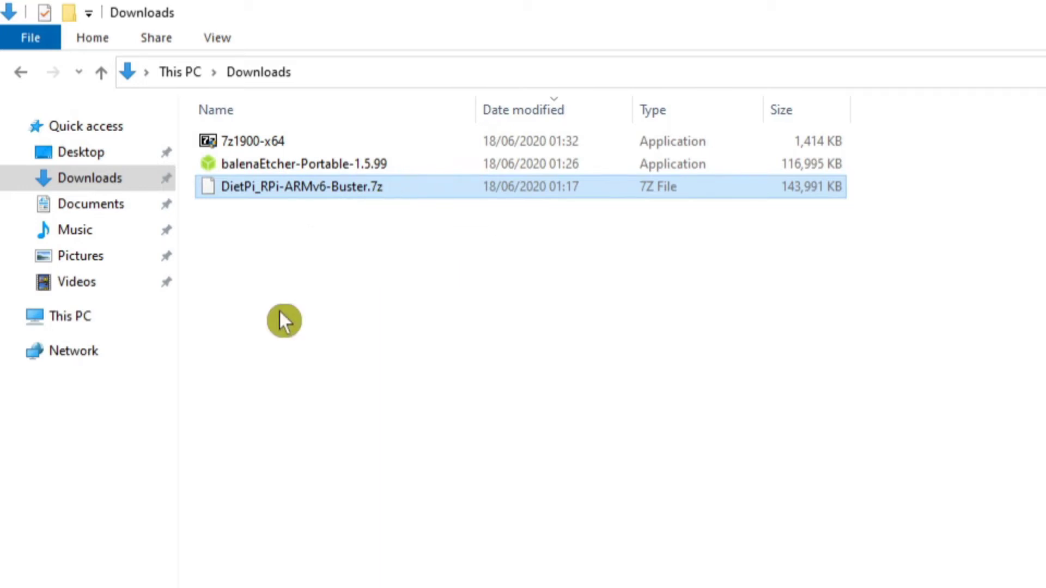
right_click(311, 197)
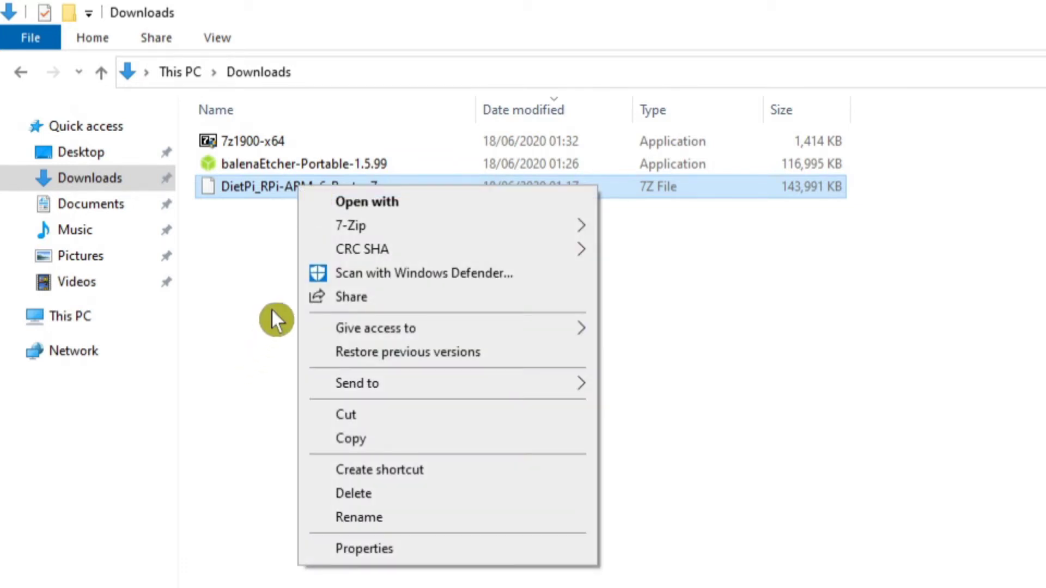
mouse_move(408, 226)
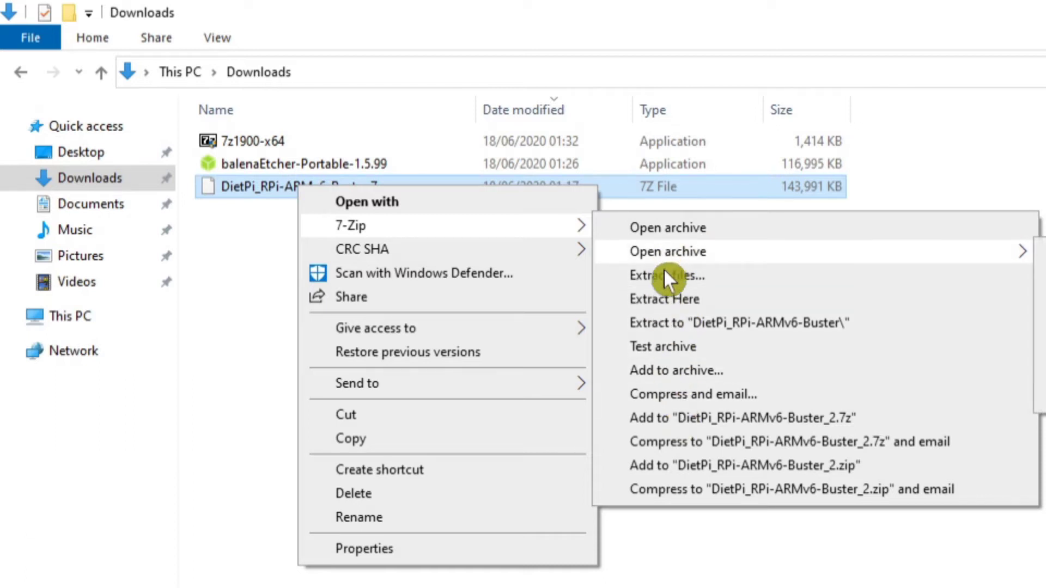
left_click(673, 305)
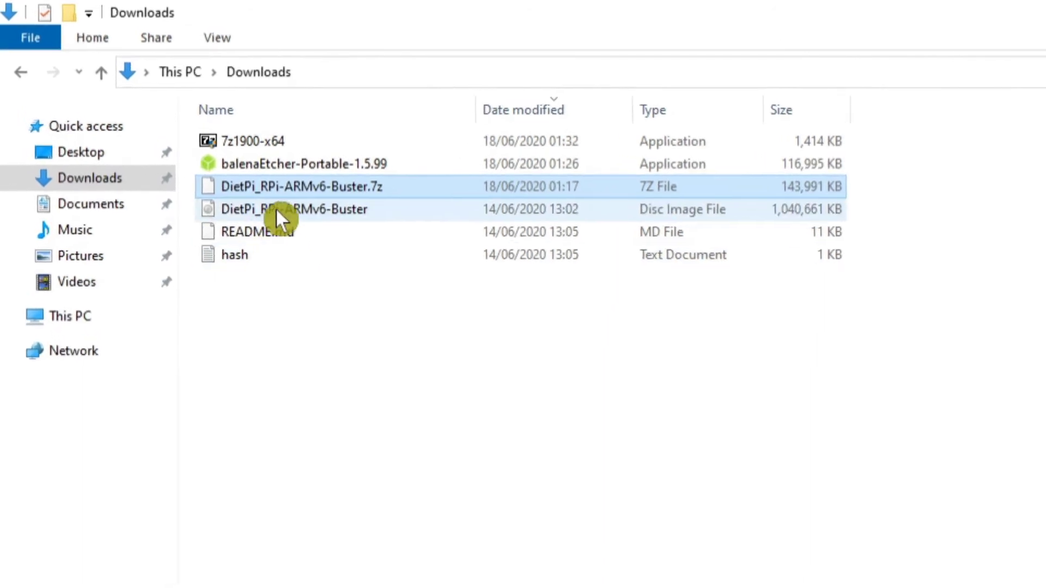
left_click(247, 209)
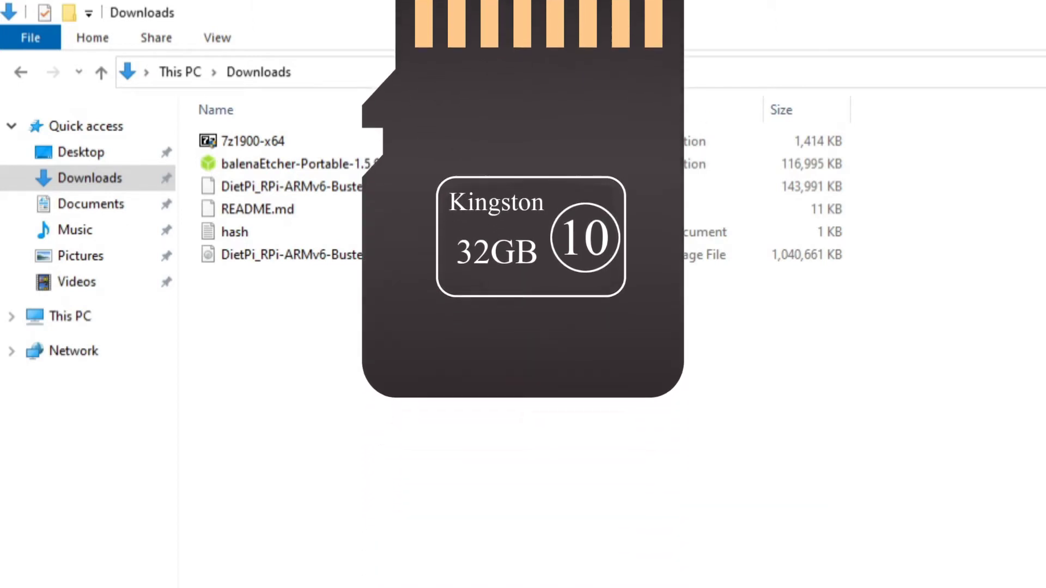
- Launch the portable balenaEtcher and load the DietPi_RPi-ARMv6-Buster disc image
left_click(354, 541)
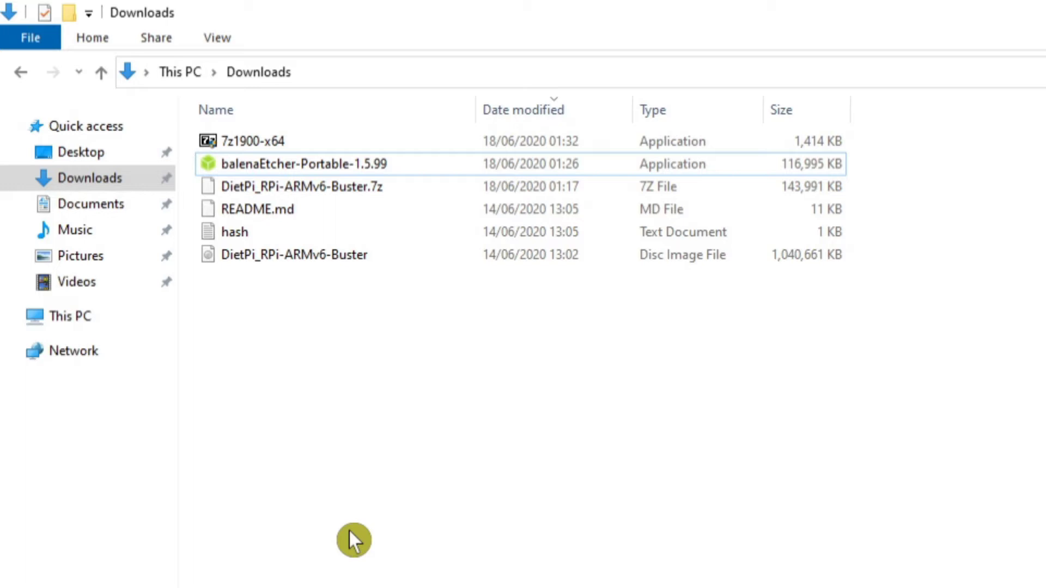
double_click(280, 173)
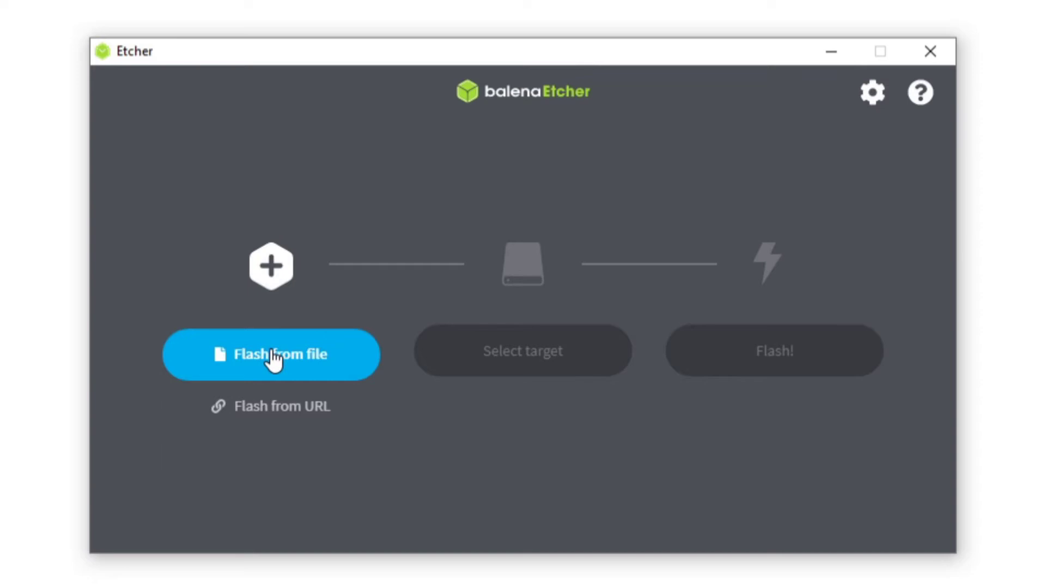
left_click(275, 359)
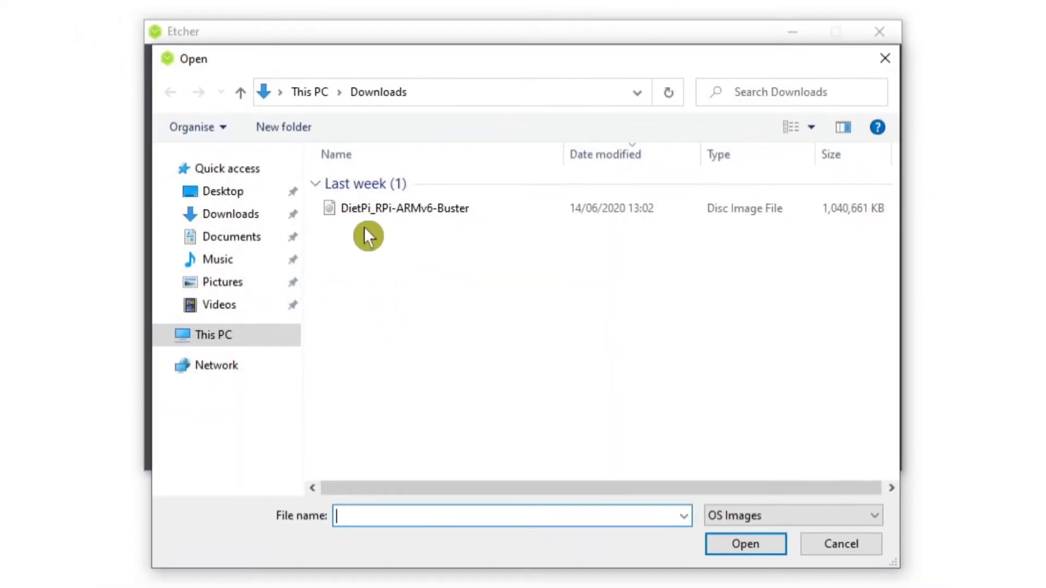
left_click(361, 212)
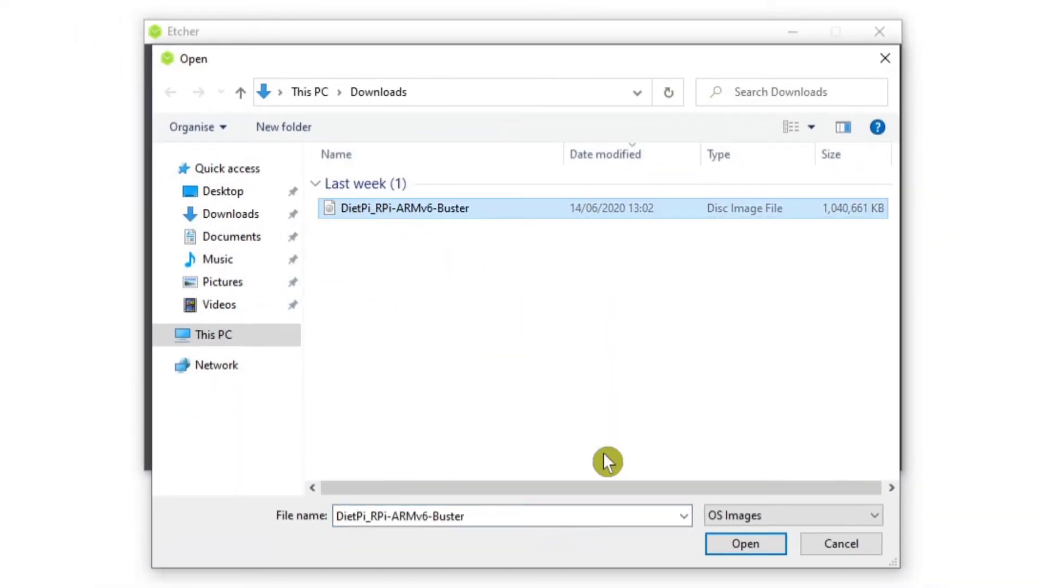
left_click(744, 546)
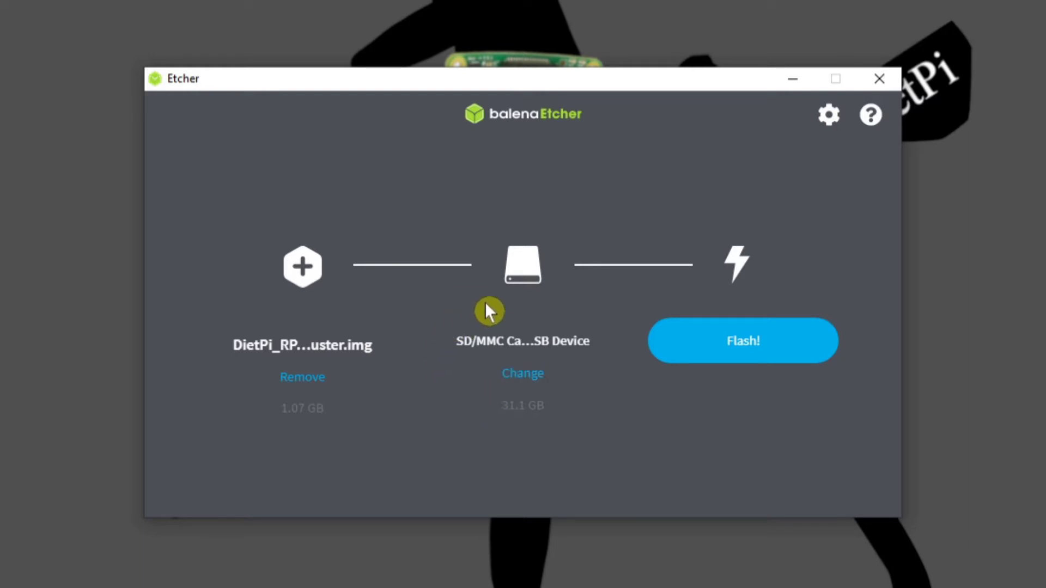
- Flash the DietPi image to the 31.1 GB SD card, then close Etcher
left_click(733, 344)
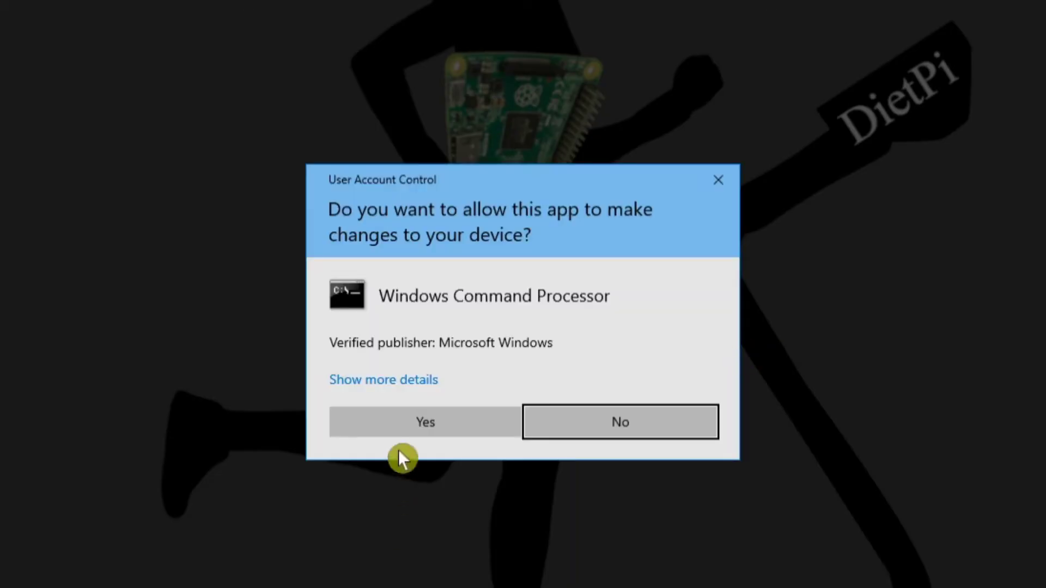
left_click(404, 423)
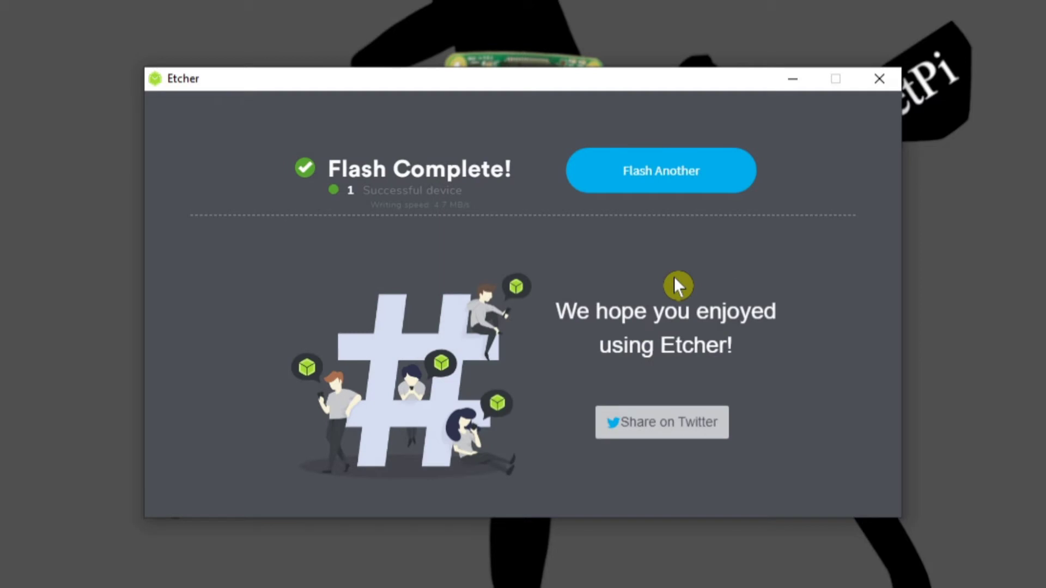
left_click(879, 81)
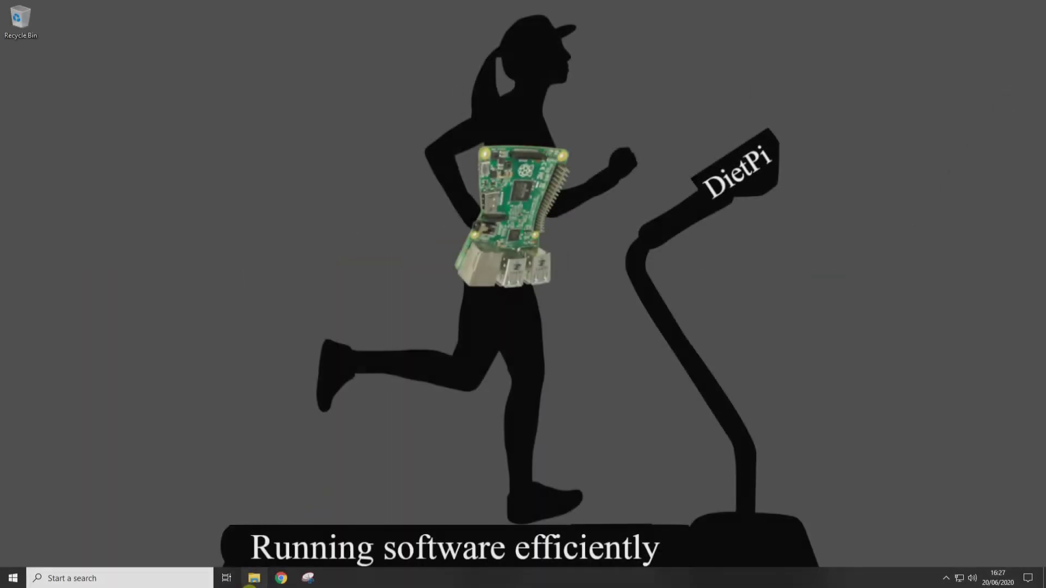
- Show the SD card's boot (F:) drive in File Explorer
left_click(252, 580)
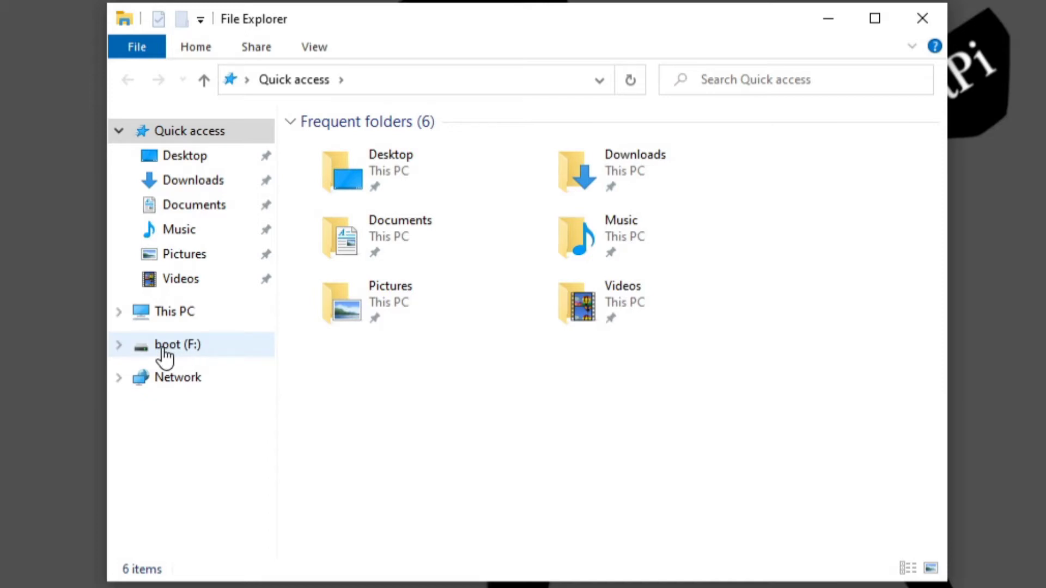
left_click(182, 349)
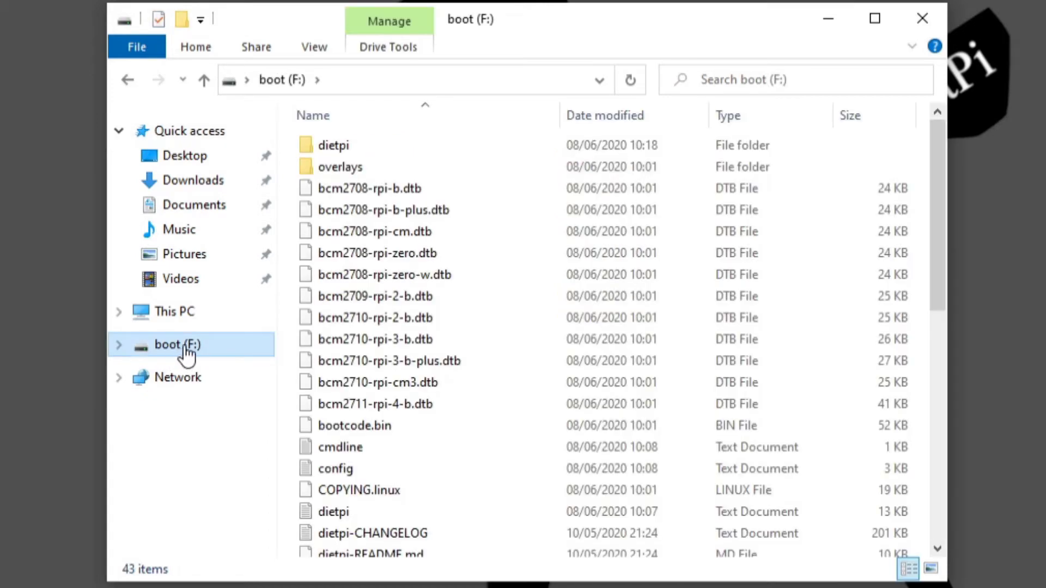
- Change AUTO_SETUP_NET_WIFI_ENABLED from 0 to 1 in dietpi.txt, save, and close Notepad
double_click(361, 517)
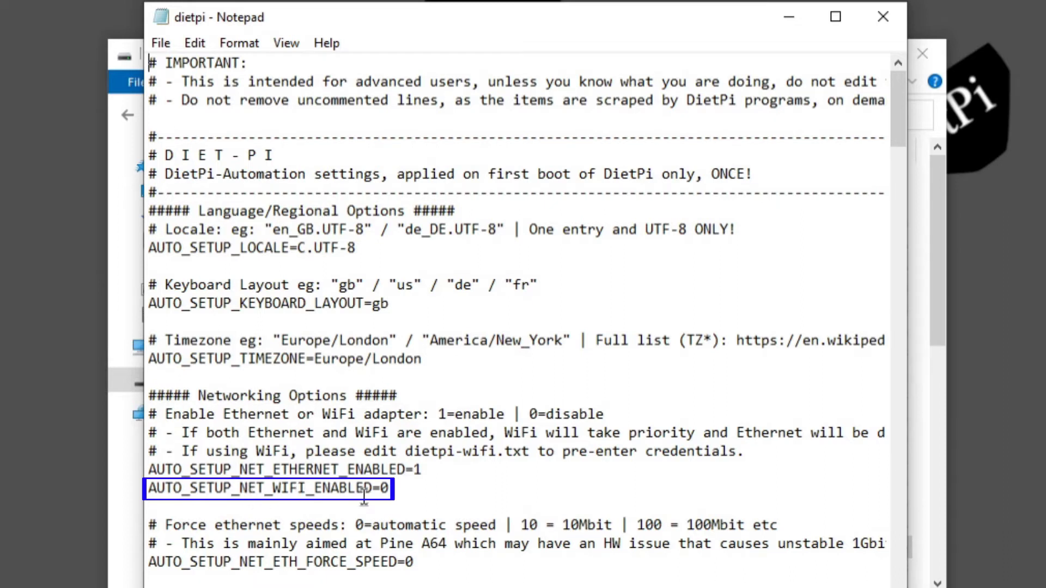
left_click(403, 484)
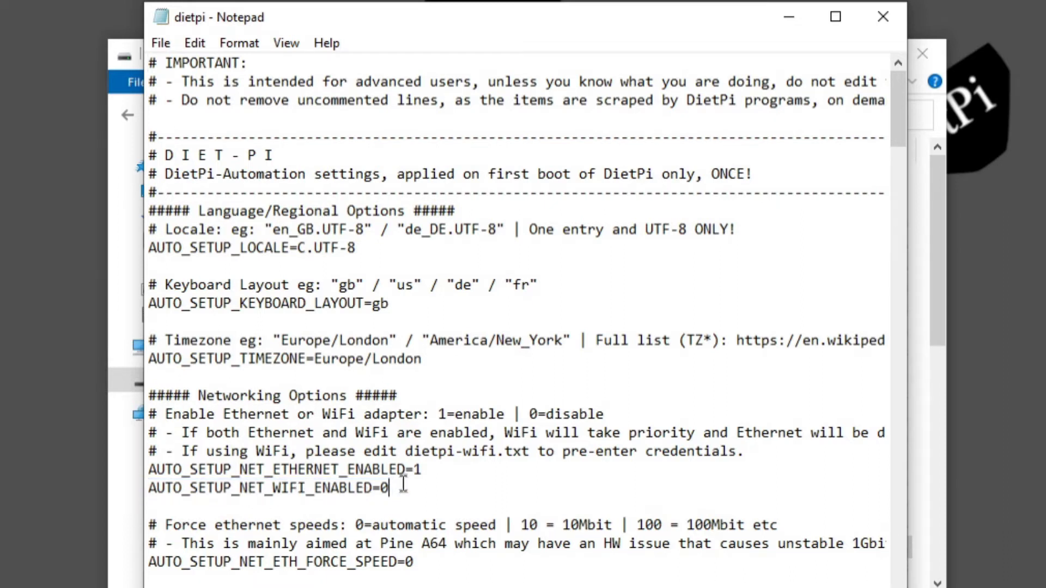
key("BackSpace")
type("1")
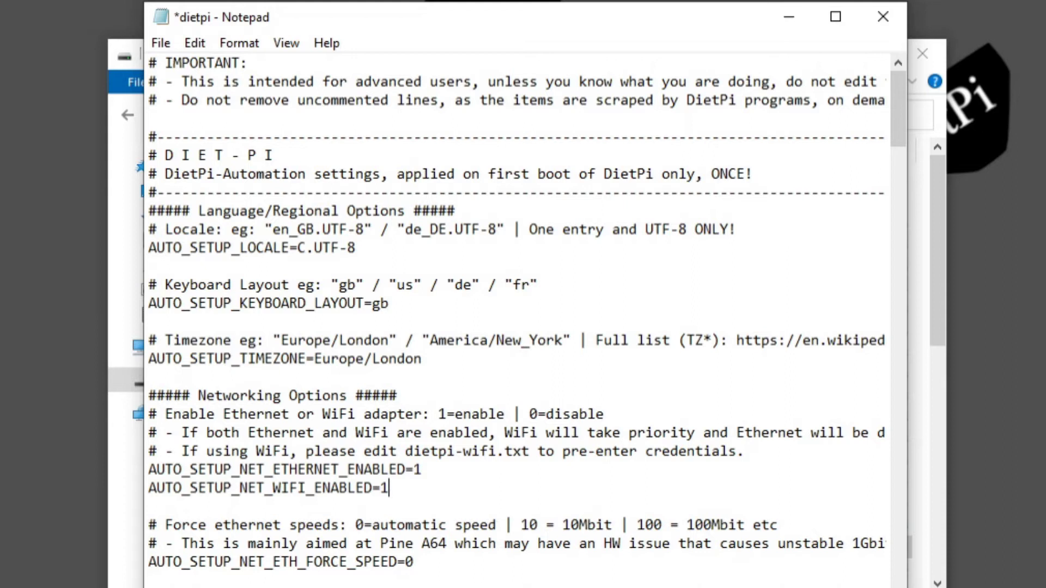
left_click(168, 45)
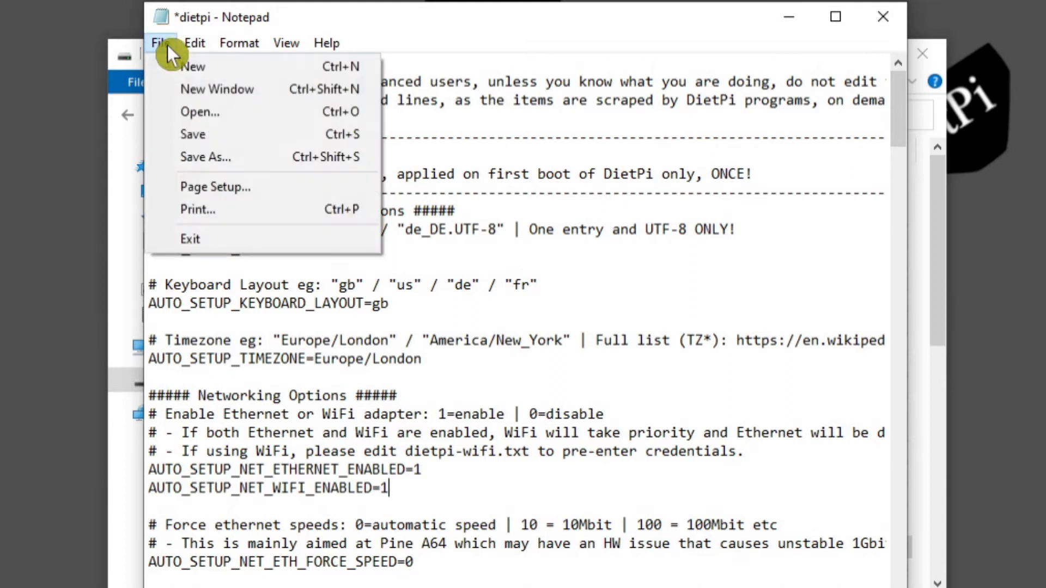
left_click(196, 134)
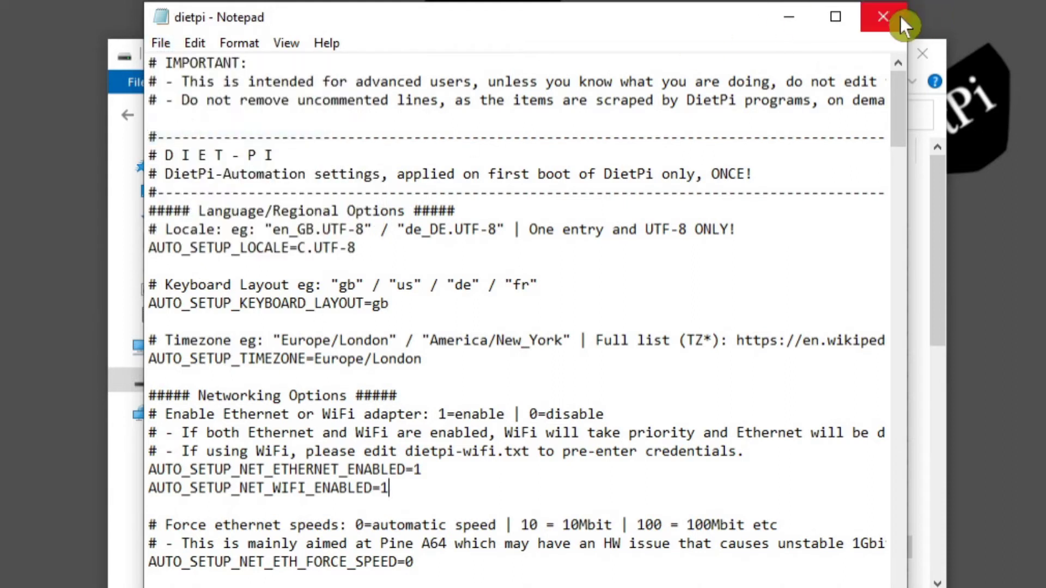
left_click(882, 17)
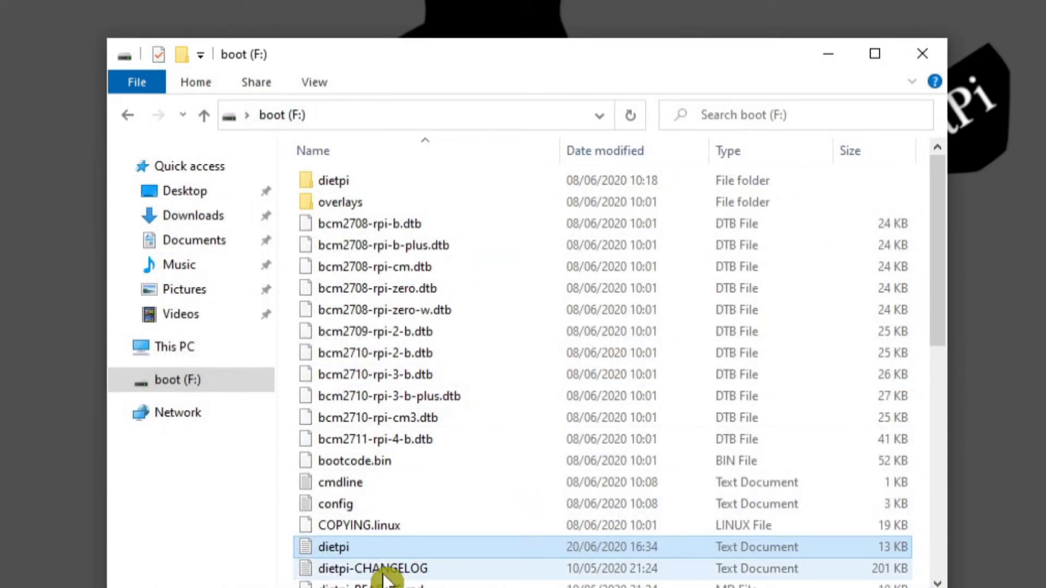
- Open dietpi-wifi from the boot (F:) drive in Notepad
scroll(384, 575, "down", 1)
scroll(387, 575, "down", 1)
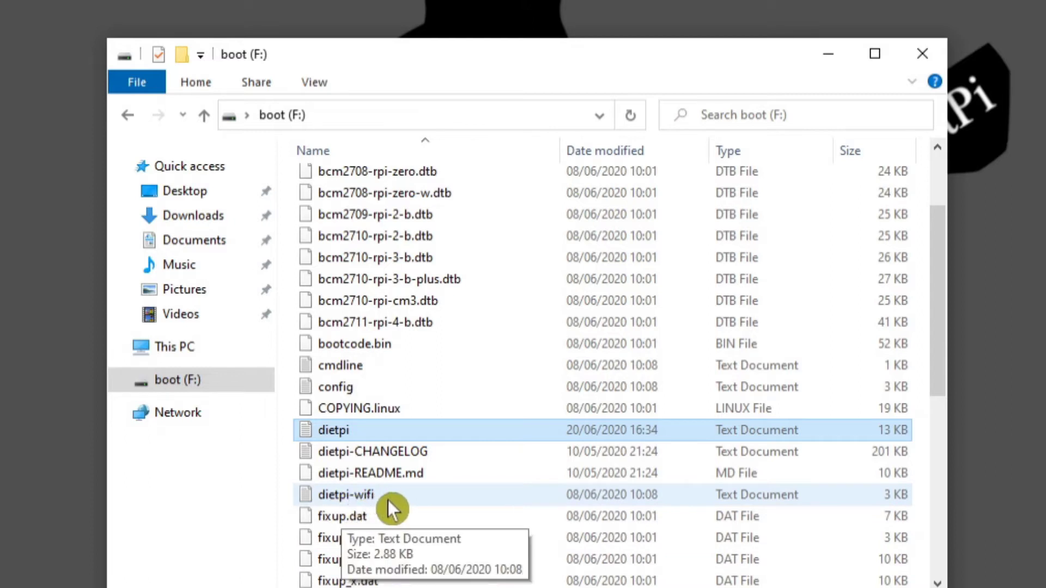
double_click(375, 499)
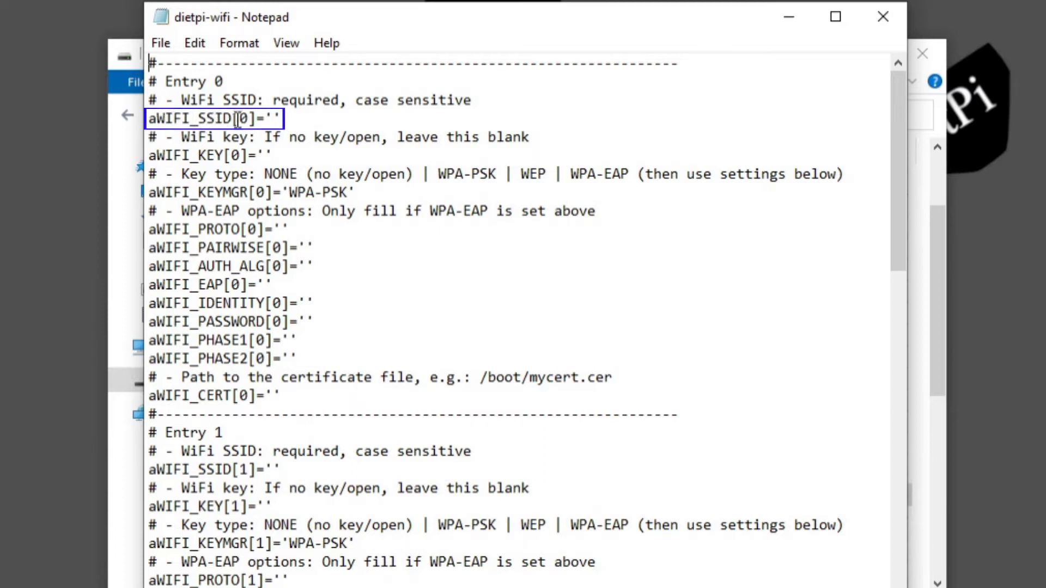
- Set aWIFI_SSID[0] to 'BYTEMYPI', enter the WiFi password in aWIFI_KEY[0], and save
left_click(274, 118)
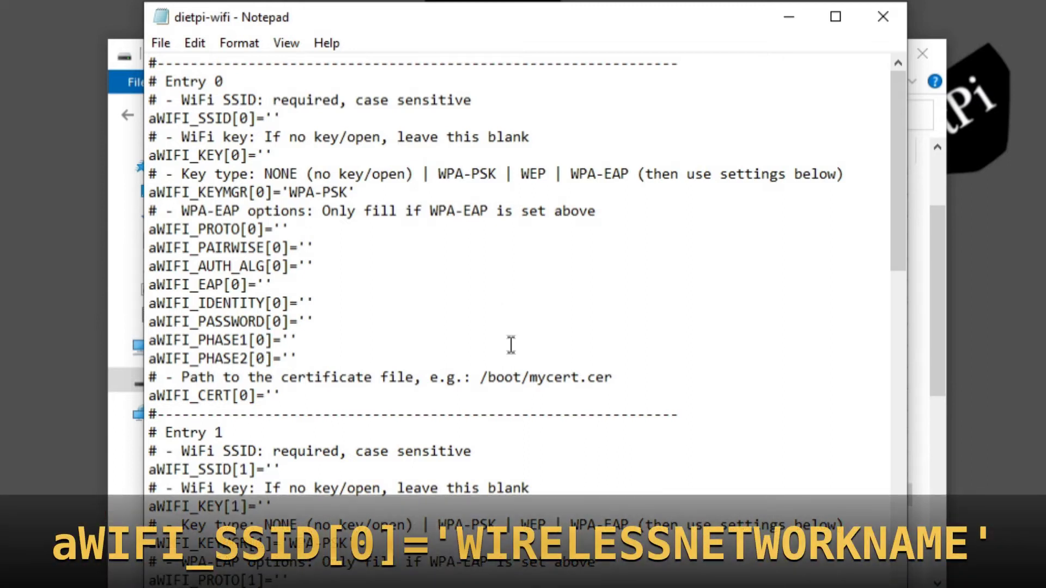
type("BYTEMY")
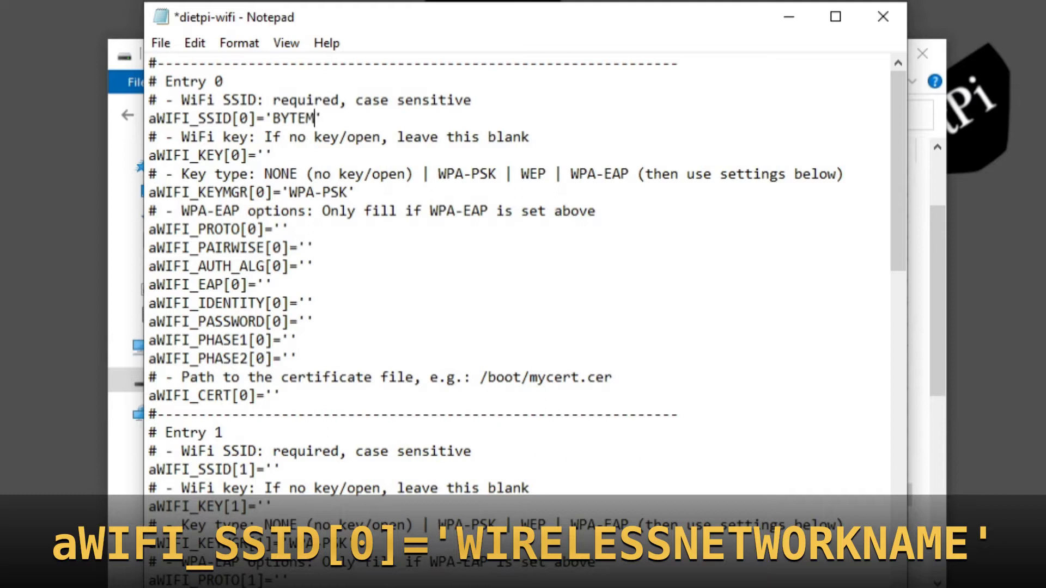
type("PI")
key("End")
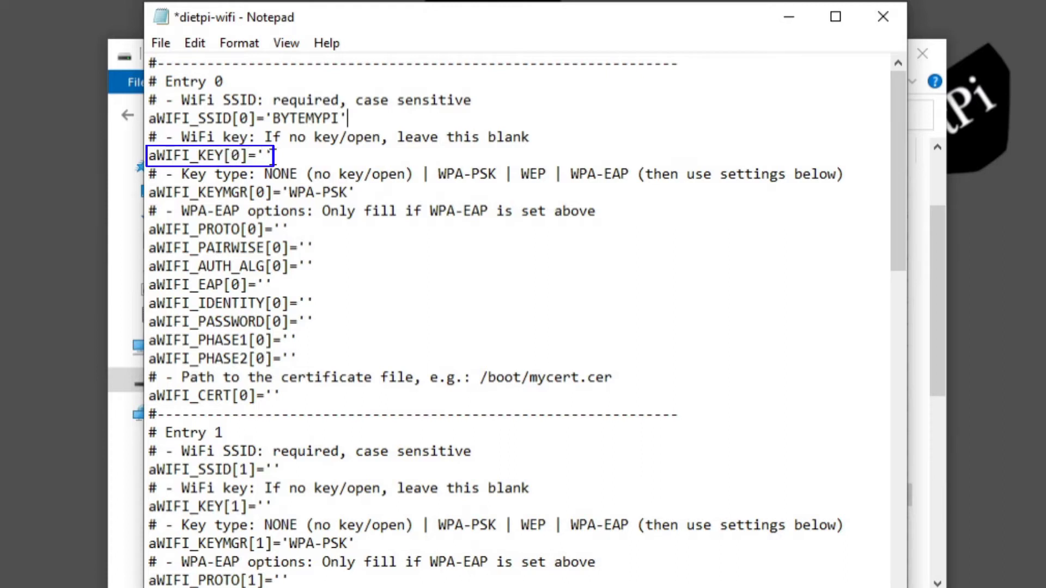
left_click(264, 155)
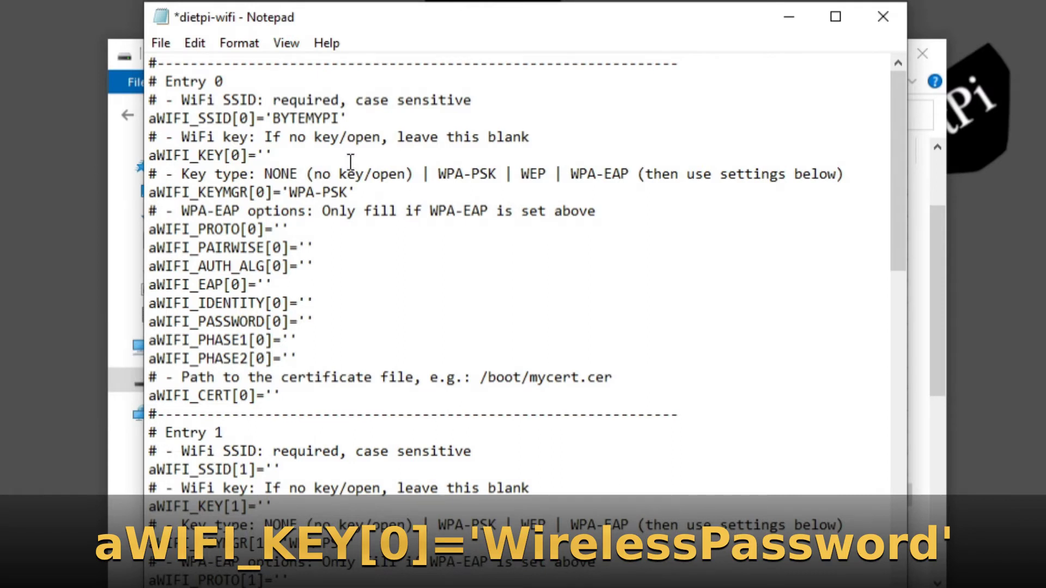
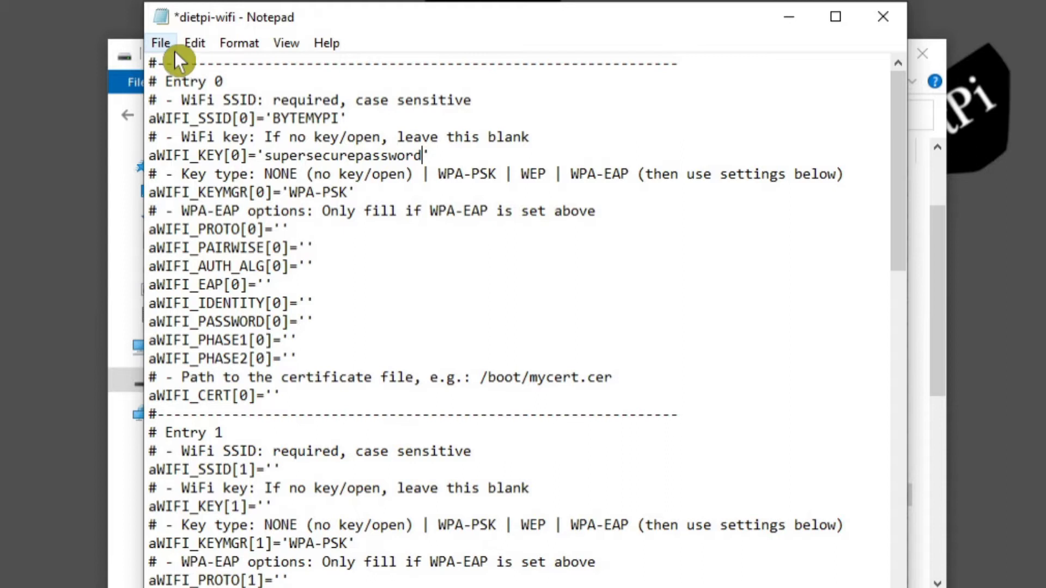
left_click(161, 43)
left_click(192, 134)
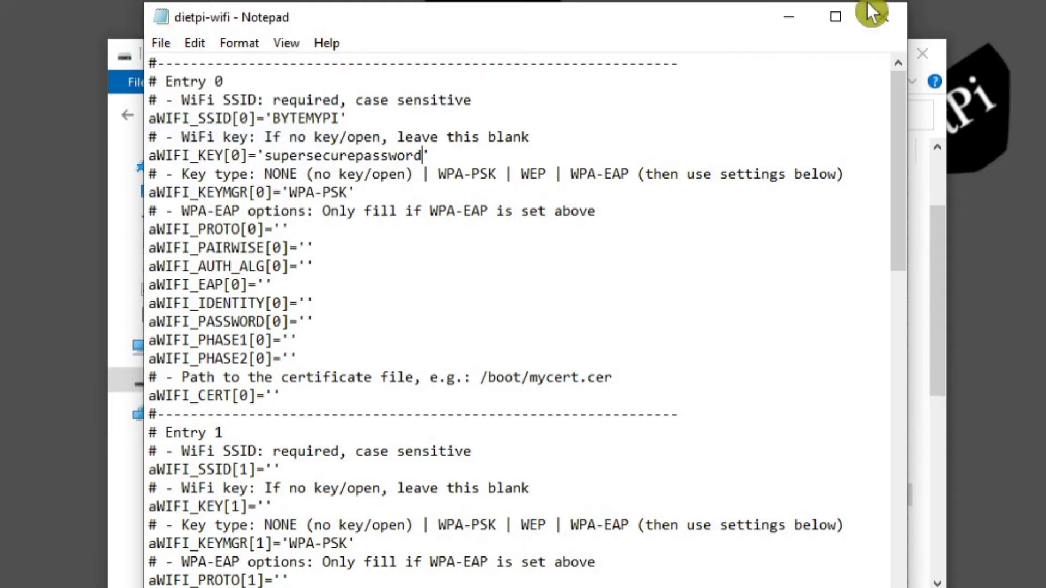
- Close Notepad and eject the boot (F:) SD card
left_click(883, 21)
left_click(175, 374)
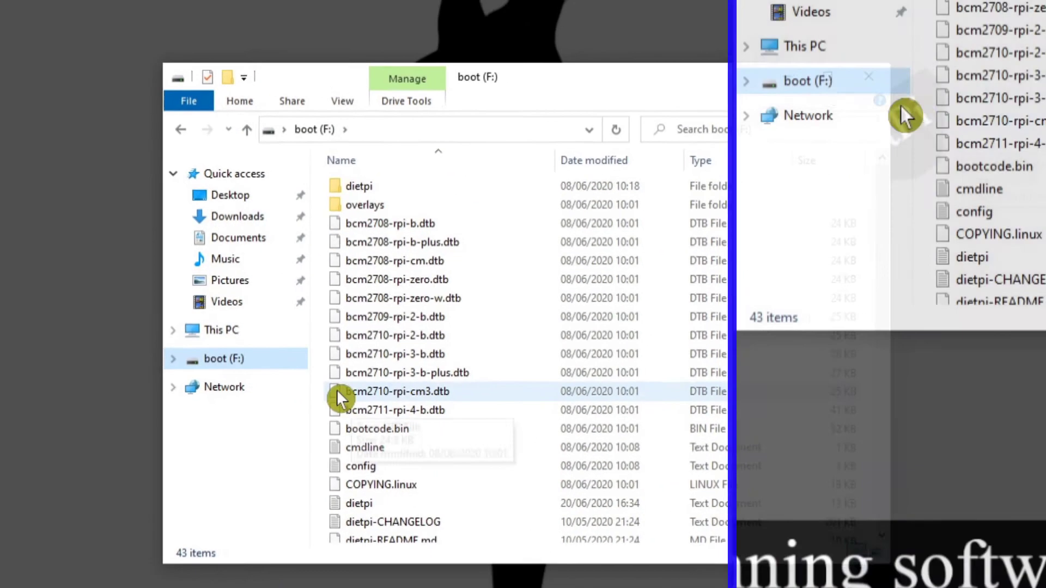
right_click(256, 347)
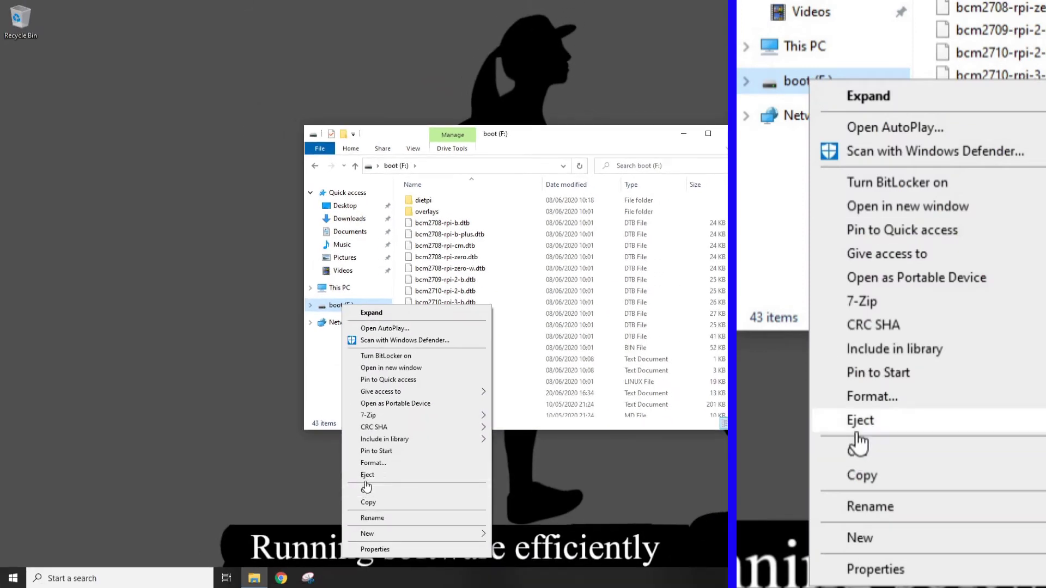
left_click(369, 476)
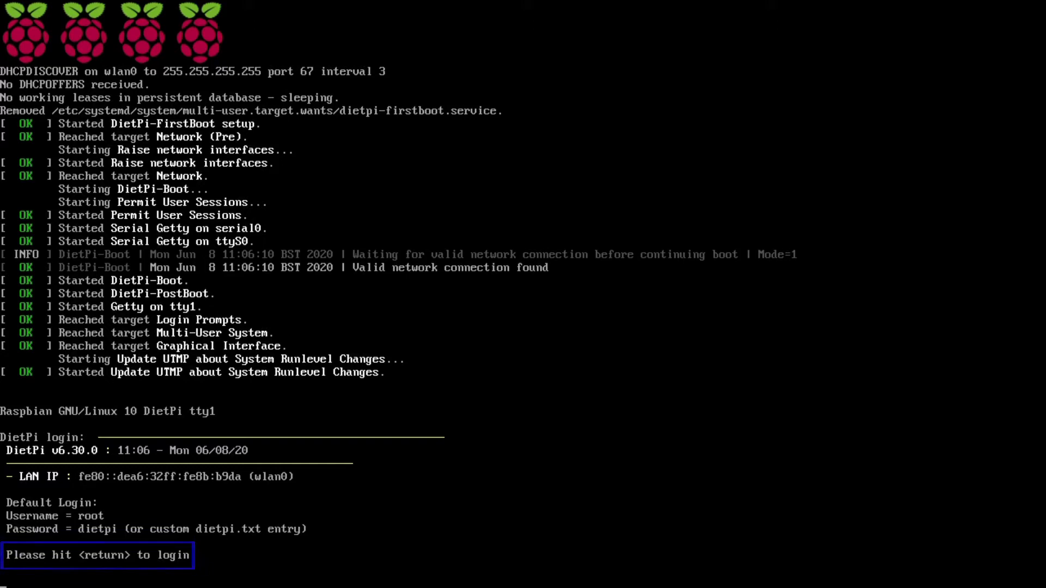
- Log in to the DietPi console as root with the default password
key("Return")
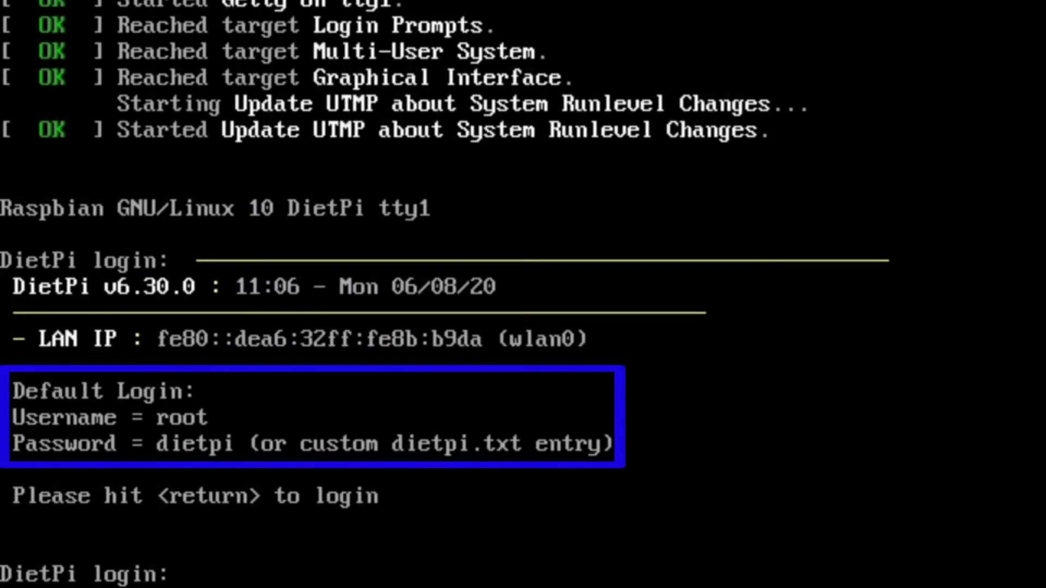
type("root")
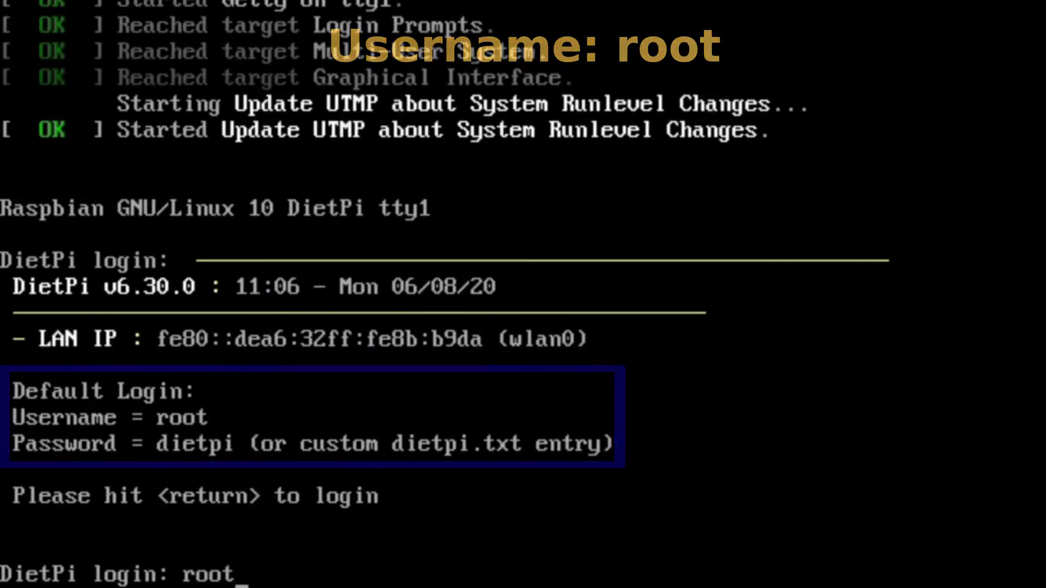
key("Return")
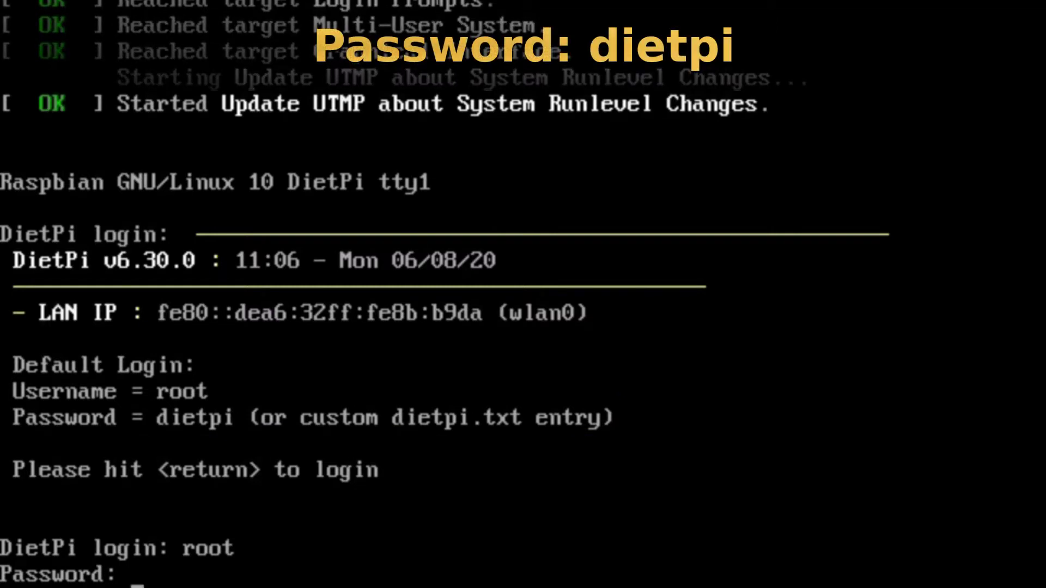
key("Return")
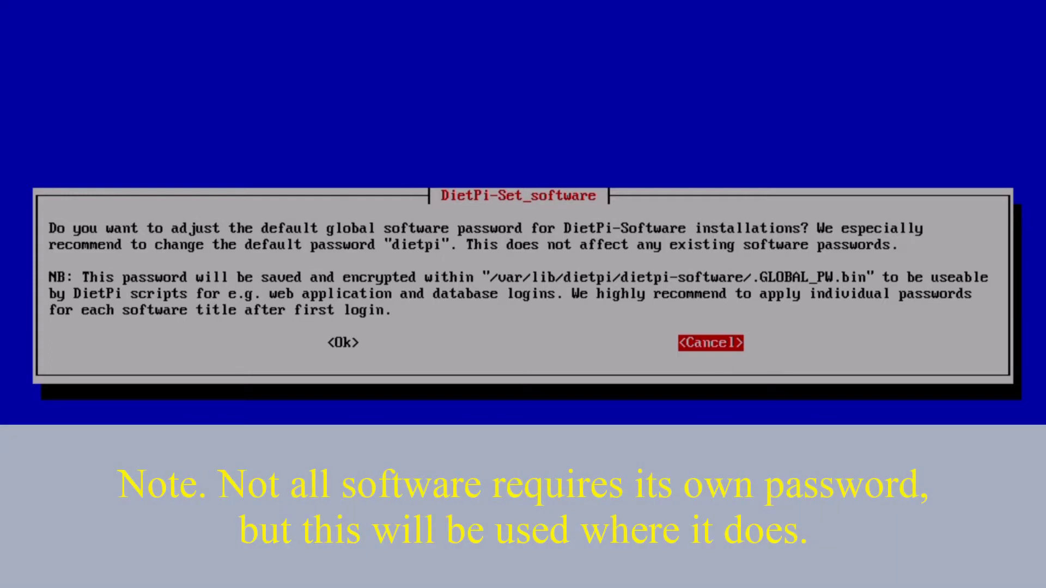
- Choose to change the global software password, then enter the new password and confirm it
key("Left")
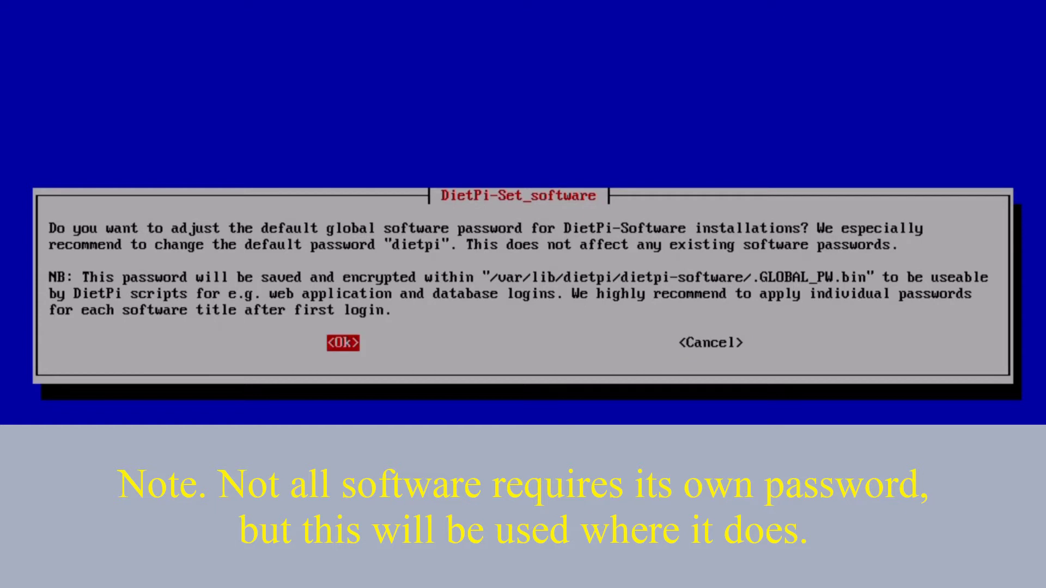
key("Return")
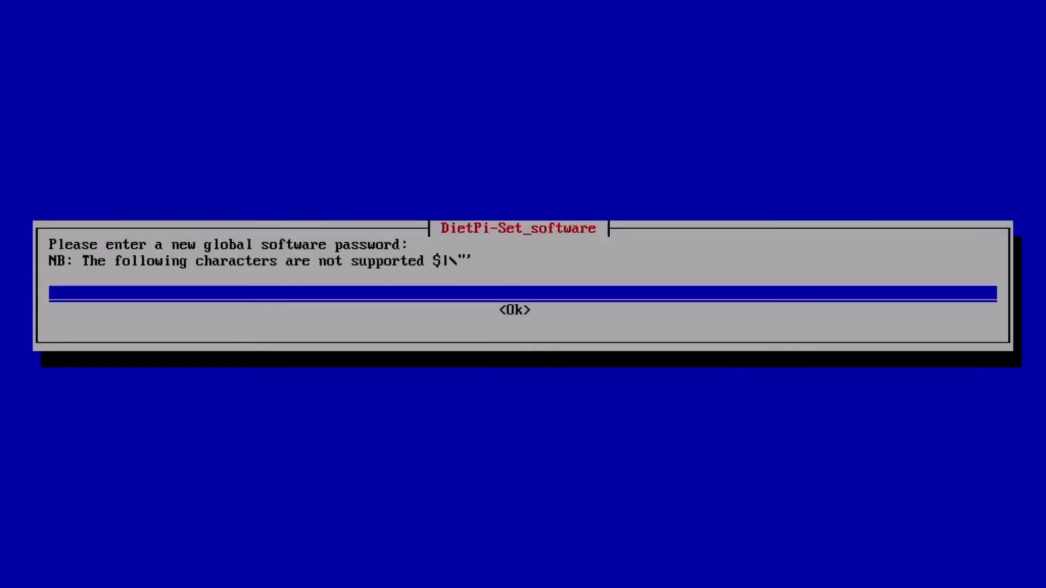
type("********")
key("Return")
type("********")
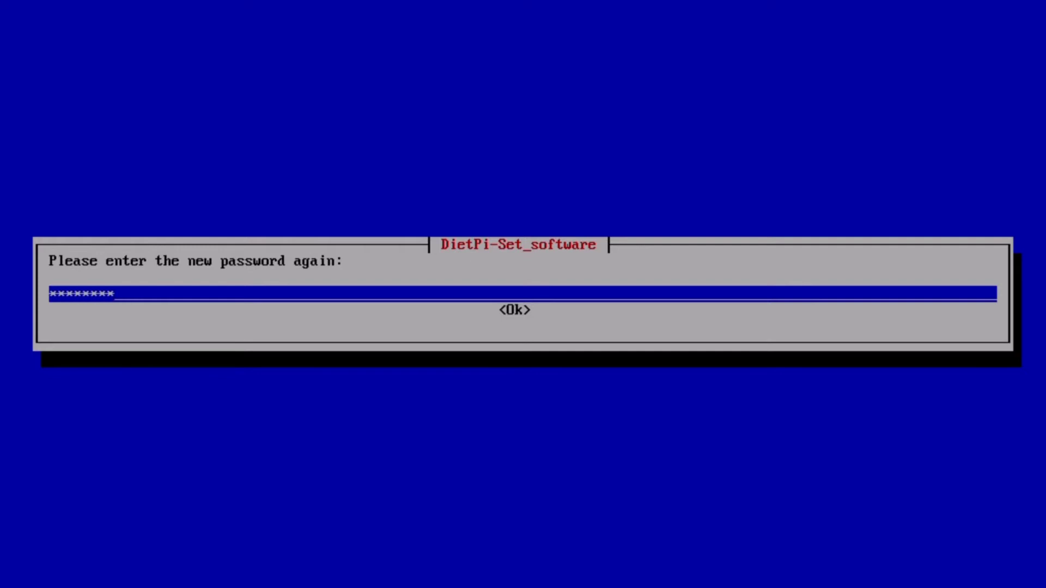
key("Return")
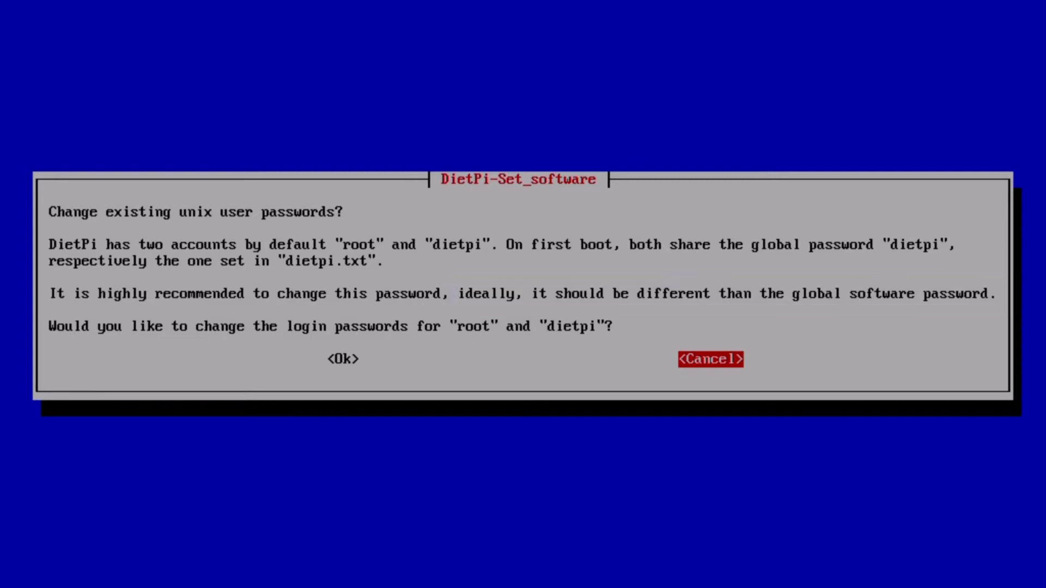
- Set a new login password for root and dietpi, then disable the serial console
key("Left")
key("Return")
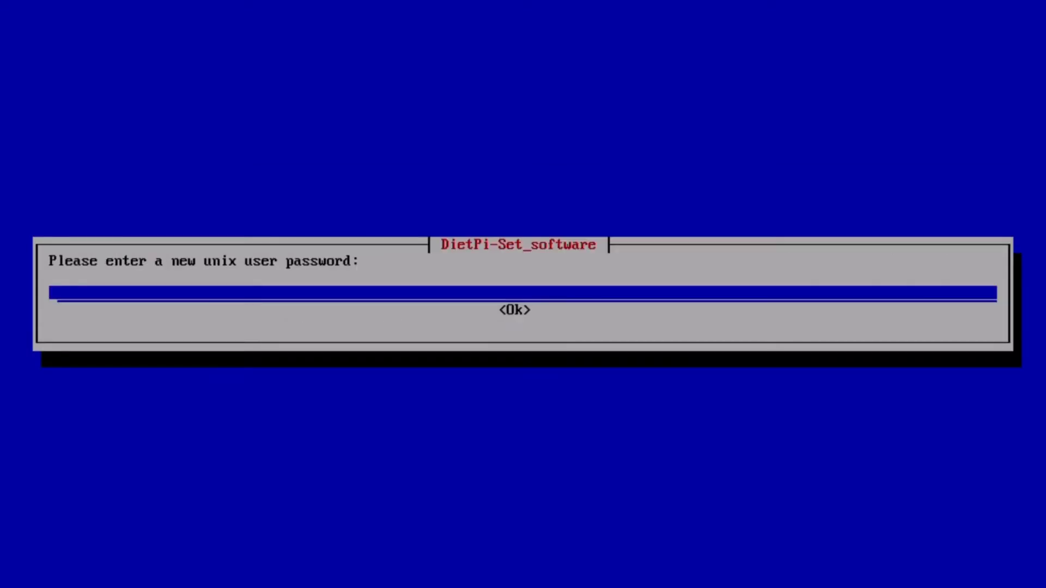
type("*****")
key("Return")
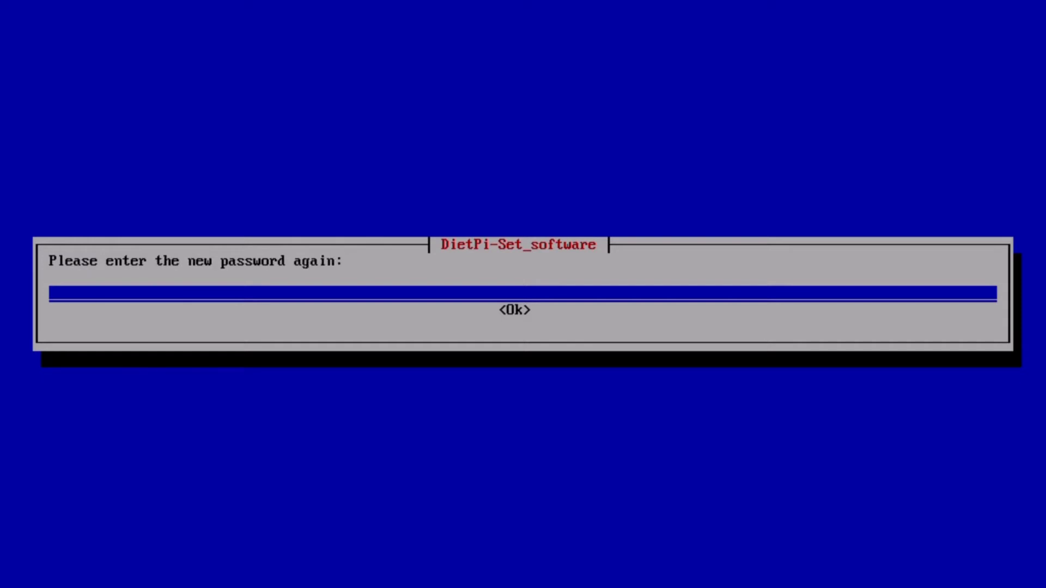
type("*****")
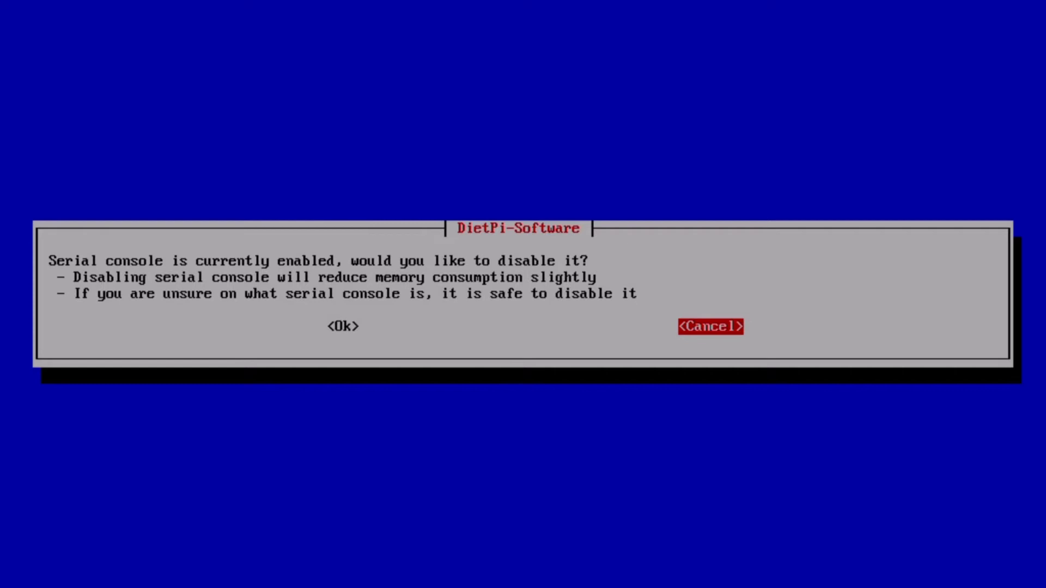
key("Left")
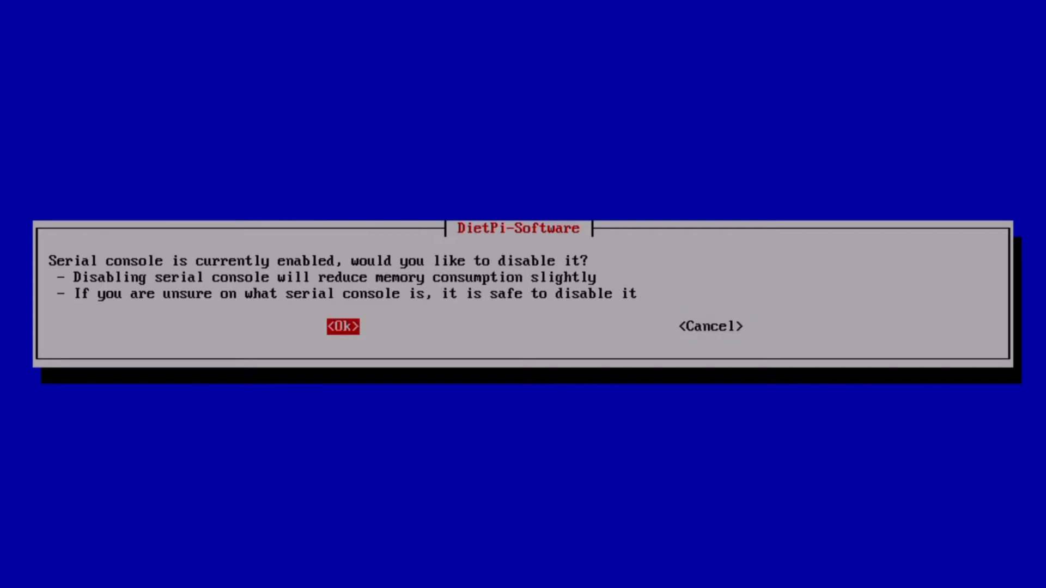
key("Return")
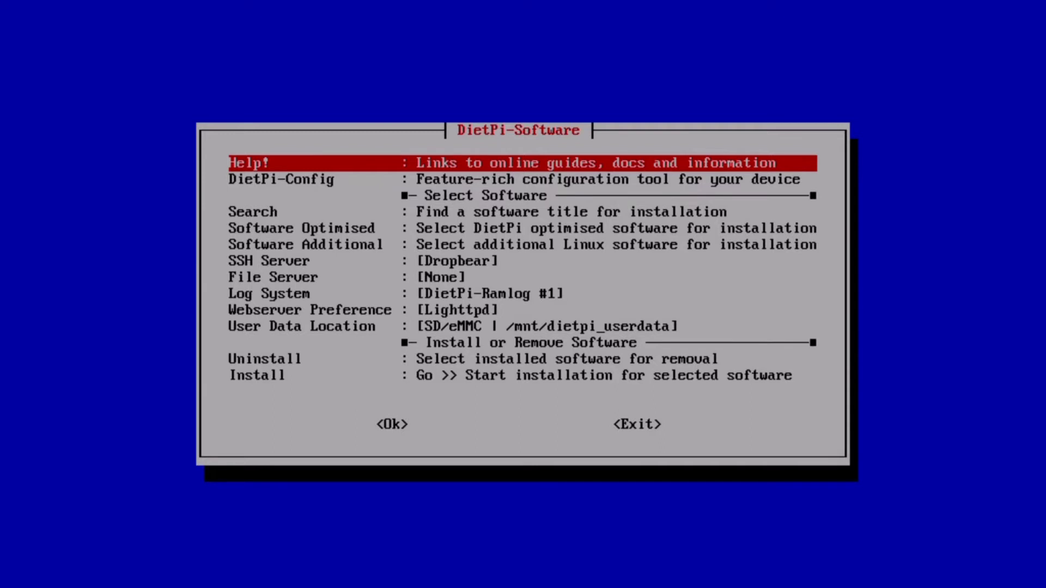
- Run Install with no extra software selected, continuing as a pure minimal image
key("Down")
key("Down")
key("Down")
key("Down")
key("Down")
key("Down")
key("Down")
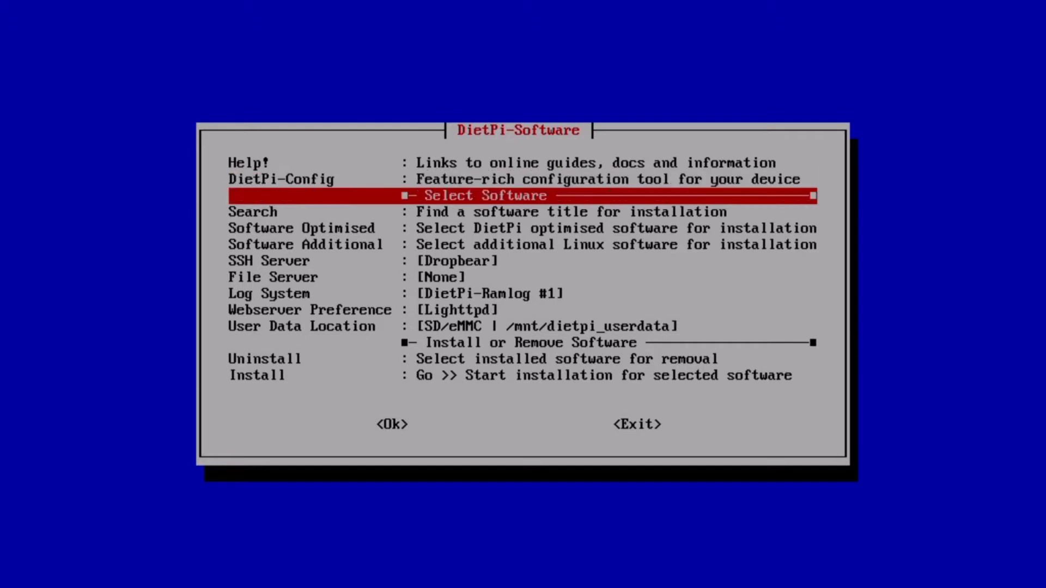
key("Down")
key("Down")
key("Down")
key("Down")
key("Down")
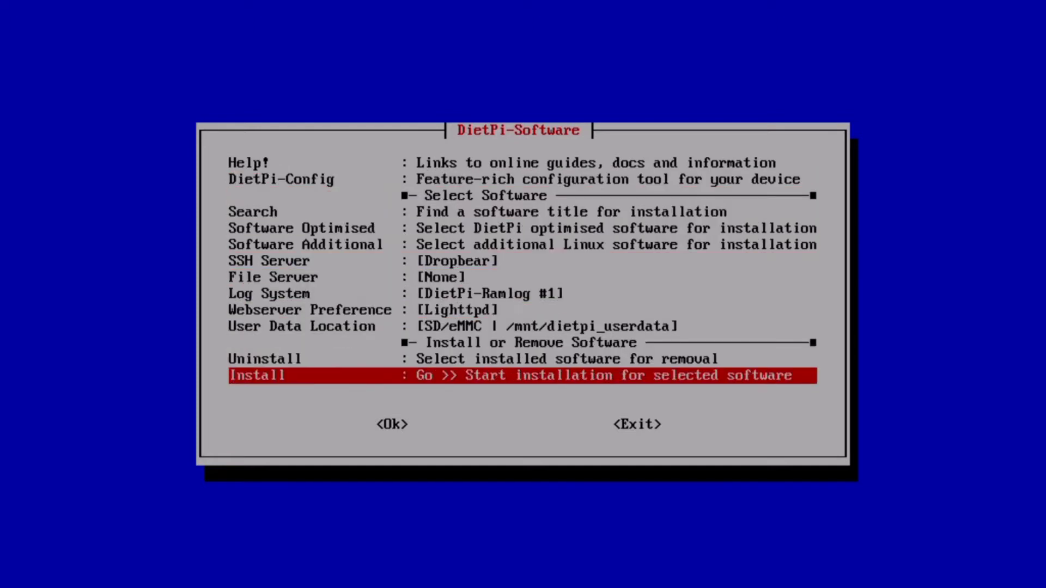
key("Return")
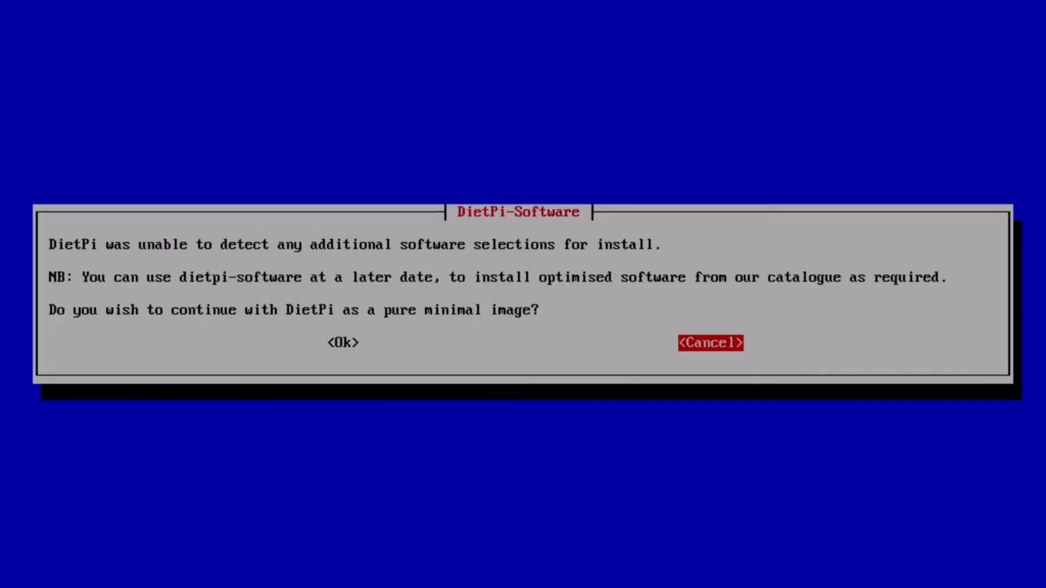
key("Left")
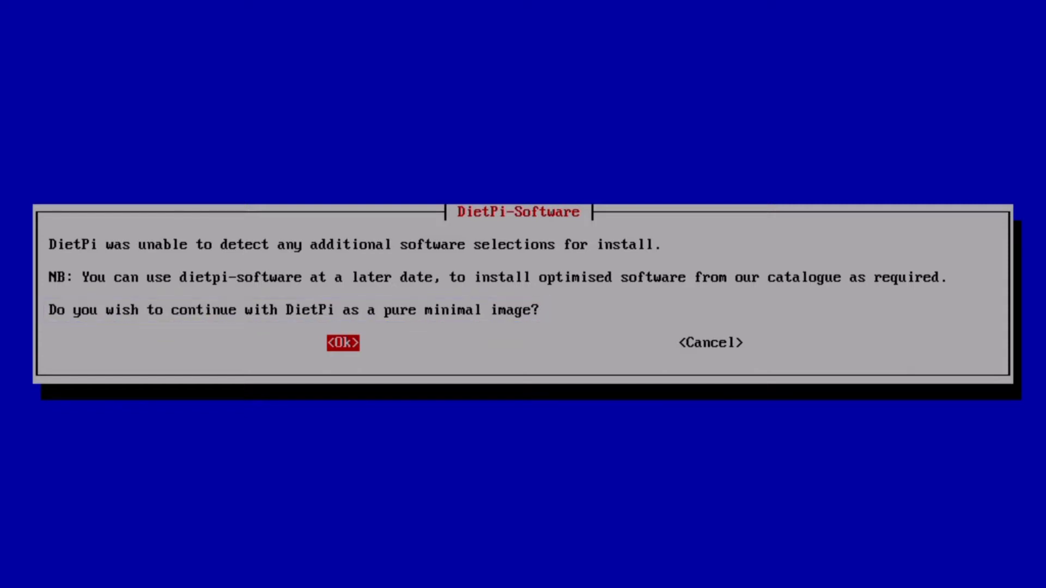
key("Return")
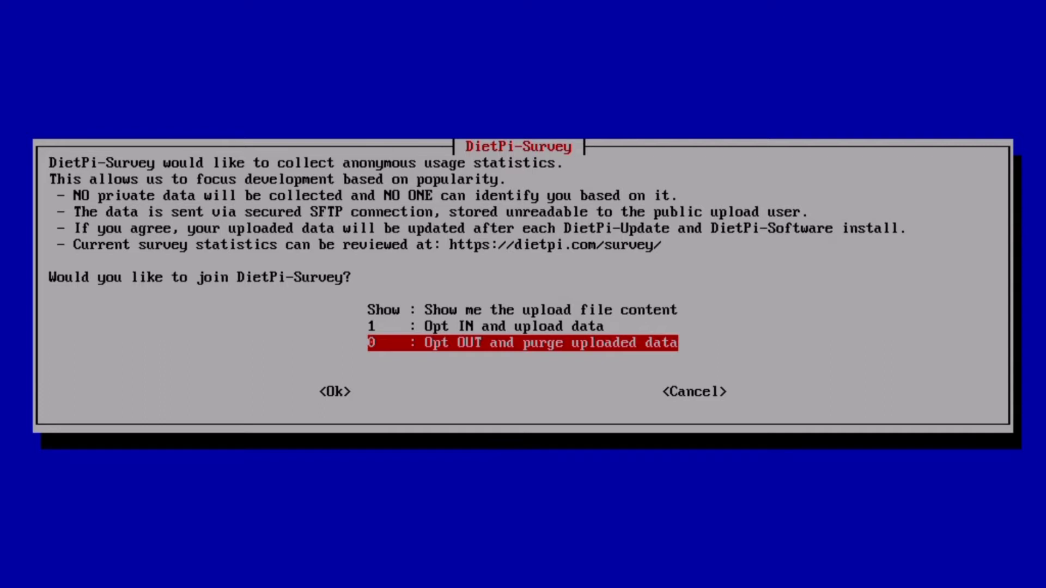
- Opt out of DietPi-Survey and restart the Pi with the reboot command
key("Tab")
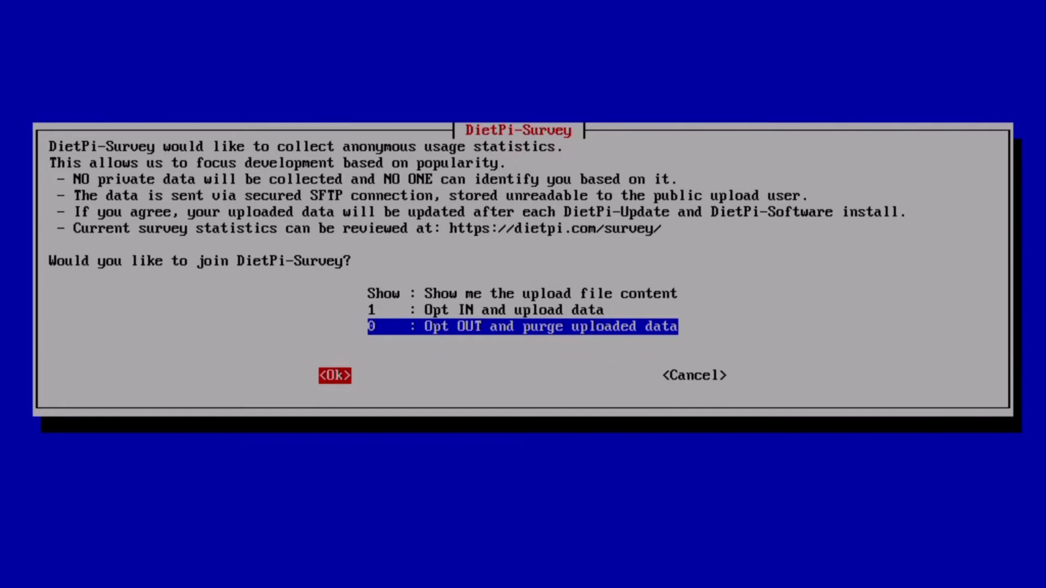
key("Return")
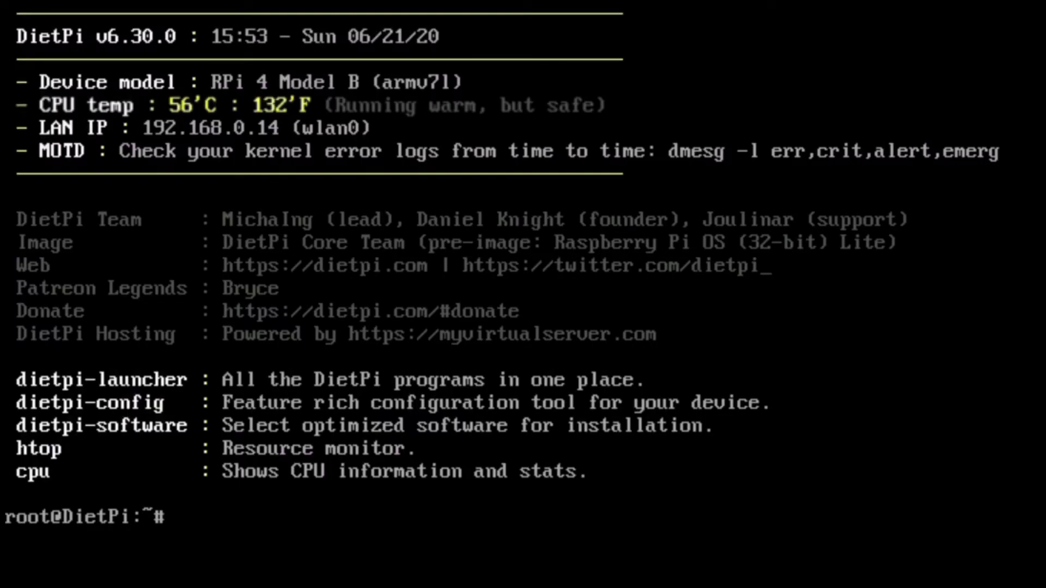
type("reboot")
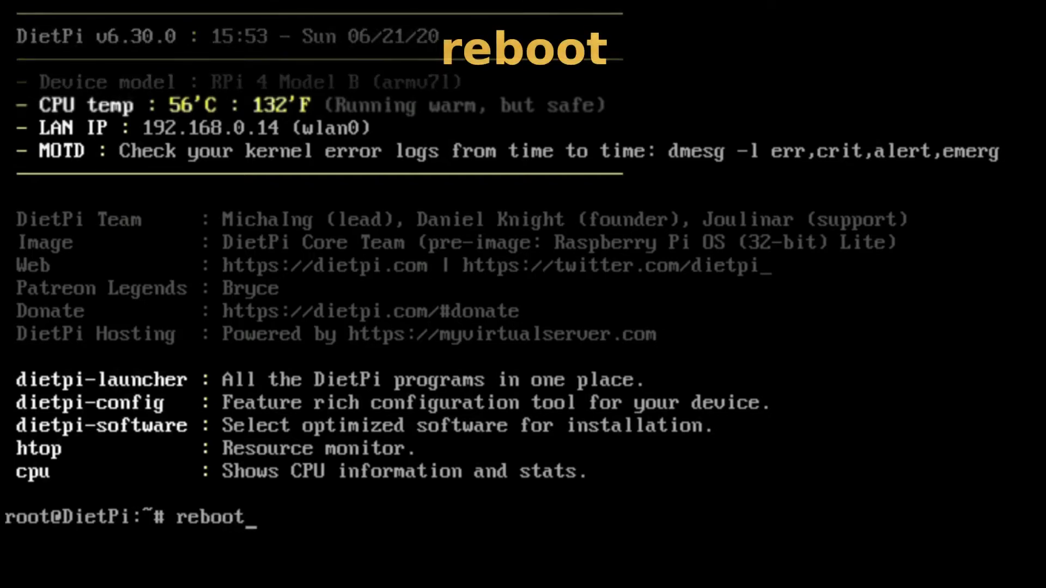
key("Return")
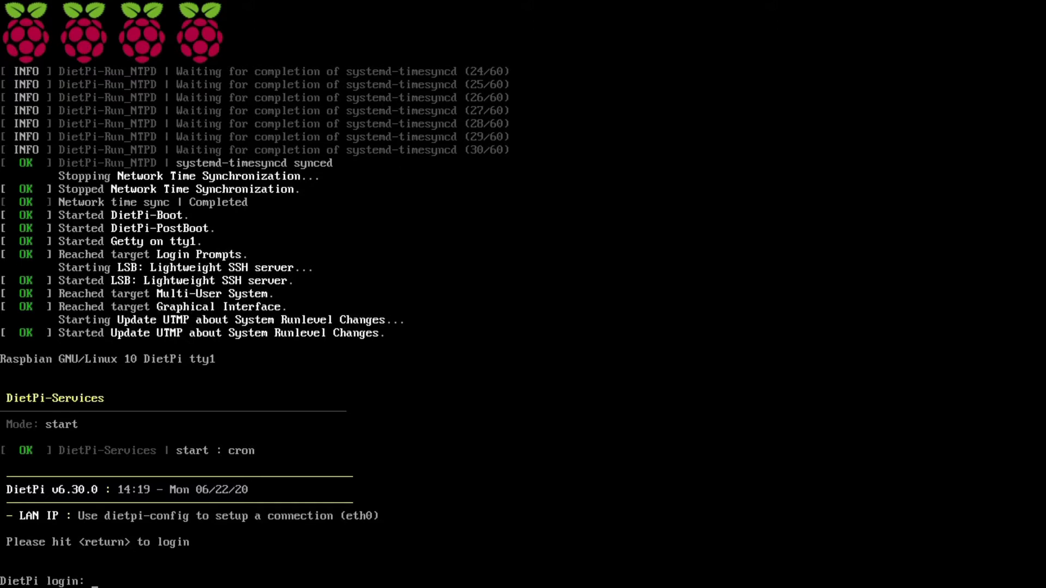
- Log in at the prompt as root with the root password
type("root")
key("Return")
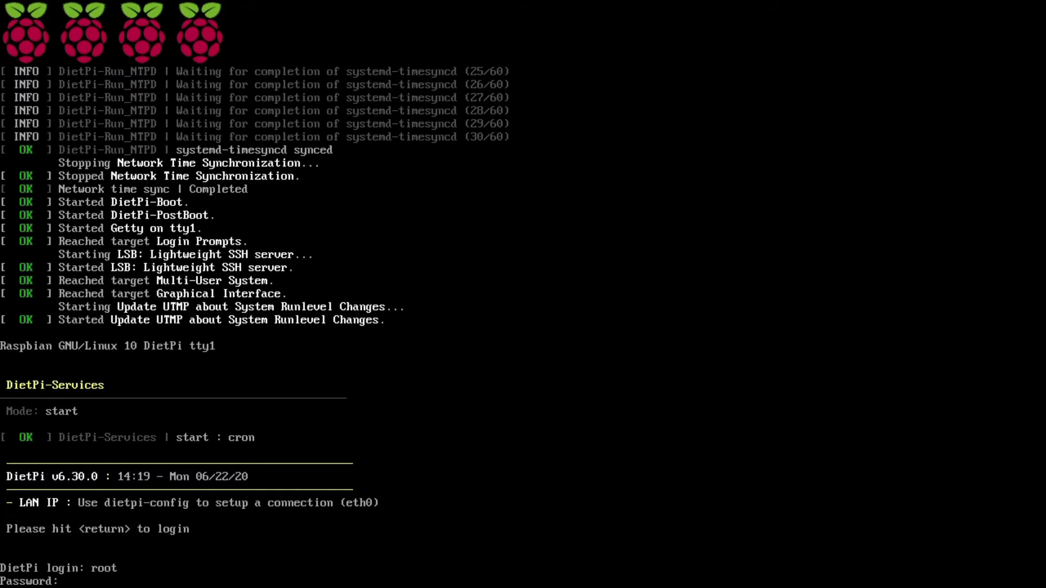
key("Return")
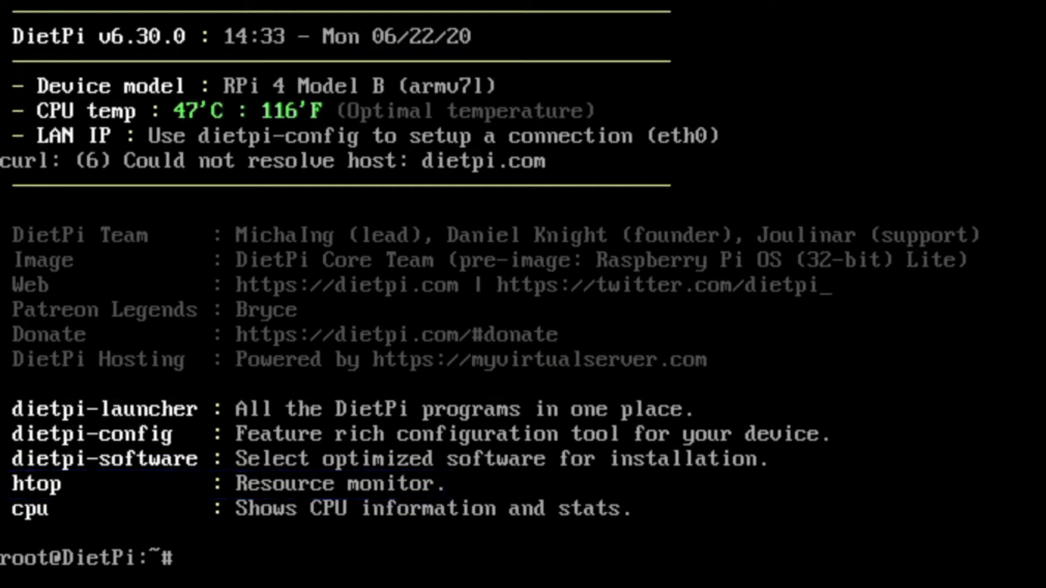
- Launch htop to check running processes, then quit it with F10
type("htop")
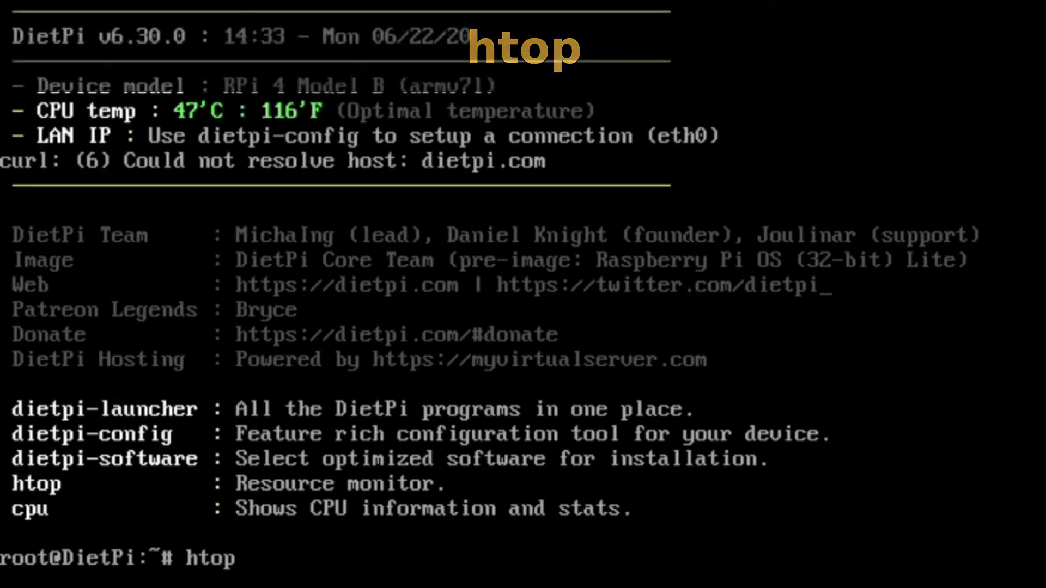
key("Return")
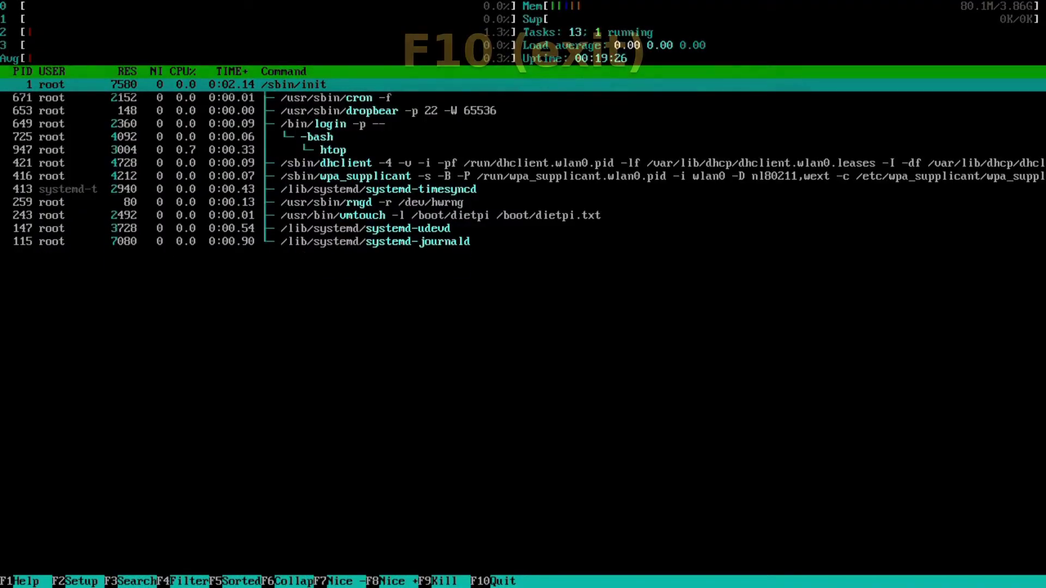
key("F10")
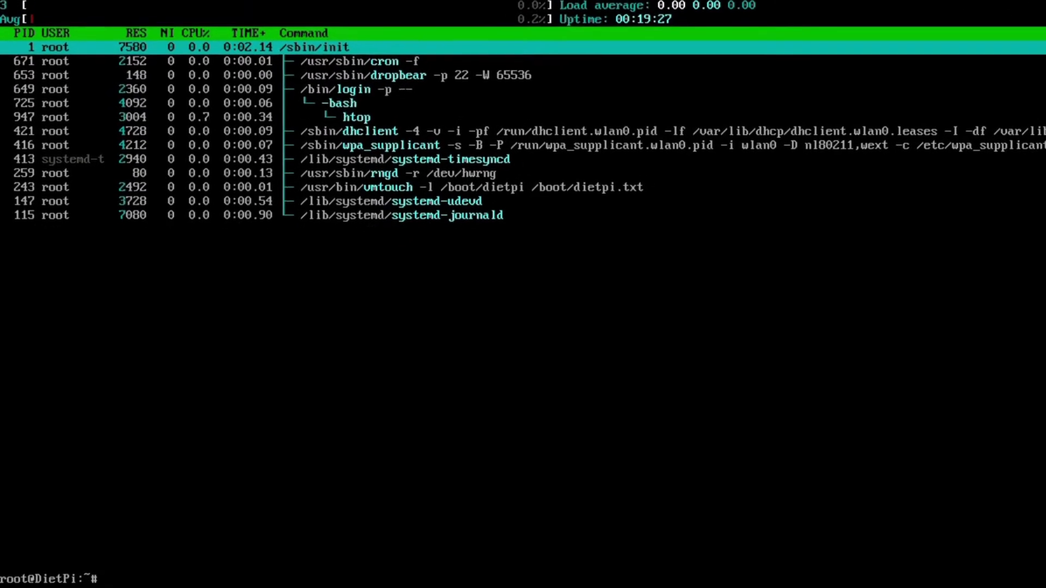
- Clear the screen and run cpu to show 54°C and four cores at 1500 MHz
type("clear")
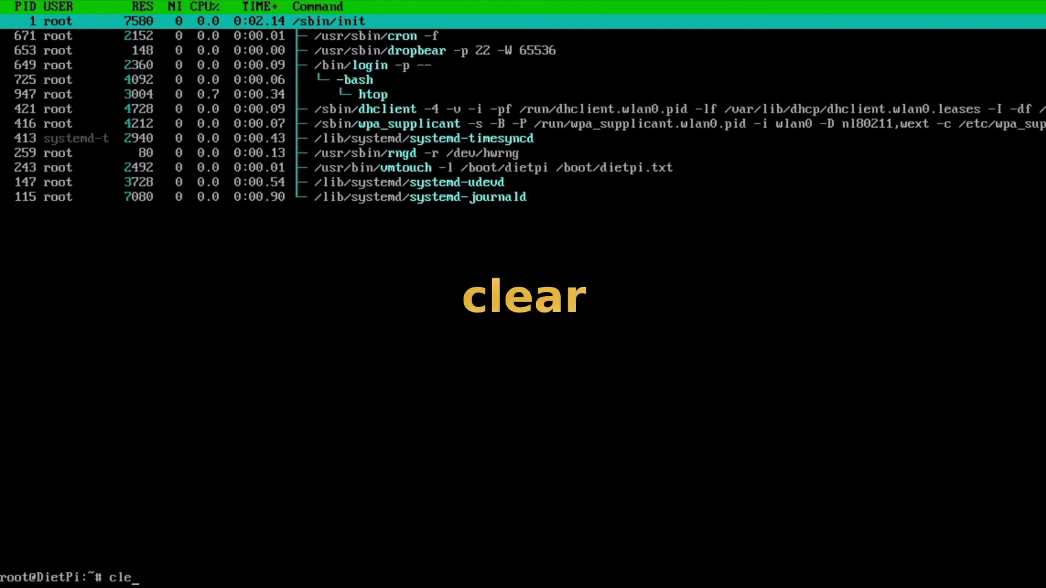
key("Return")
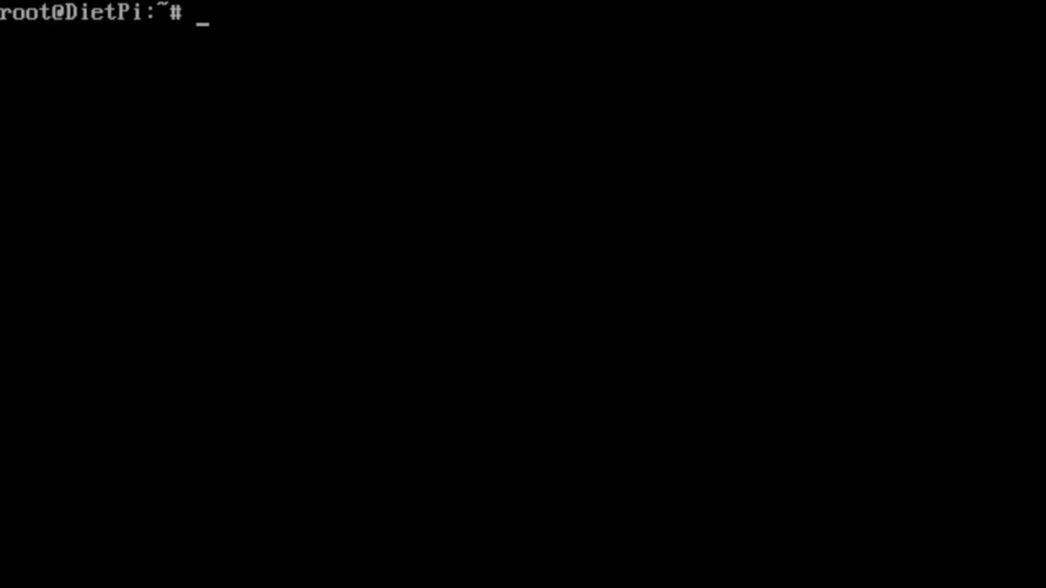
type("cpu")
key("Return")
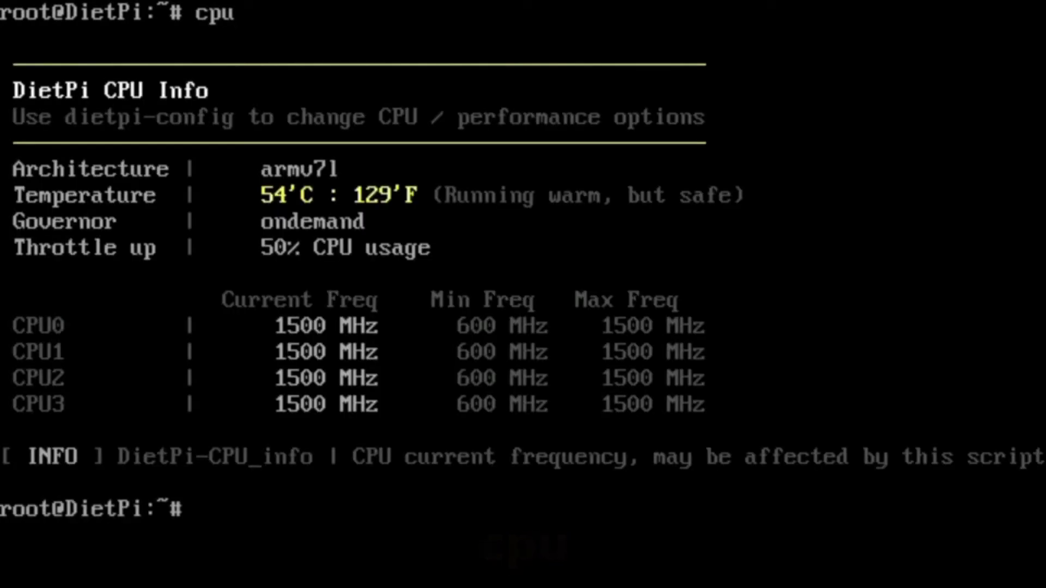
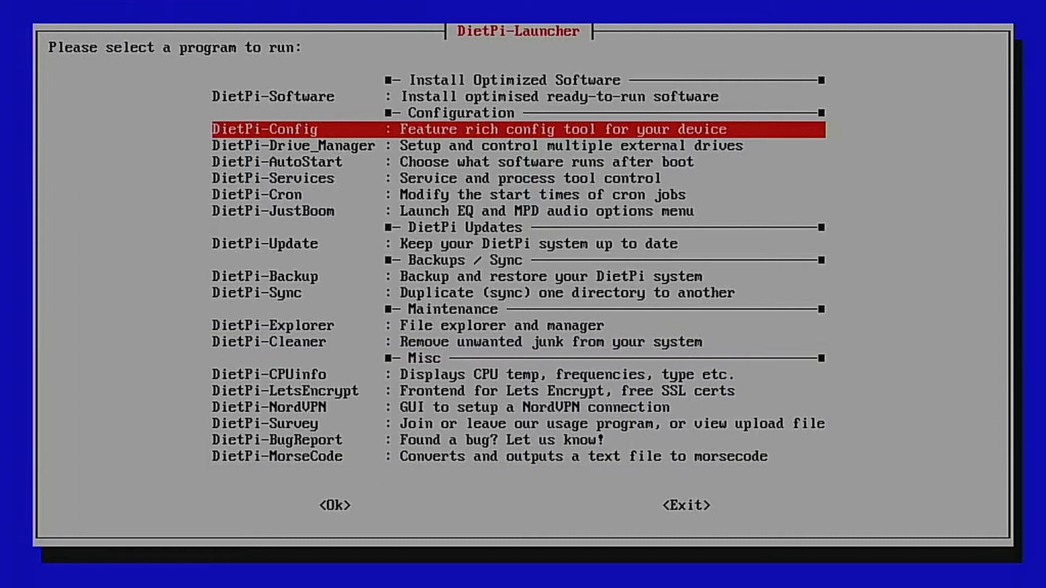
- Launch DietPi-Software from the DietPi-Launcher menu
key("Up")
key("Up")
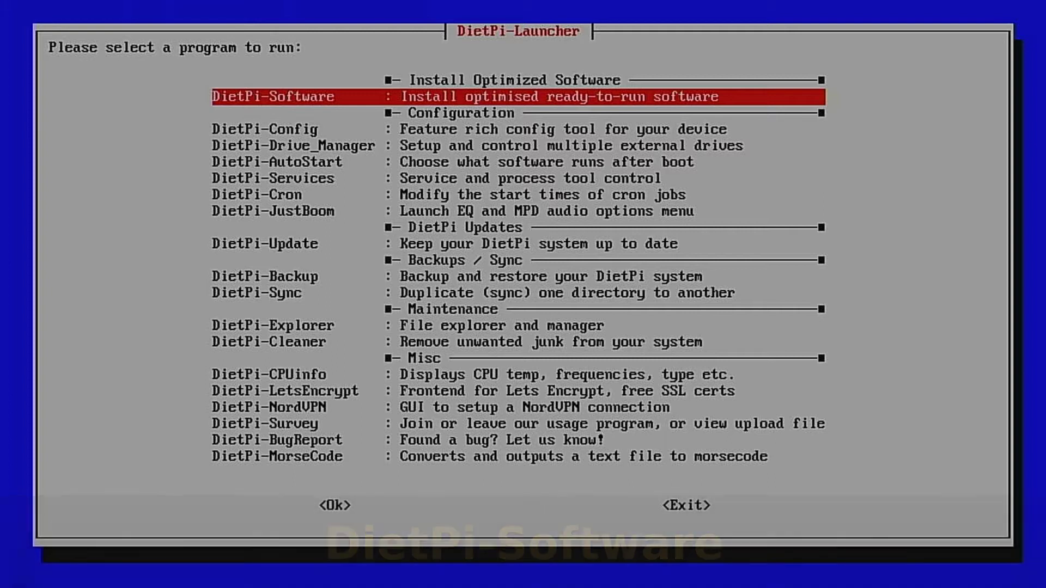
key("Return")
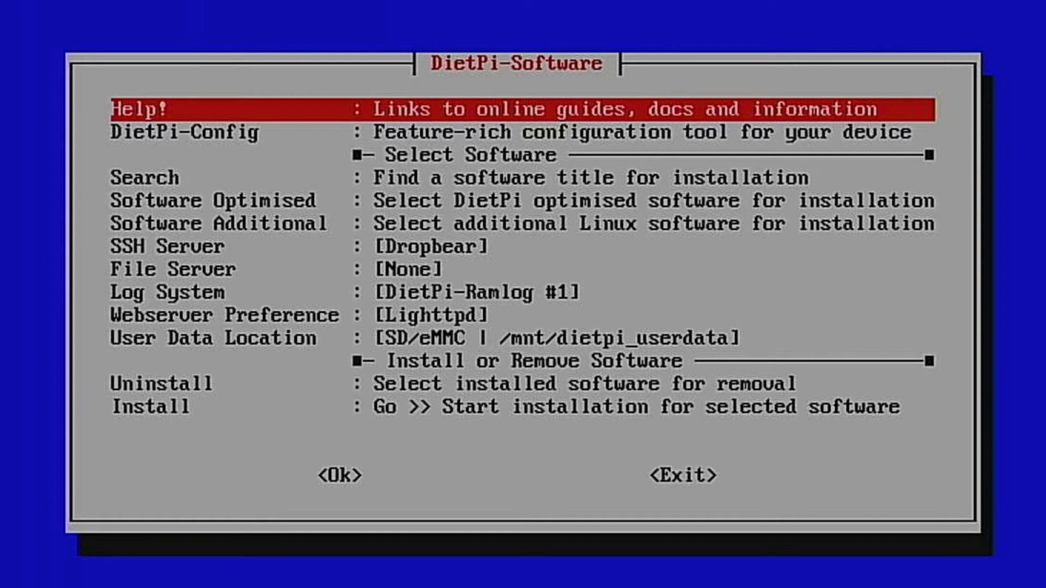
key("Down")
key("Down")
key("Down")
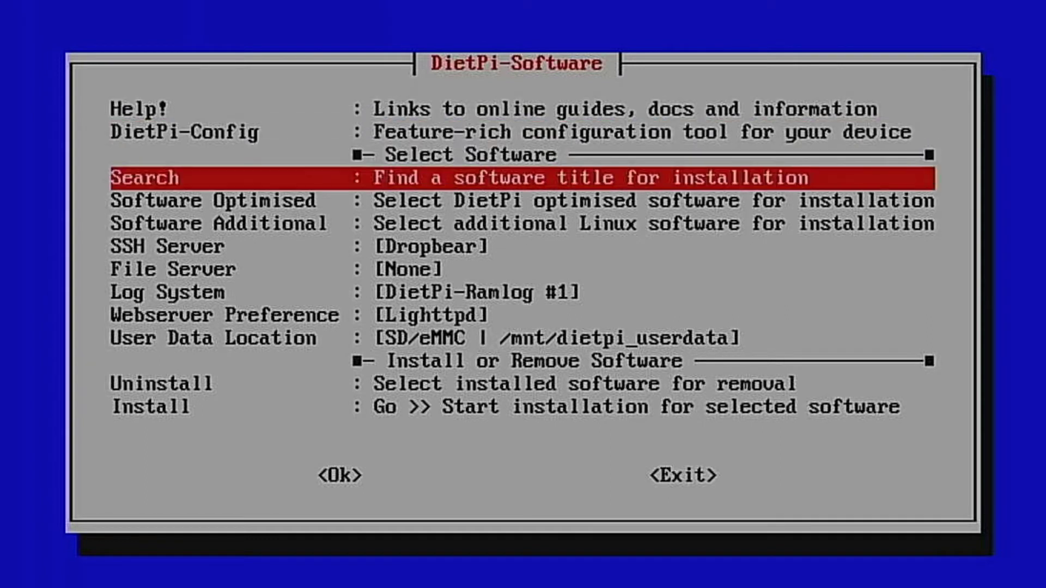
key("Return")
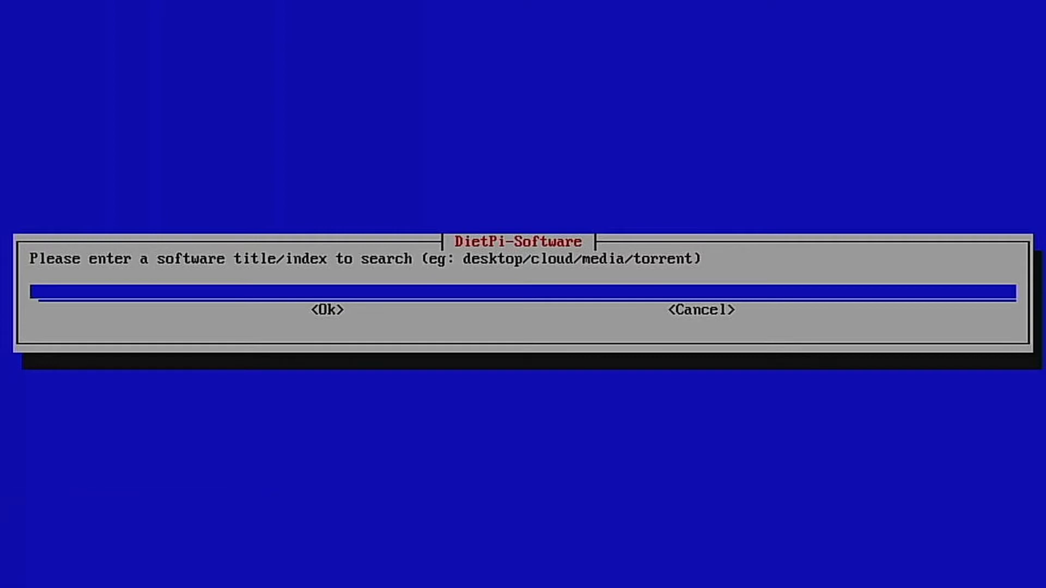
key("Tab")
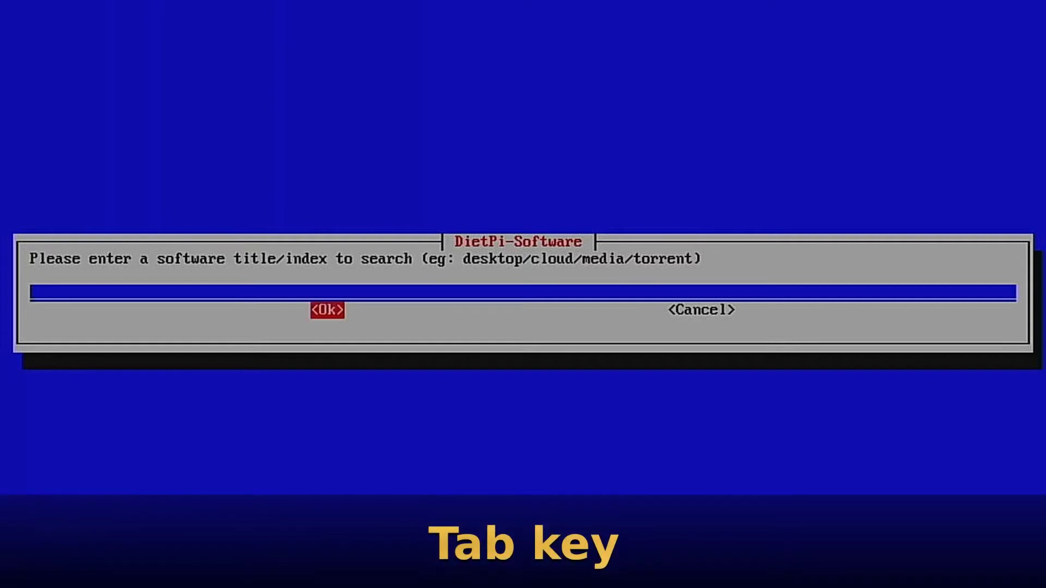
key("Tab")
key("Left")
key("Right")
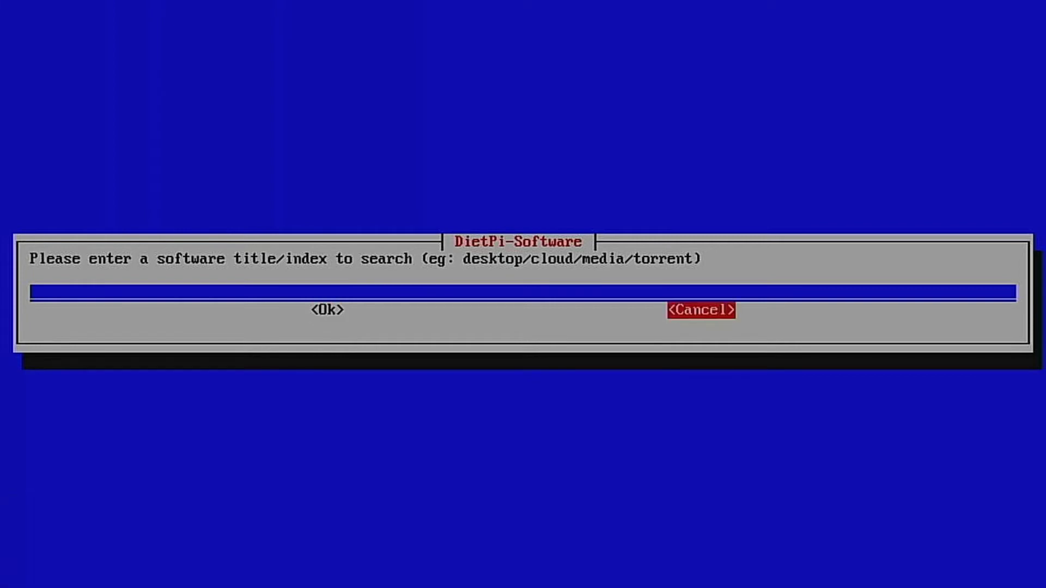
key("Return")
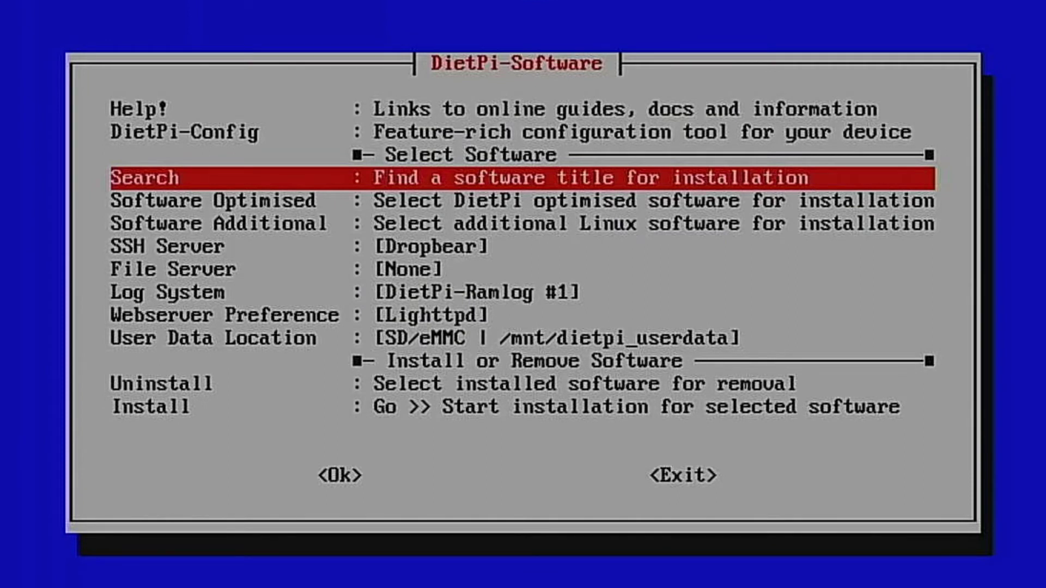
key("Down")
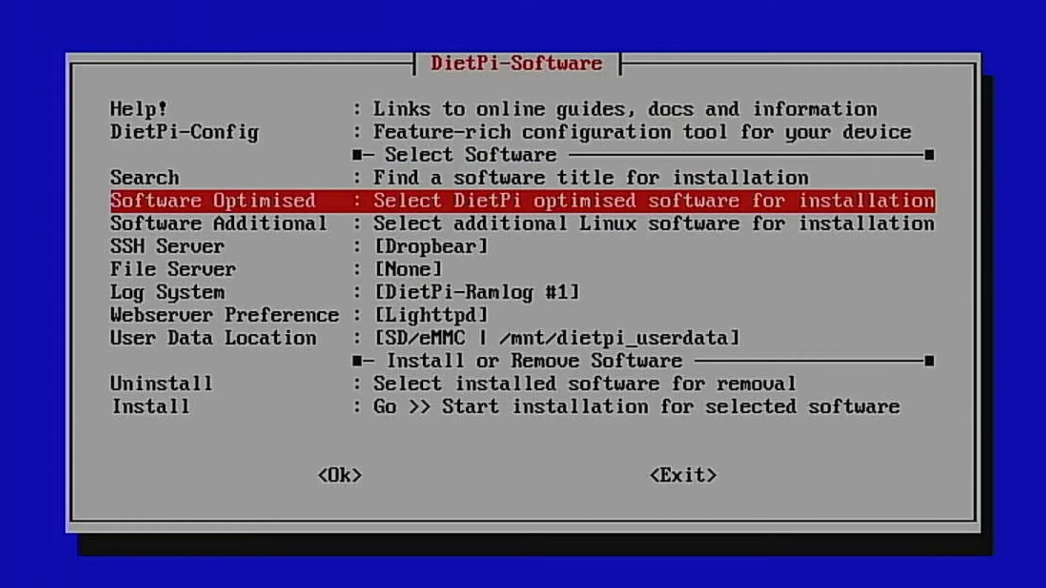
key("Down")
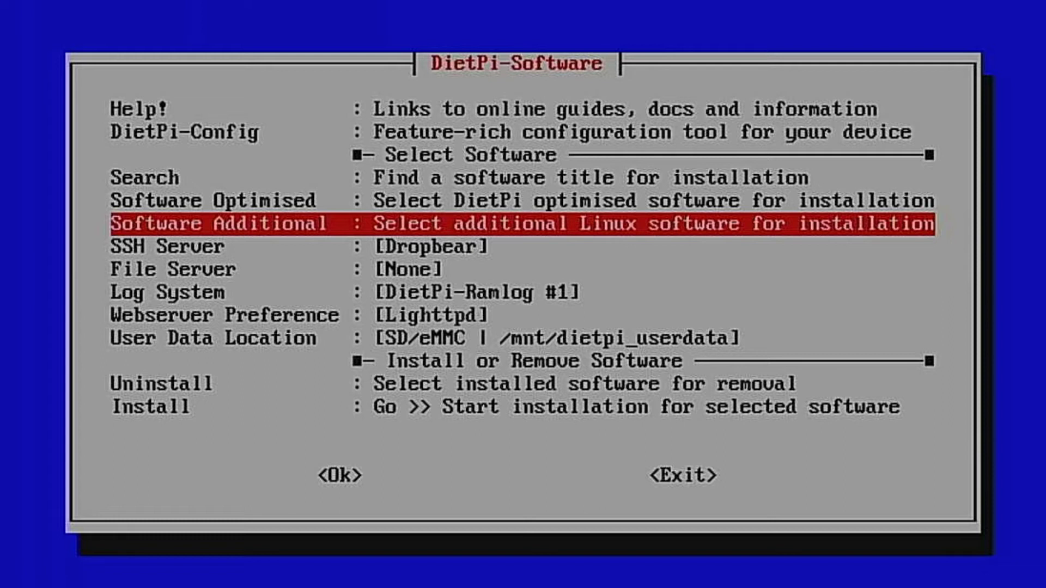
key("Up")
key("Return")
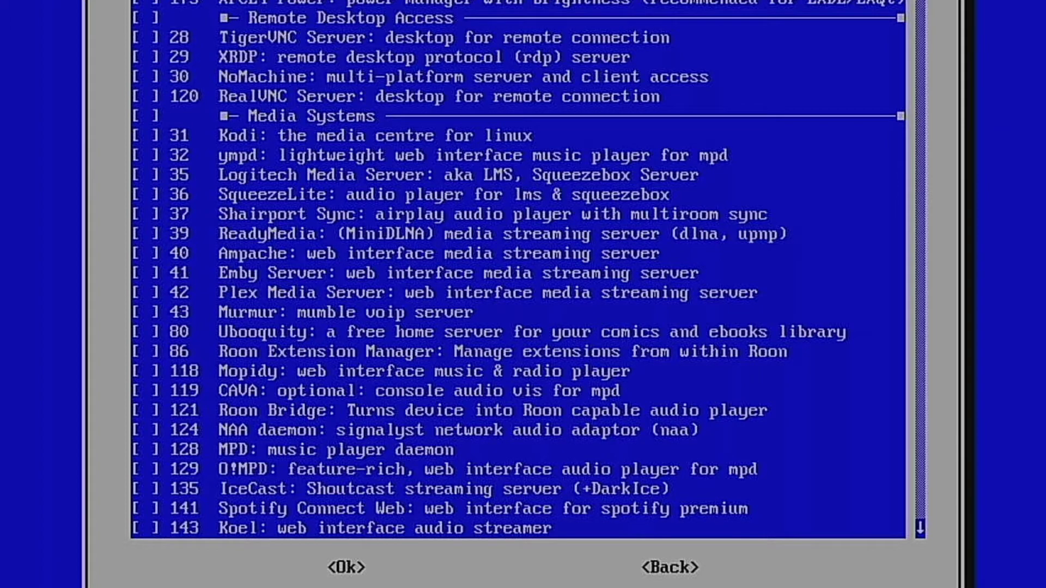
key("Down")
key("Down")
key("Down")
key("Down")
key("Down")
key("Down")
key("Down")
key("Down")
key("Down")
key("Down")
key("Down")
key("Down")
key("Down")
key("Down")
key("Down")
key("Down")
key("Down")
key("Down")
key("Down")
key("Down")
key("Down")
key("Down")
key("Down")
key("Down")
key("Down")
key("Down")
key("Down")
key("Down")
key("Down")
key("Down")
key("Down")
key("Down")
key("Down")
key("Down")
key("Down")
key("Down")
key("Down")
key("Down")
key("Down")
key("Down")
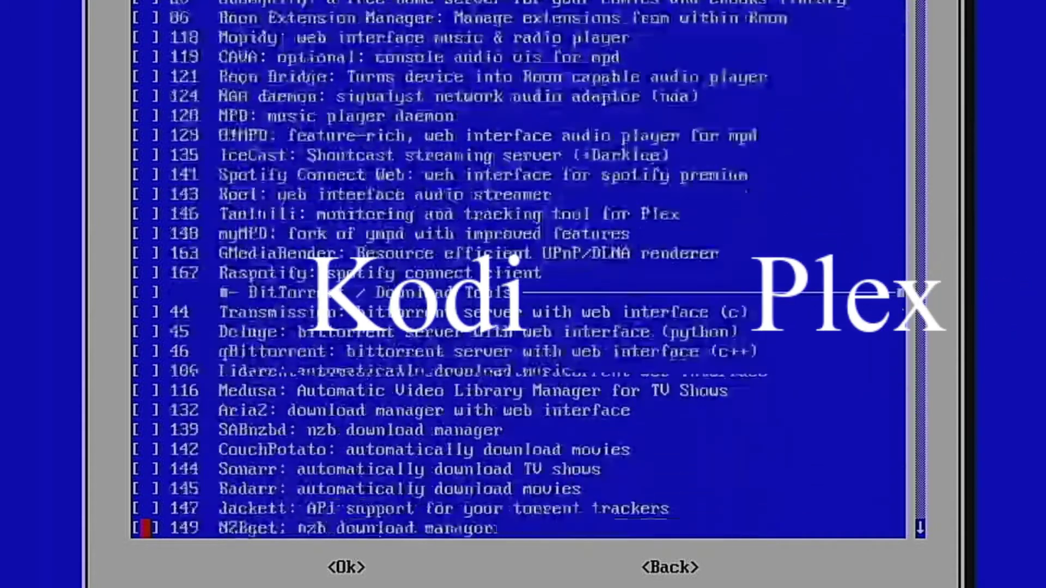
key("Down")
key("Down")
key("Down")
key("Down")
key("Down")
key("Down")
key("Down")
key("Down")
key("Down")
key("Down")
key("Down")
key("Down")
key("Down")
key("Down")
key("Down")
key("Down")
key("Down")
key("Down")
key("Down")
key("Down")
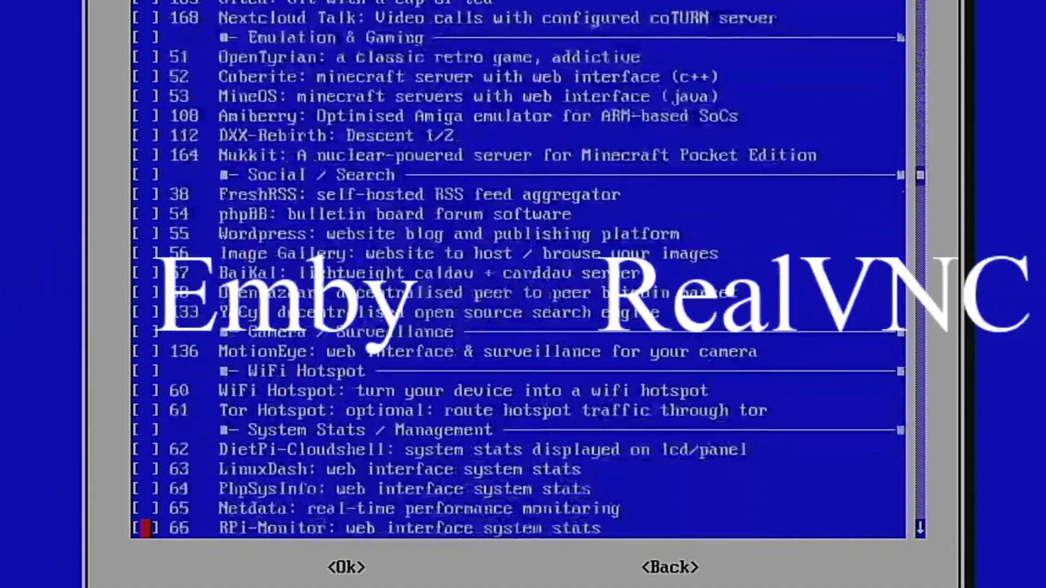
key("Down")
key("Down")
key("Down")
key("Down")
key("Down")
key("Down")
key("Down")
key("Down")
key("Down")
key("Down")
key("Down")
key("Down")
key("Down")
key("Down")
key("Down")
key("Down")
key("Down")
key("Down")
key("Down")
key("Down")
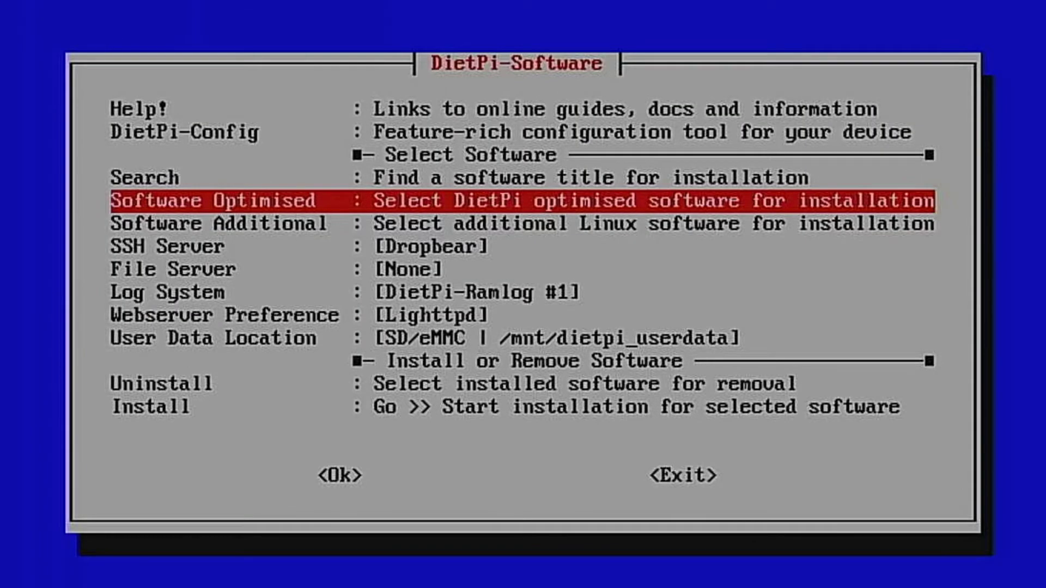
- Browse the Software Additional list, then exit DietPi-Software and confirm with Ok
key("Down")
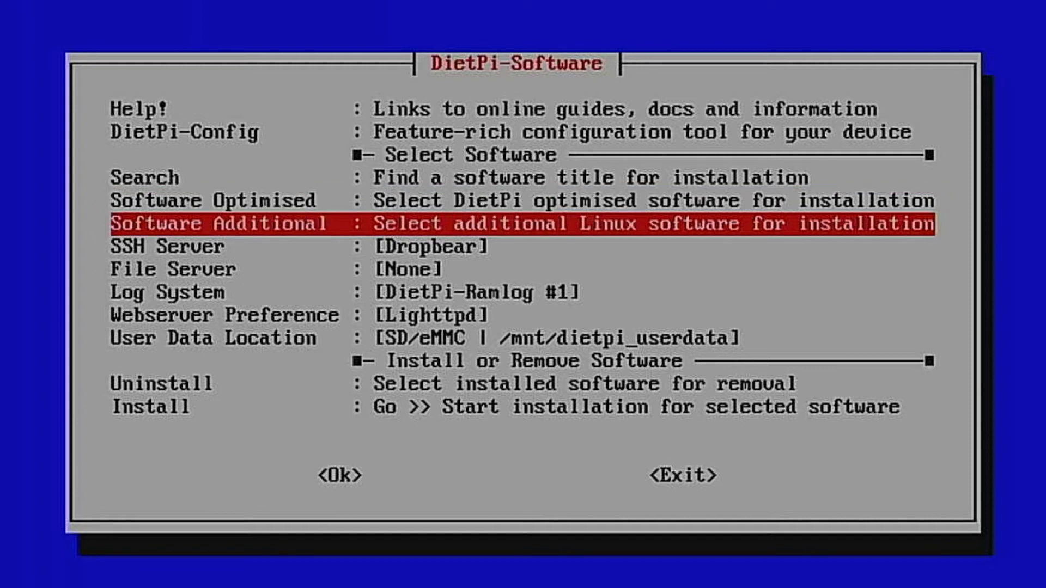
key("Return")
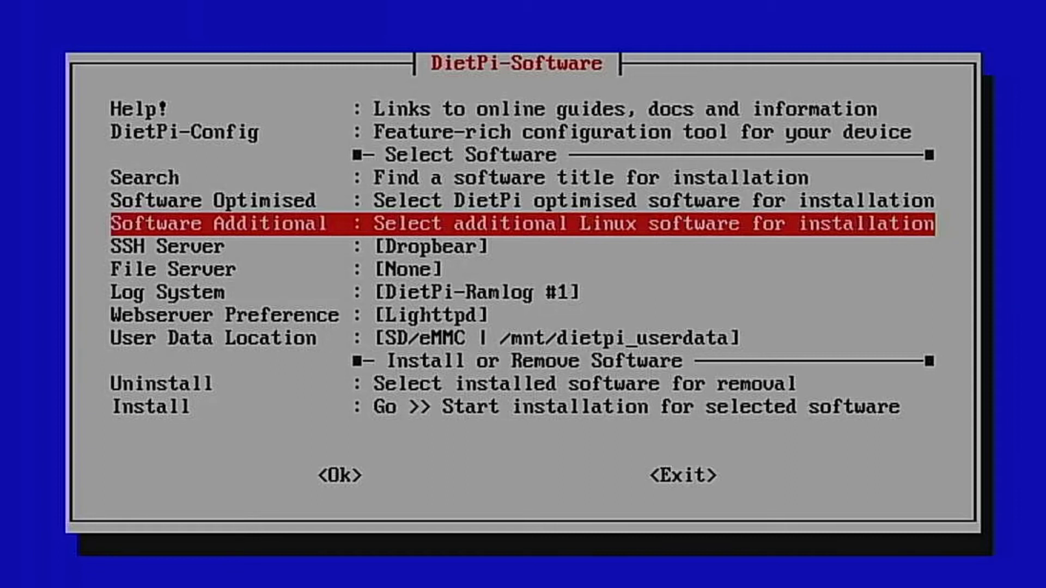
key("Tab")
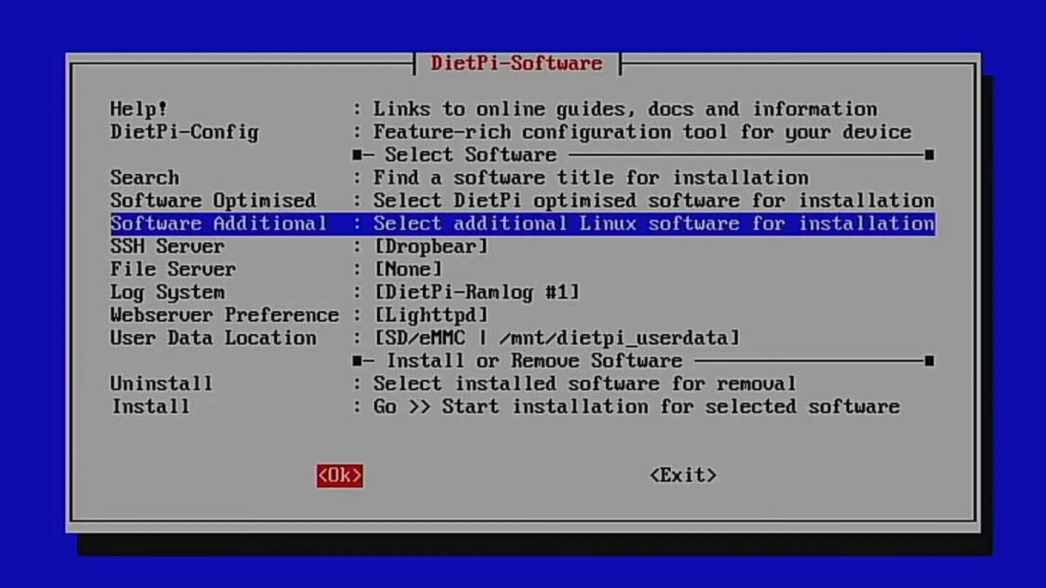
key("Tab")
key("Return")
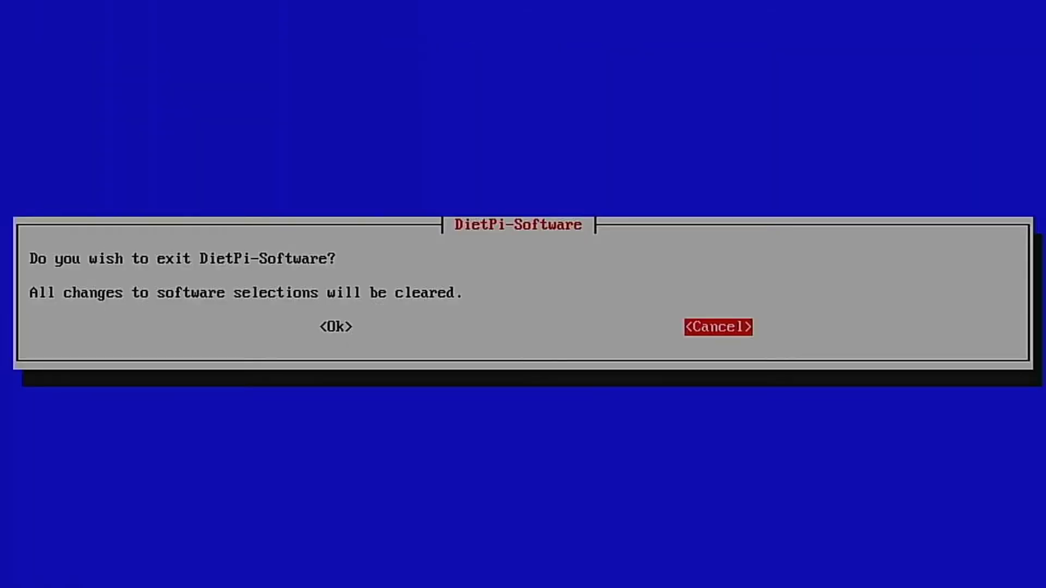
key("Left")
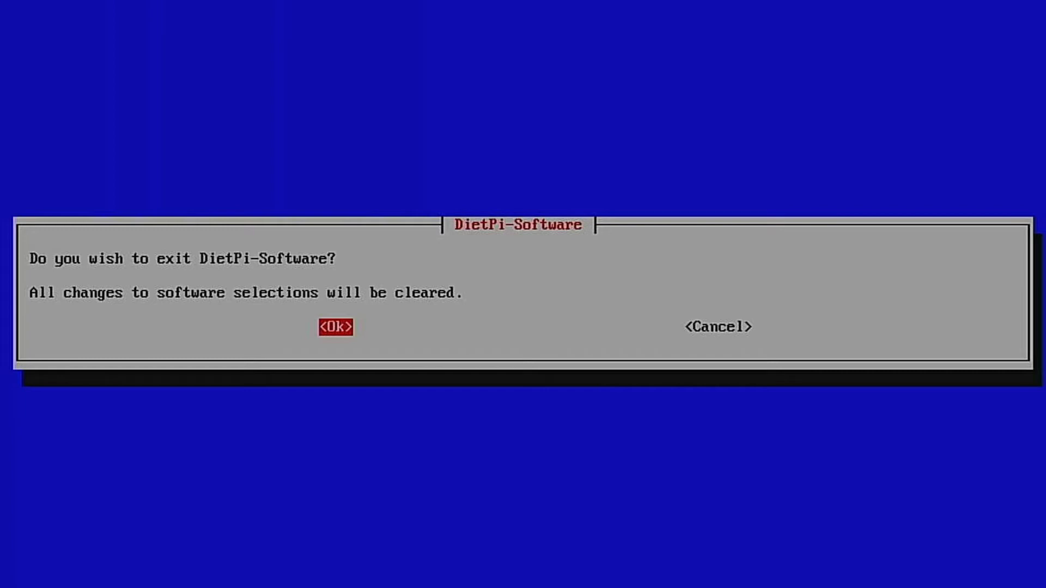
key("Return")
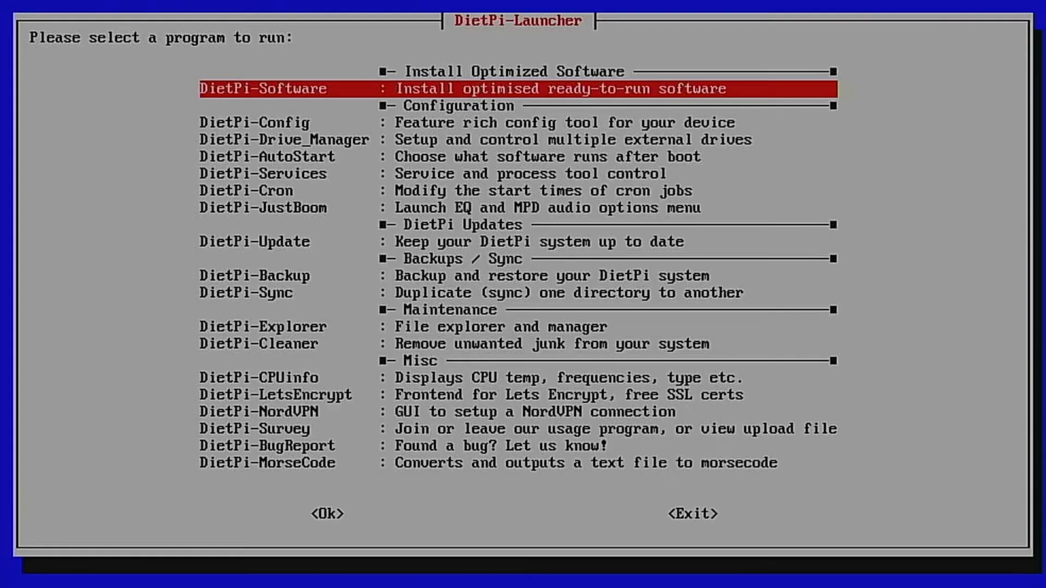
key("Down")
key("Down")
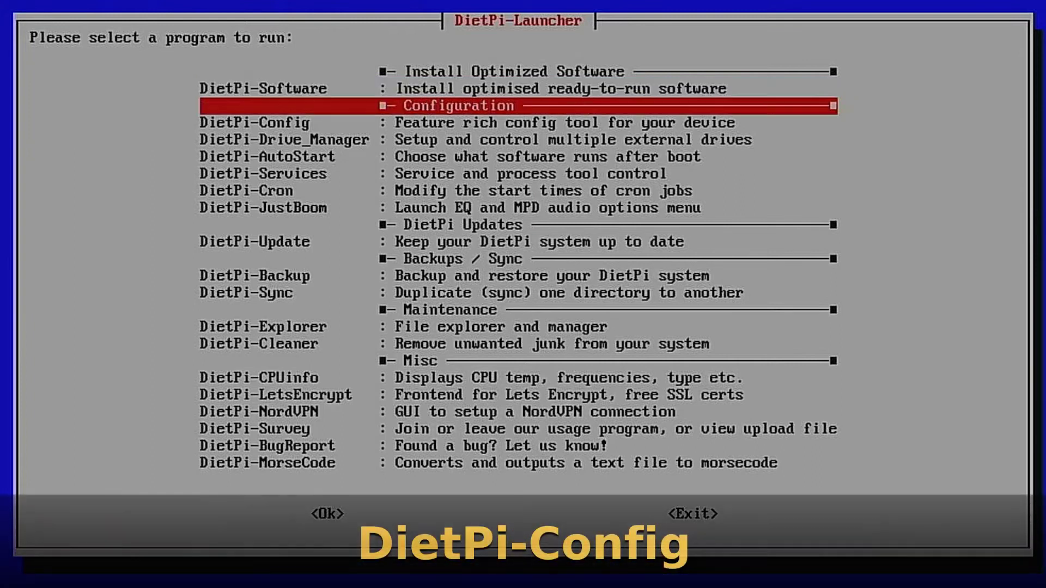
key("Return")
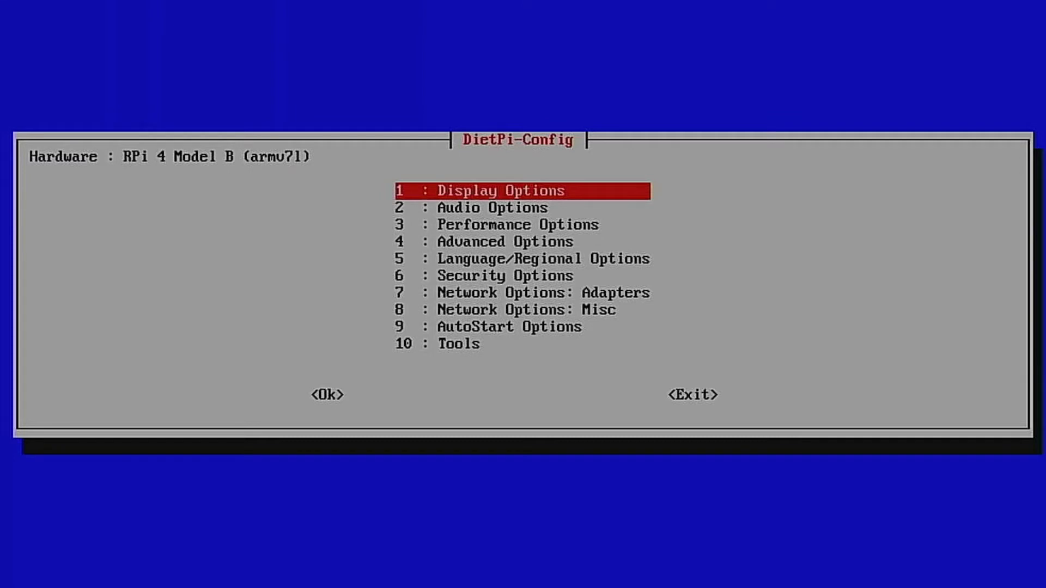
key("Escape")
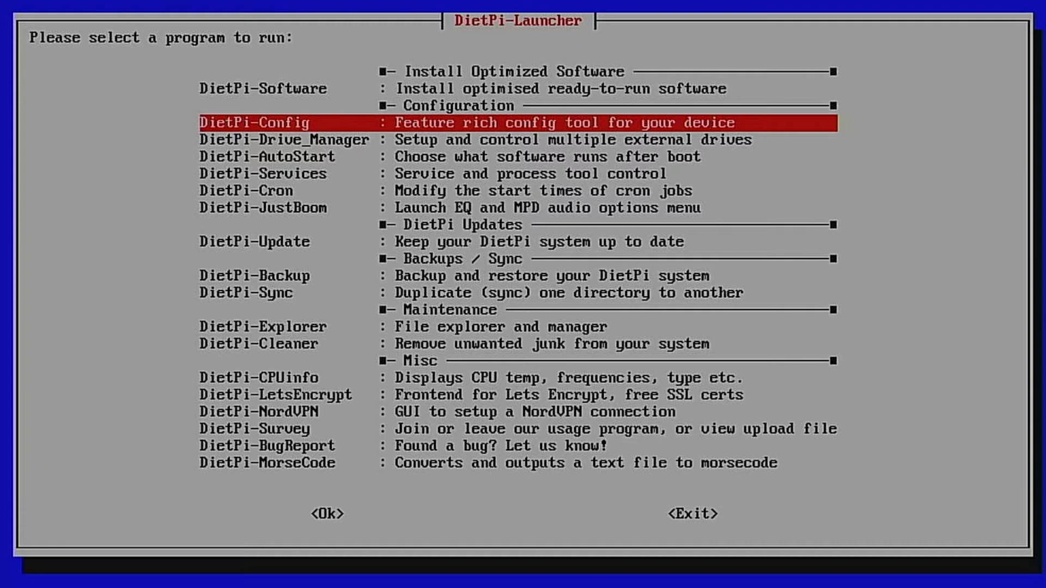
- Run DietPi-Update, see v6.30.0 is current, and return to the launcher
key("Down")
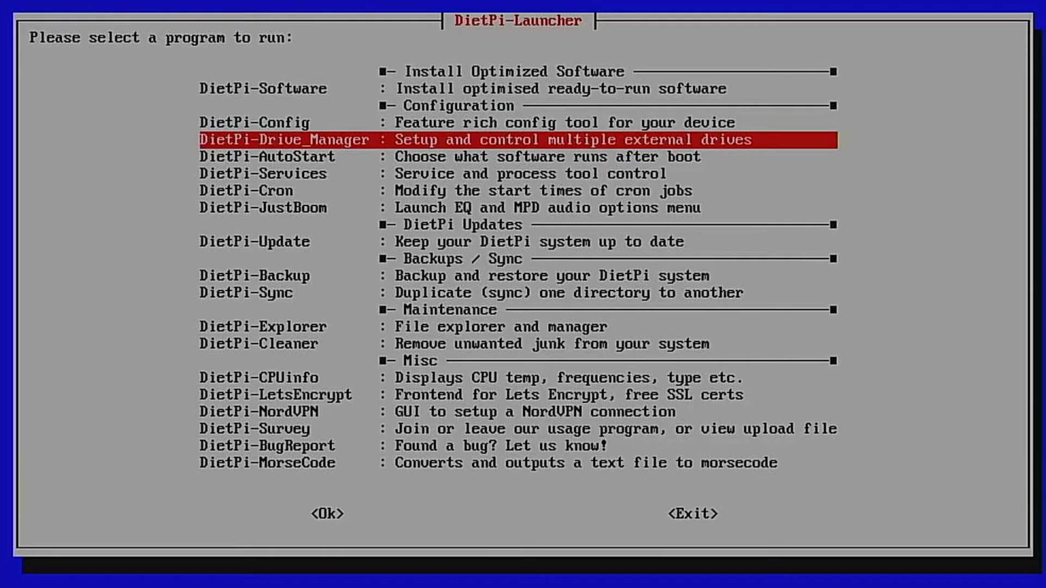
key("Down")
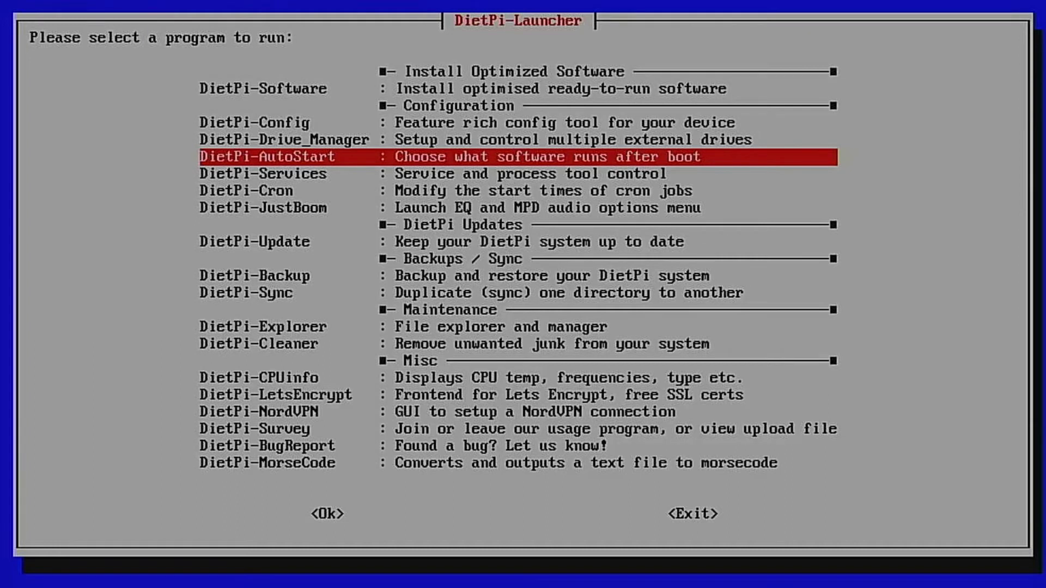
key("Down")
key("Down")
key("Down")
key("Down")
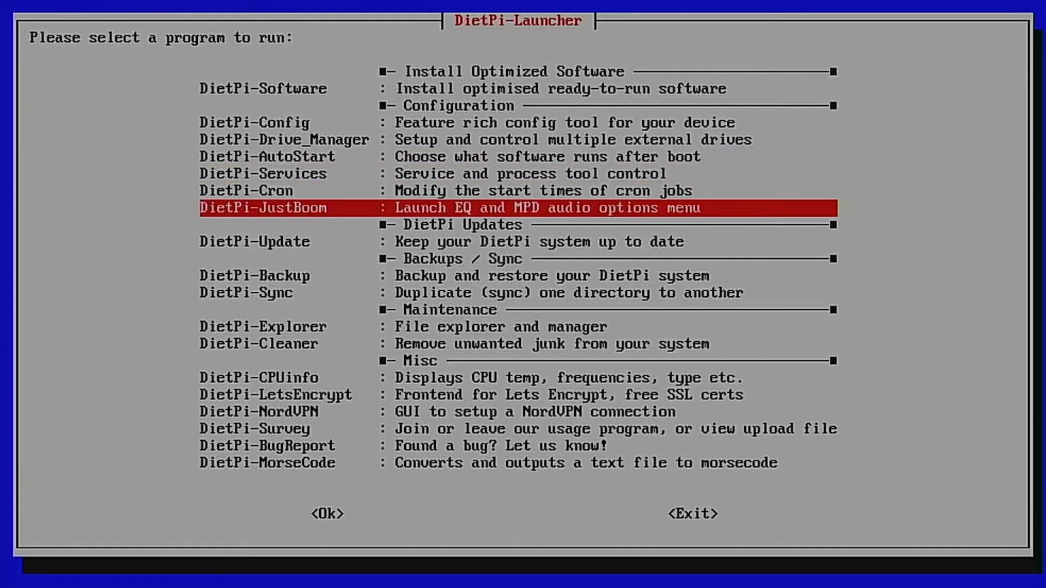
key("Down")
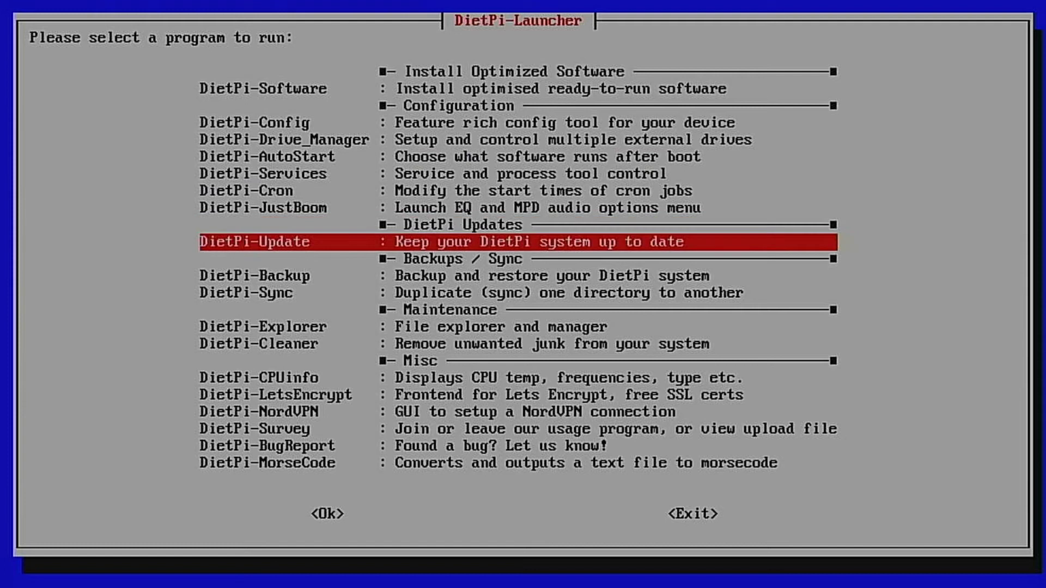
key("Return")
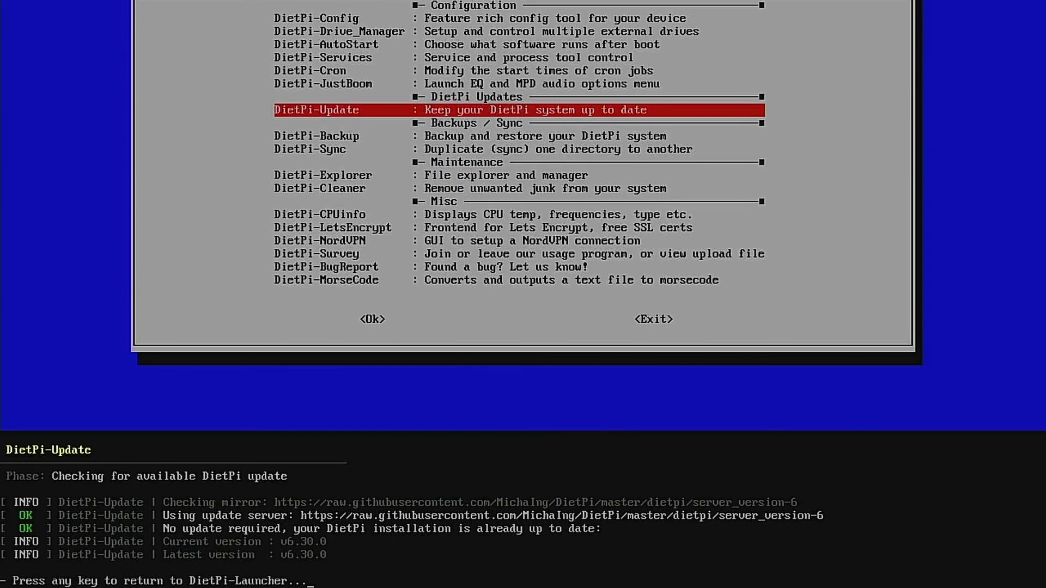
key("Return")
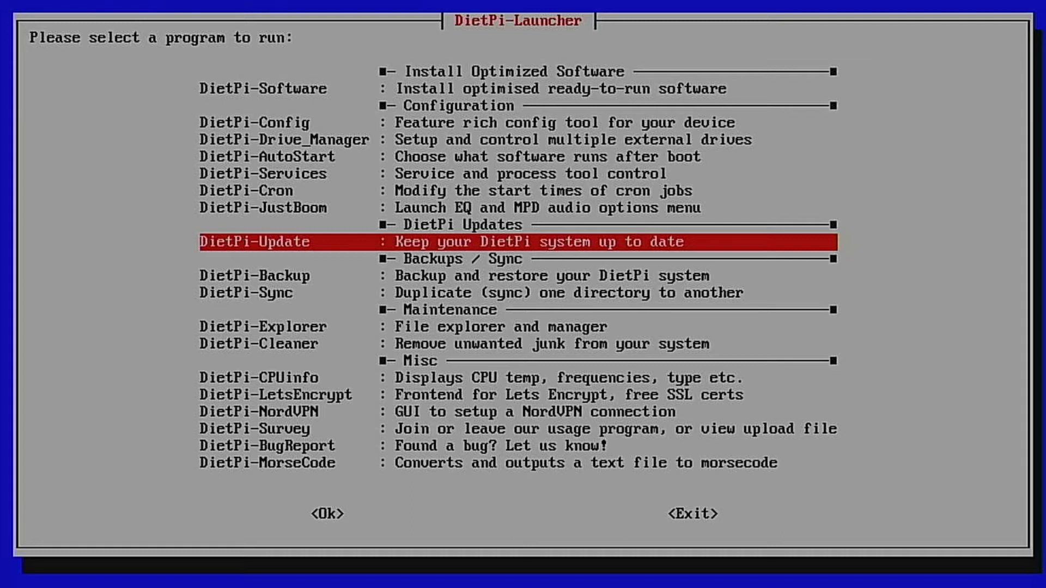
- Run a full DietPi-Backup to /mnt/dietpi-backup, then dismiss the completion notice and log
key("Down")
key("Down")
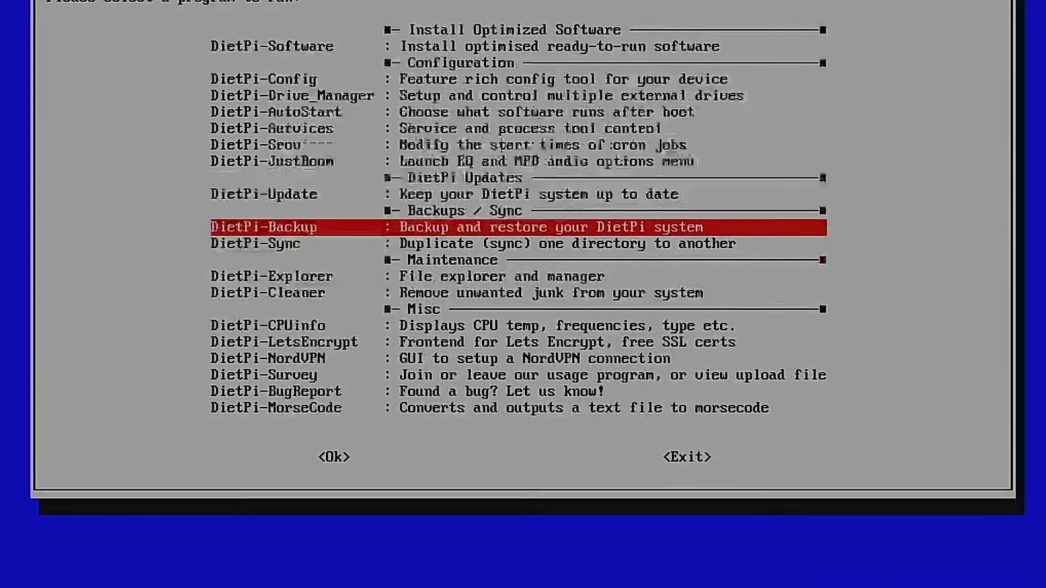
key("Return")
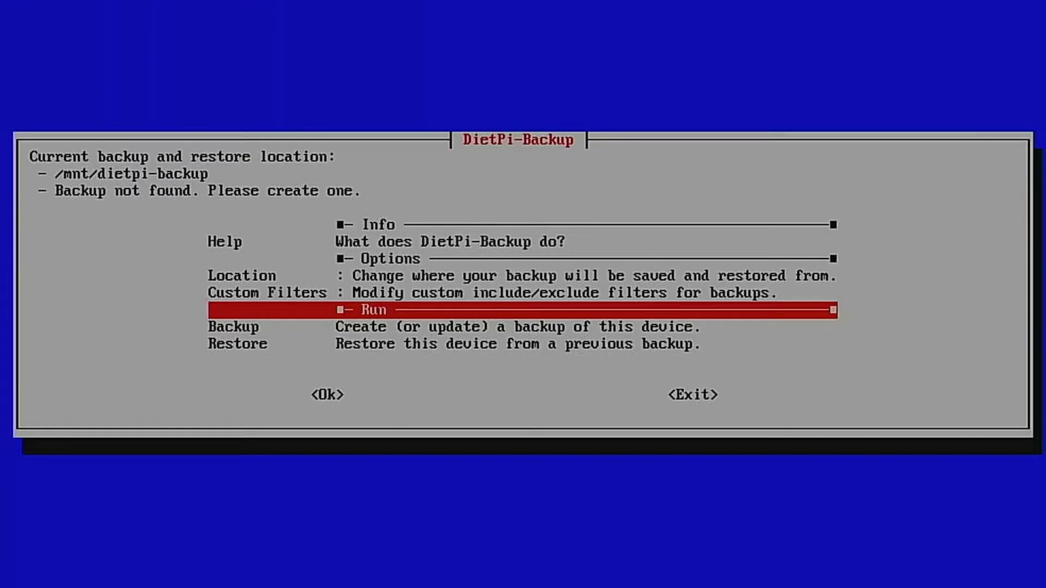
key("Down")
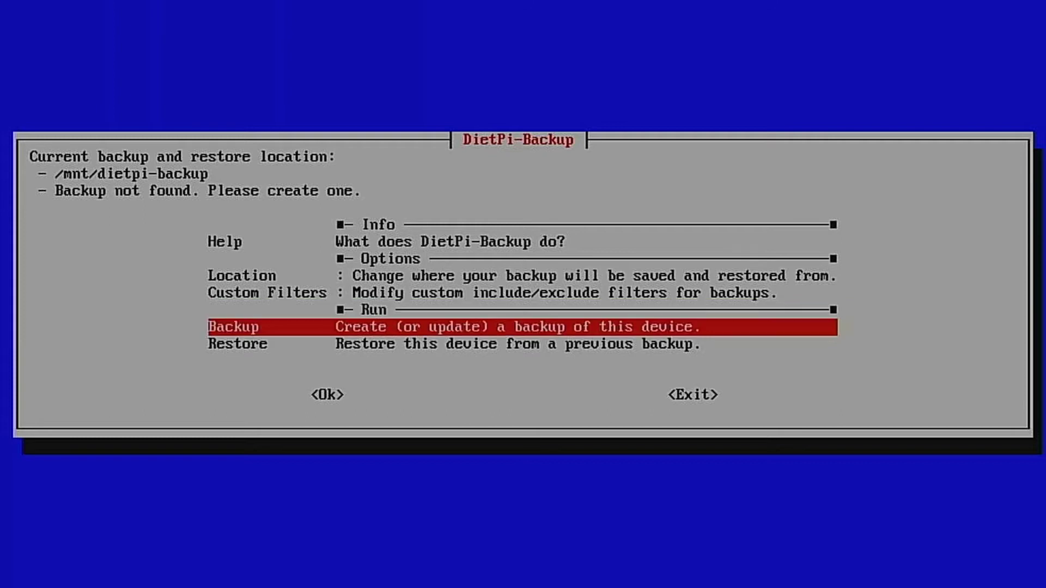
key("Return")
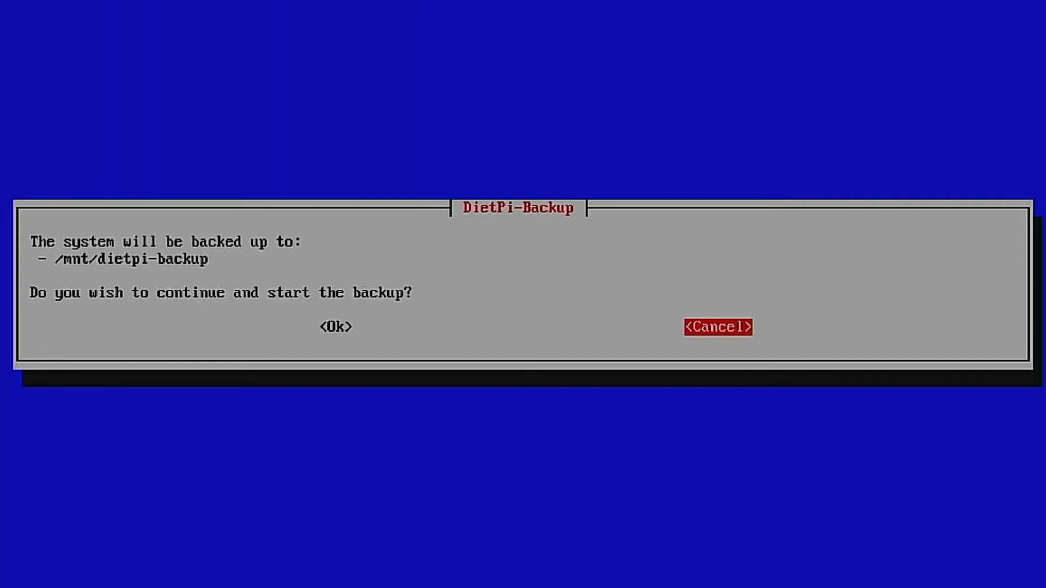
key("Left")
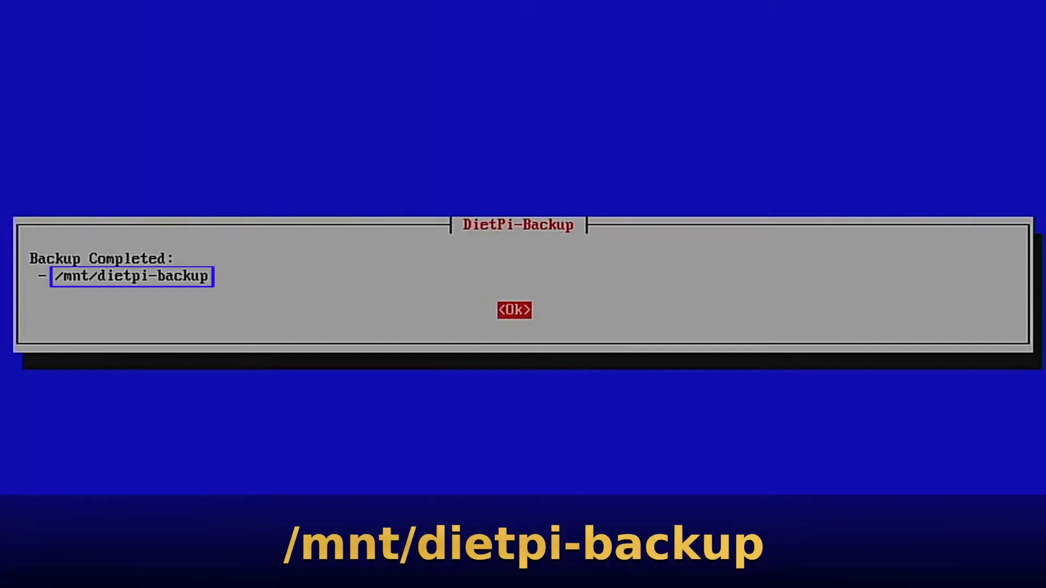
key("Return")
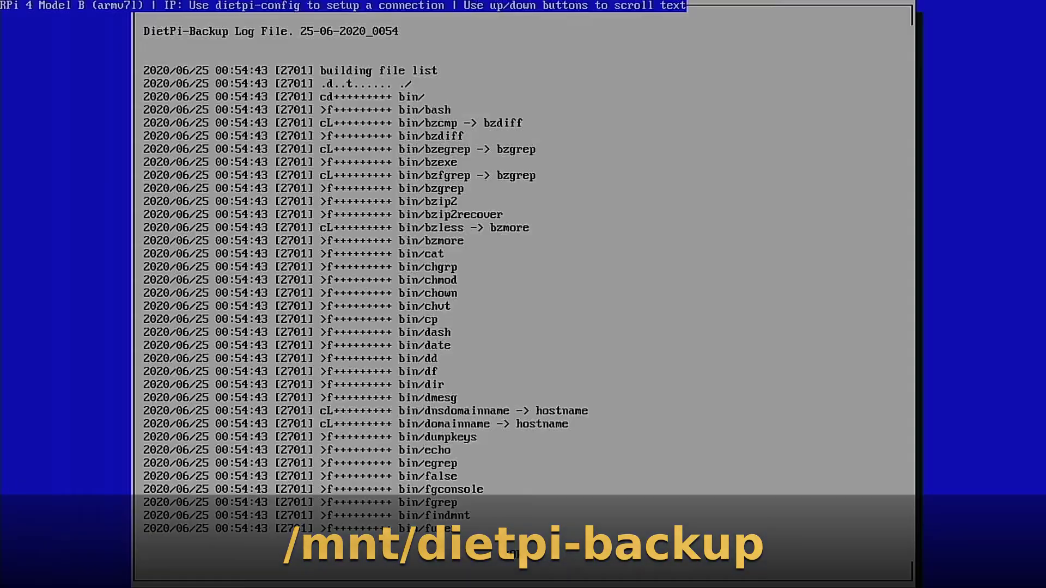
key("Tab")
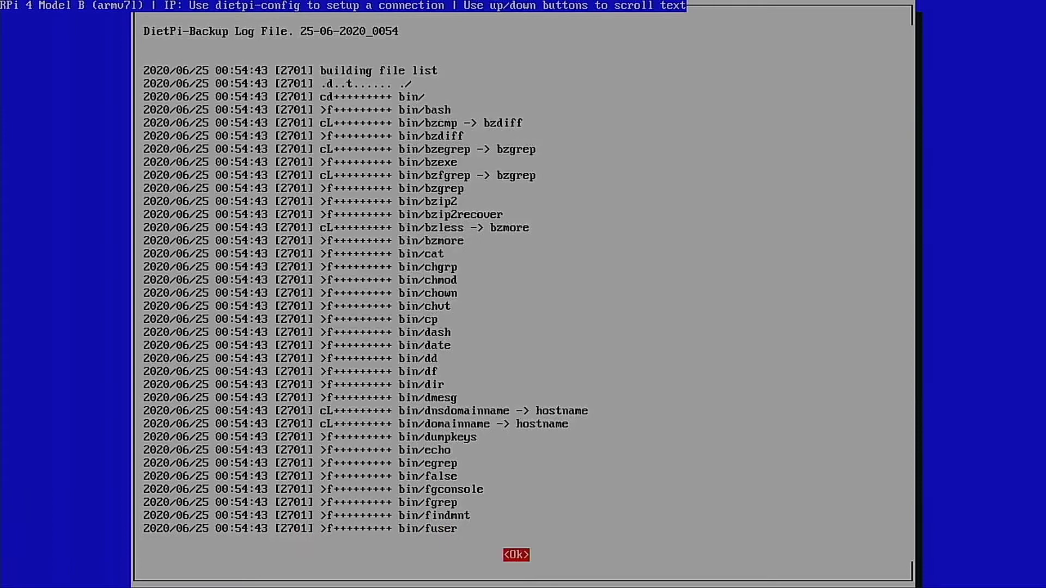
key("Return")
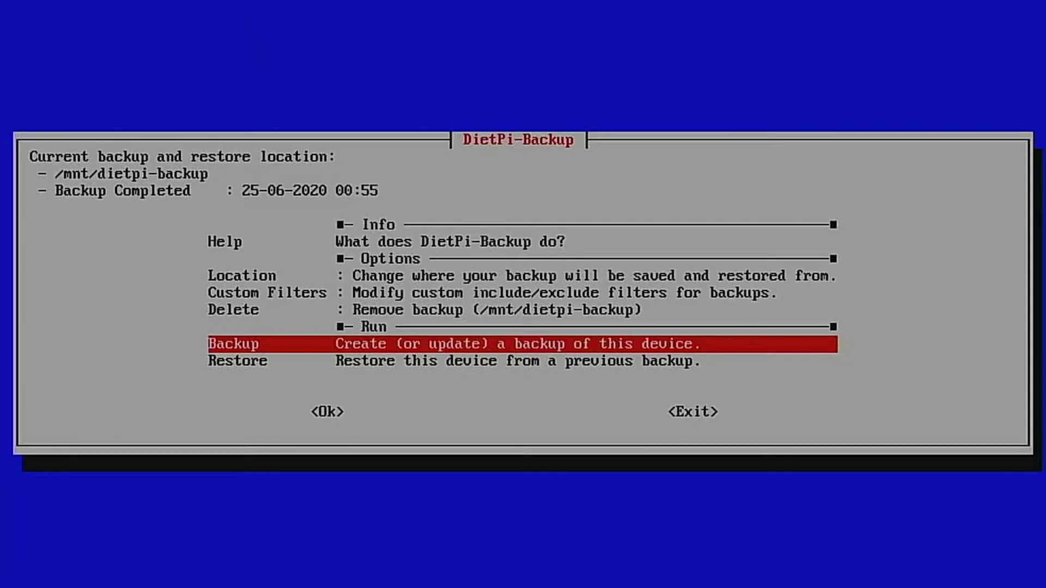
- Cancel the Restore prompt and exit DietPi-Backup, confirming with Ok
key("Down")
key("Return")
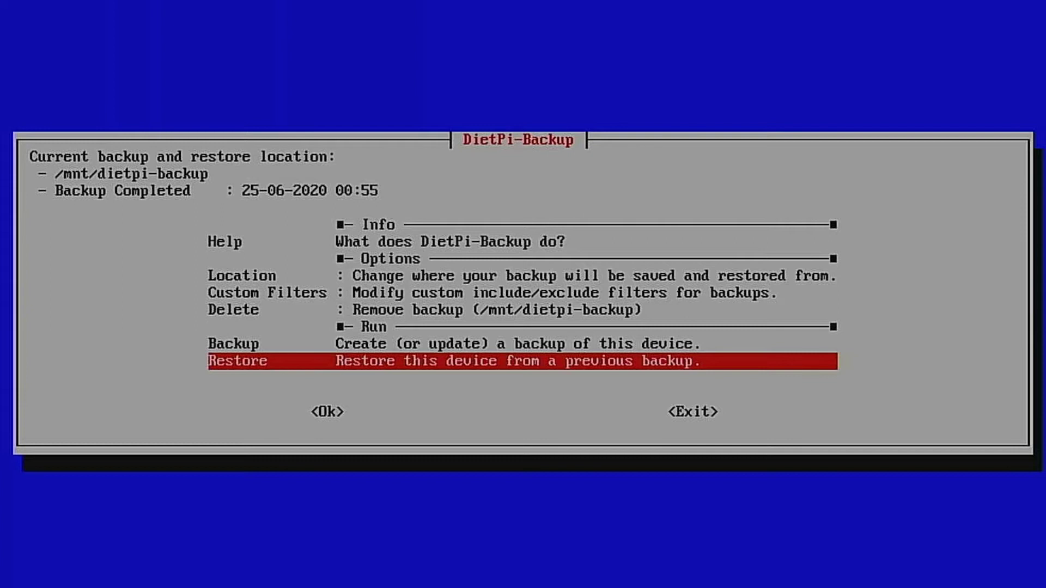
key("Tab")
key("Tab")
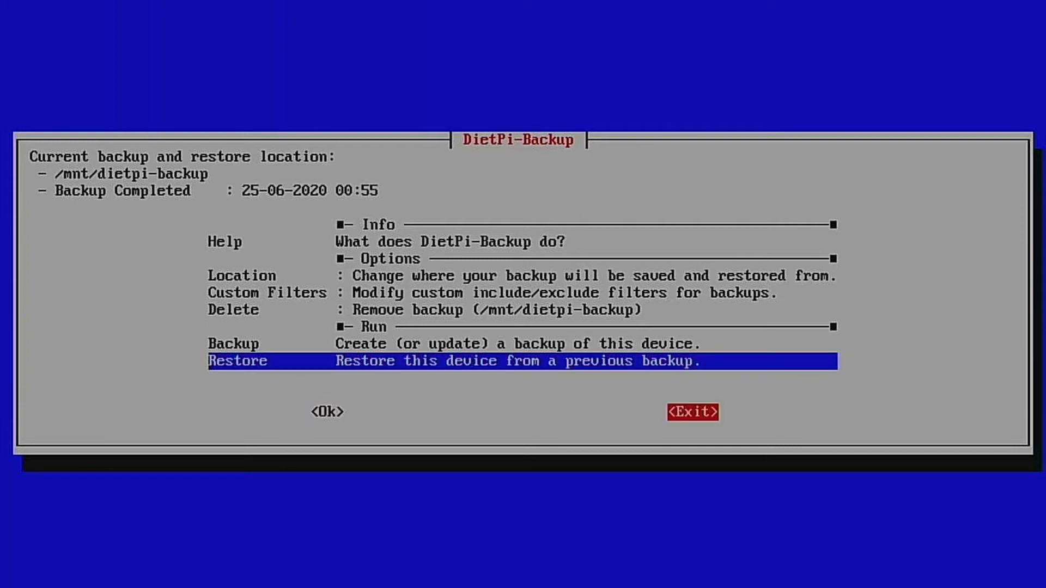
key("Return")
key("Left")
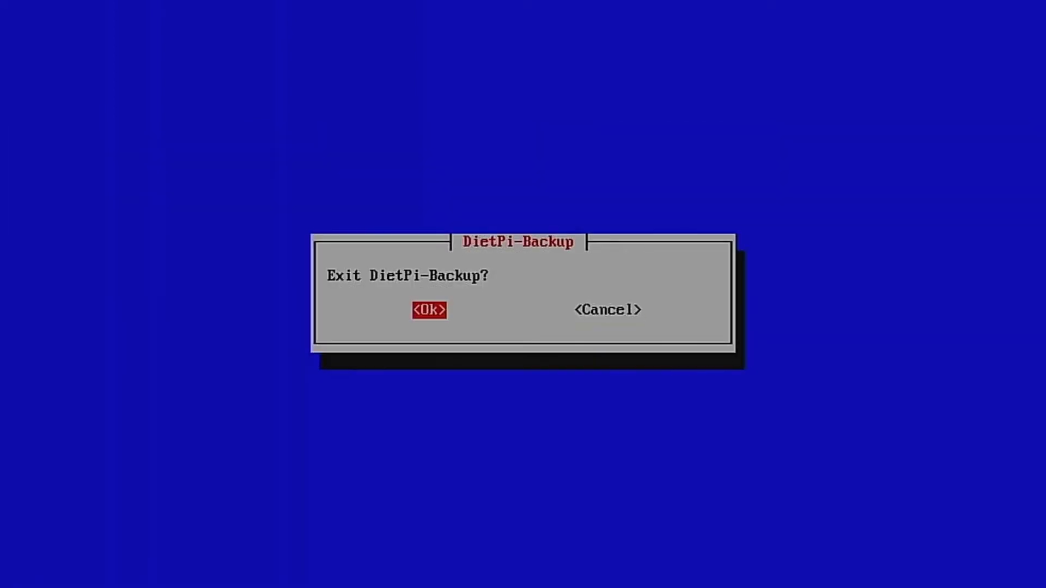
key("Return")
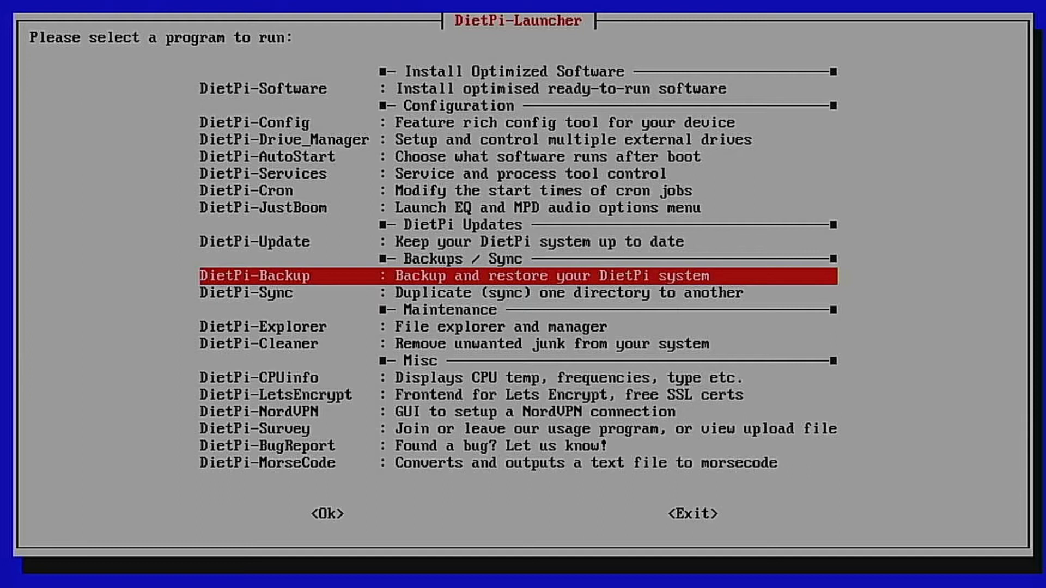
key("Up")
key("Up")
key("Up")
key("Up")
key("Up")
key("Up")
key("Up")
key("Up")
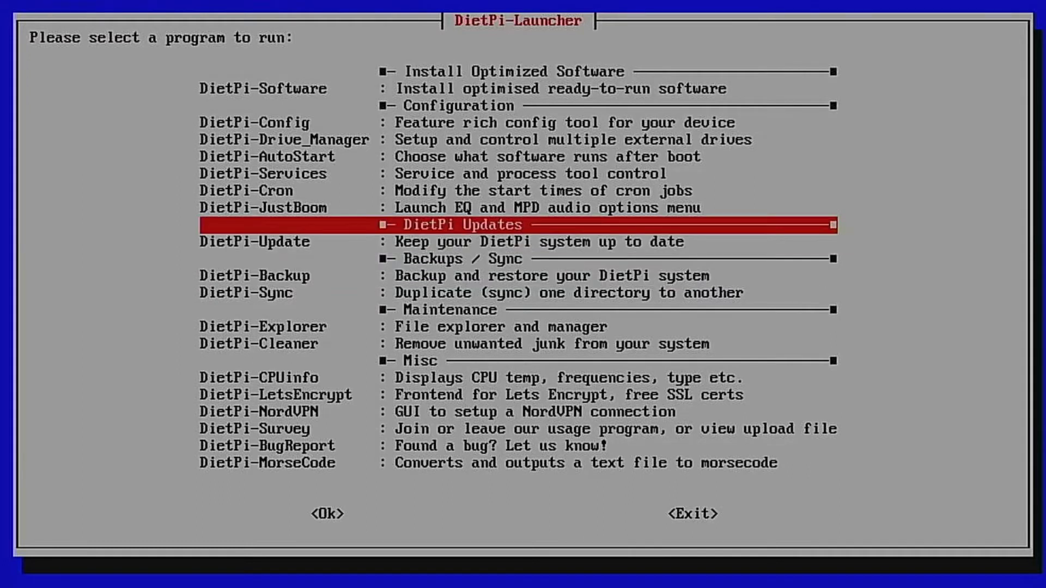
- Open DietPi-Software and its Software Optimised catalogue
key("Up")
key("Up")
key("Up")
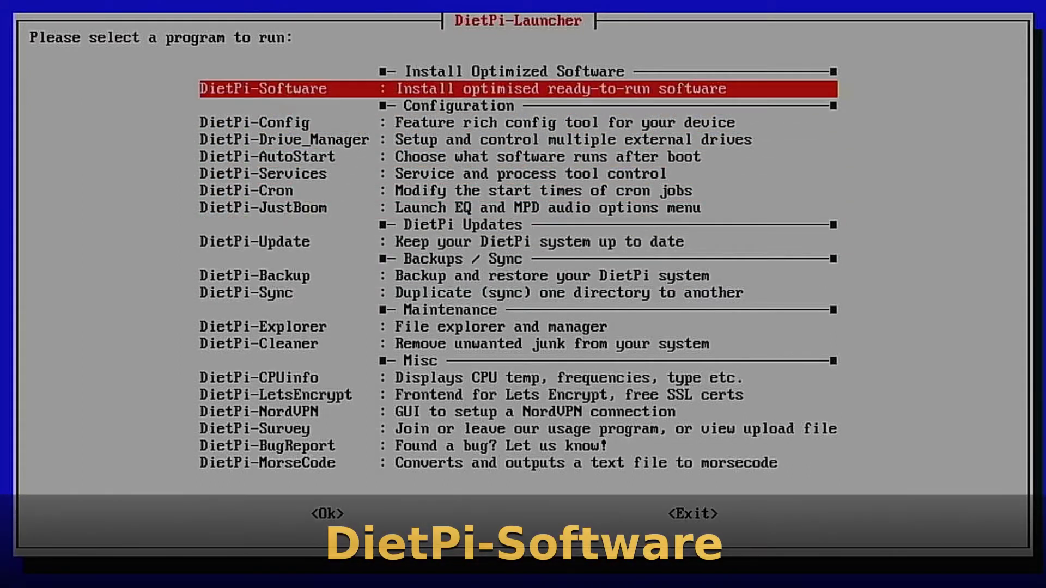
key("Return")
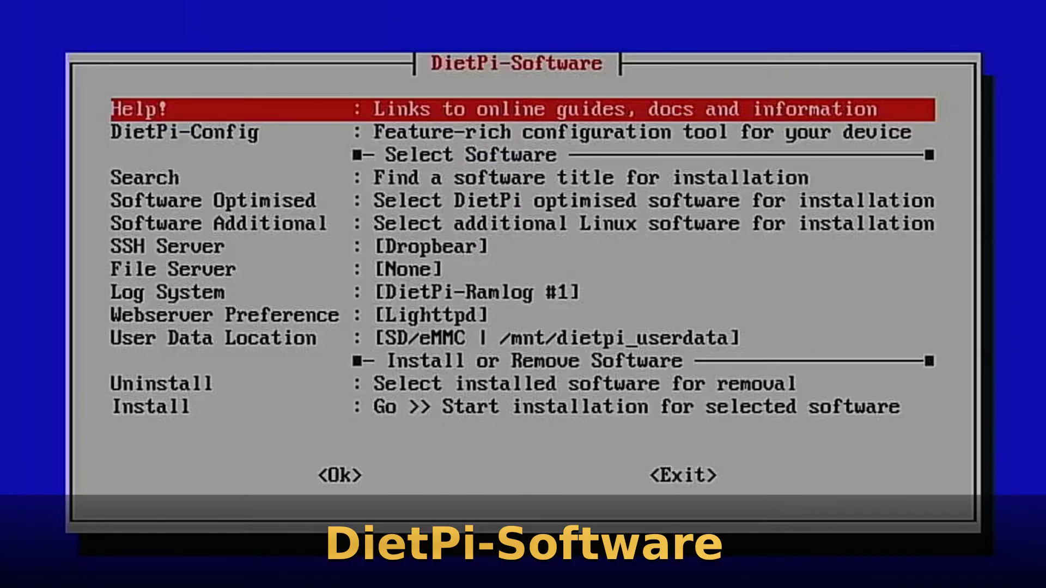
key("Down")
key("Down")
key("Down")
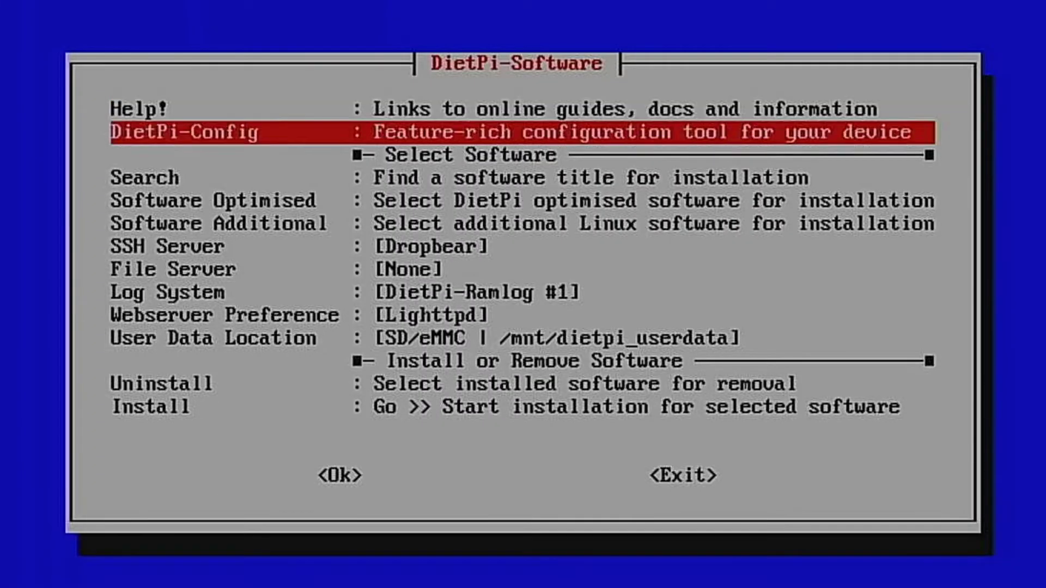
key("Return")
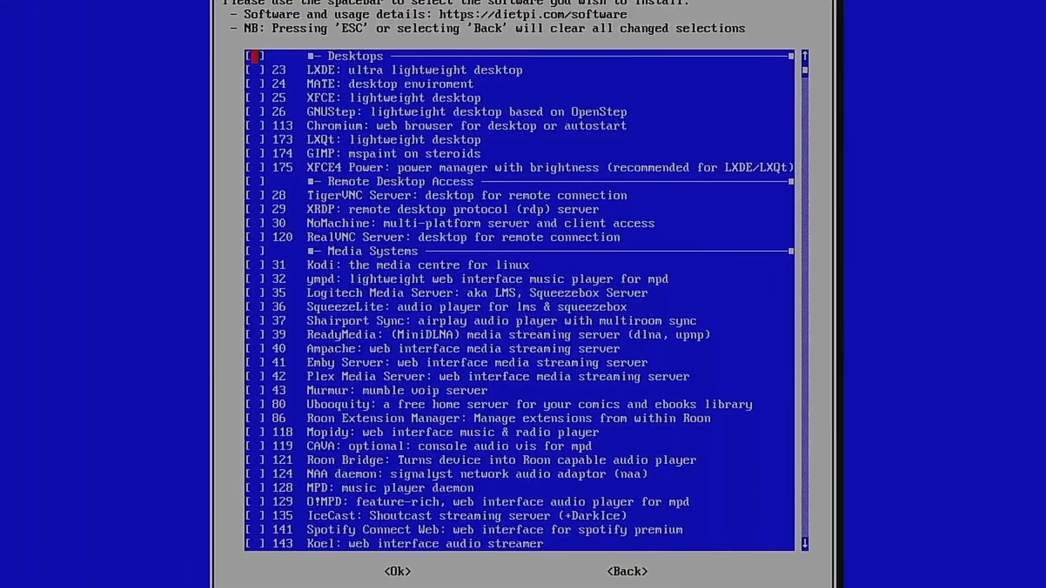
- Tick 56 Image Gallery in the optimised list and confirm the selection with Ok
key("Down")
key("Down")
key("Down")
key("Down")
key("Down")
key("Down")
key("Down")
key("Down")
key("Down")
key("Down")
key("Down")
key("Down")
key("Down")
key("Down")
key("Down")
key("Down")
key("Down")
key("Down")
key("Down")
key("Down")
key("Down")
key("Down")
key("Down")
key("Down")
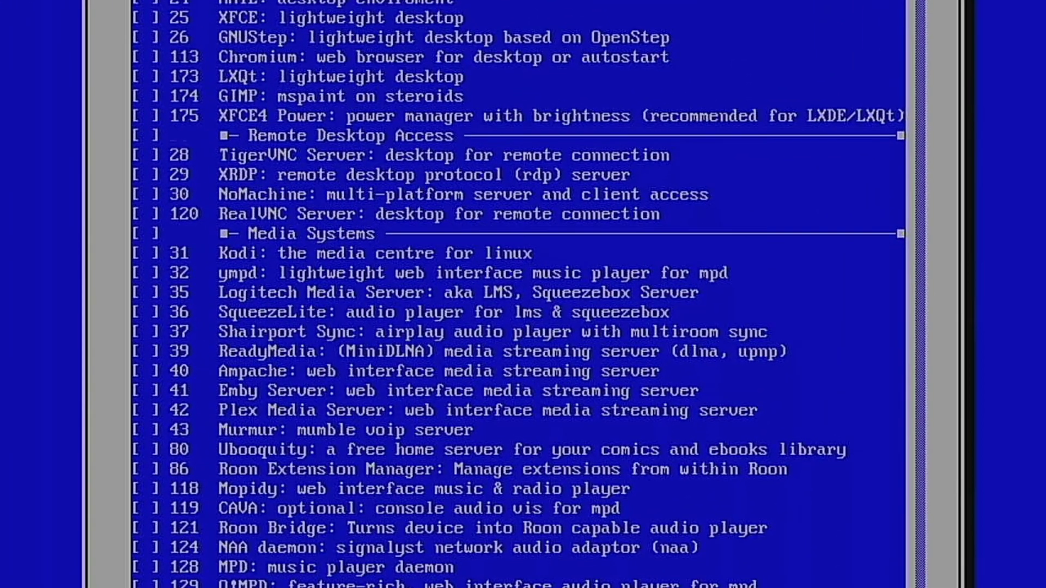
key("Down")
key("Down")
key("Down")
key("Down")
key("Down")
key("Down")
key("Down")
key("Down")
key("Down")
key("Down")
key("Down")
key("Down")
key("Down")
key("Down")
key("Down")
key("Down")
key("Down")
key("Down")
key("Down")
key("Down")
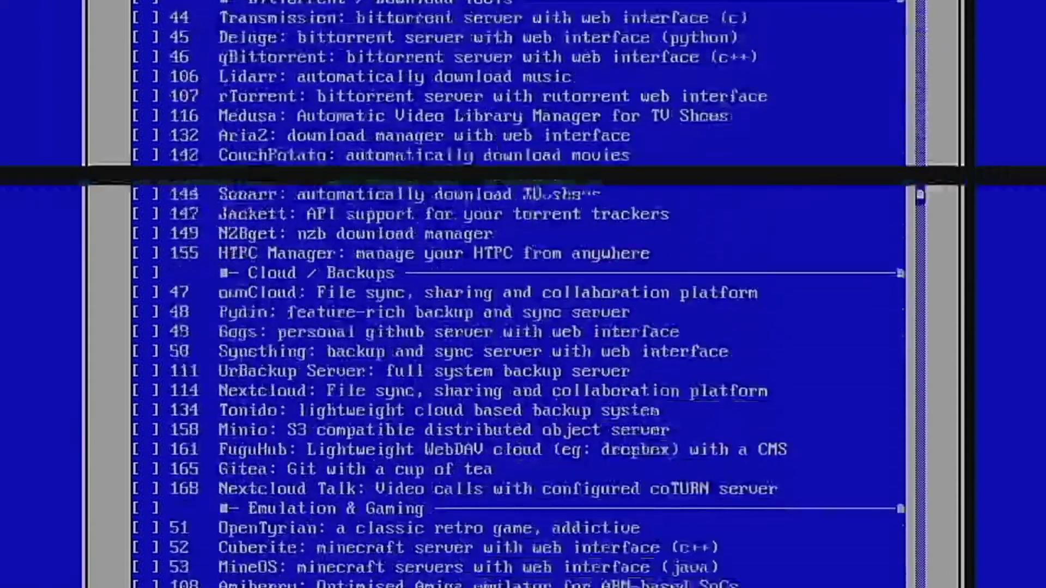
key("Down")
key("Down")
key("Up")
key("Up")
key("Up")
key("Up")
key("Up")
key("Up")
key("Up")
key("Down")
key("Down")
key("Down")
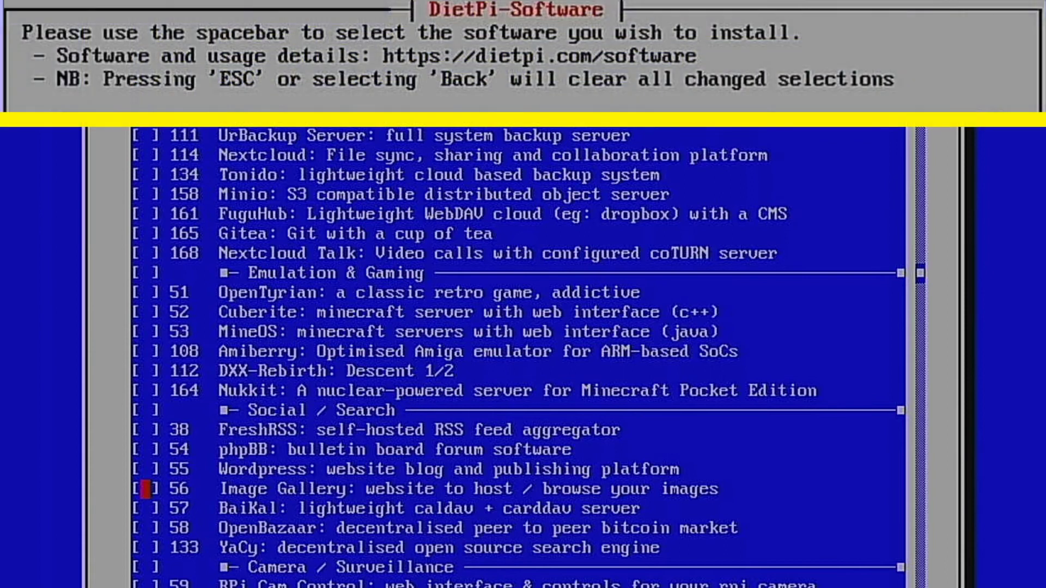
key("space")
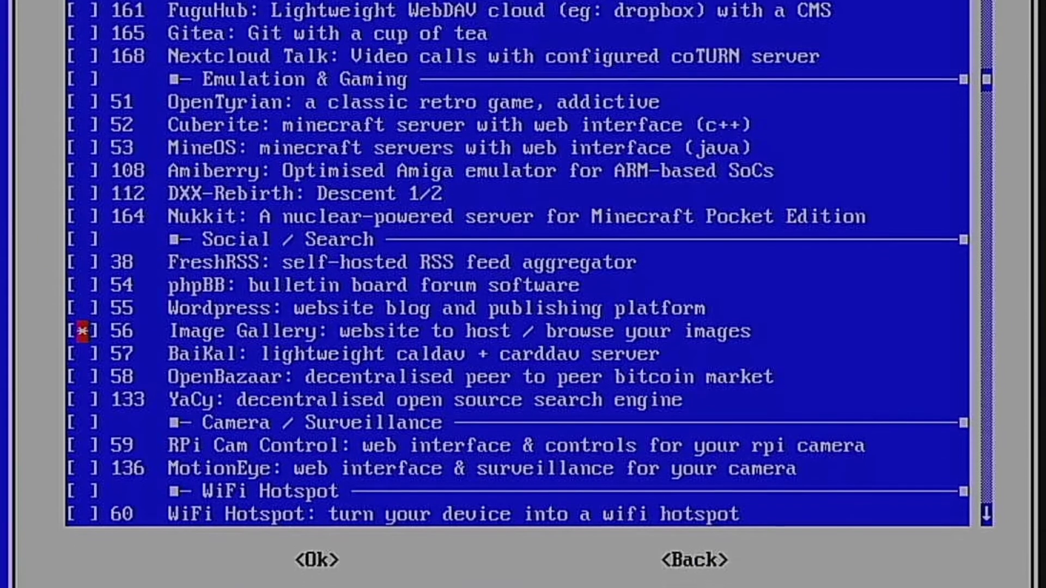
key("Tab")
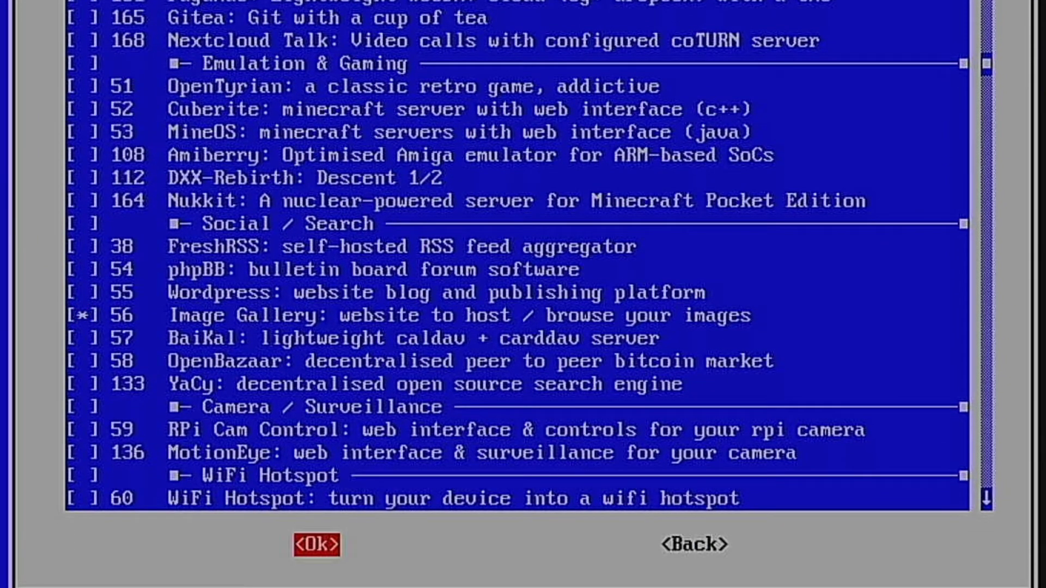
key("Return")
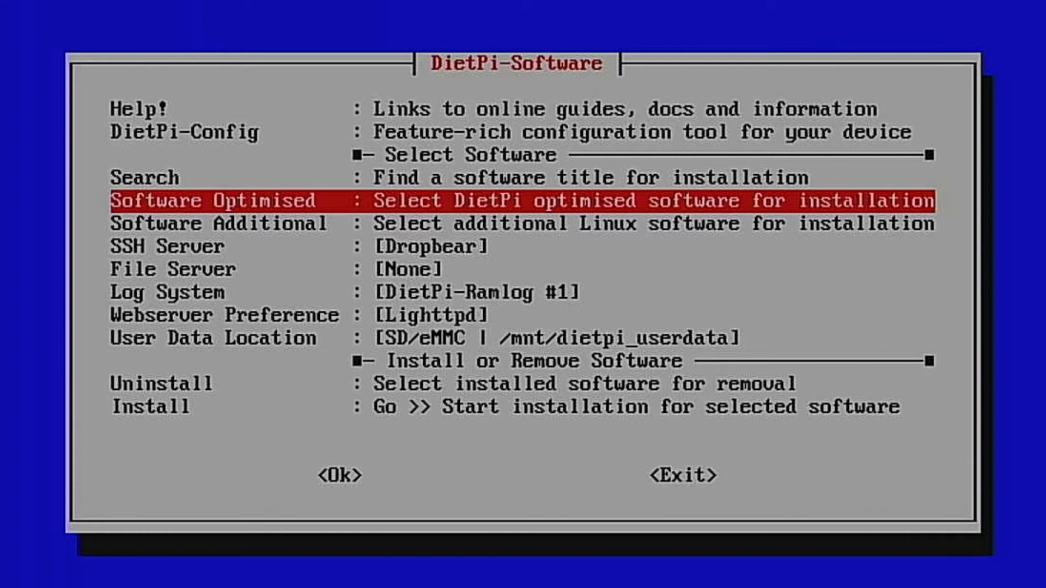
- Start the Image Gallery install, confirm 'Would you like to begin?', and accept the reboot
key("Down")
key("Down")
key("Down")
key("Down")
key("Down")
key("Down")
key("Down")
key("Down")
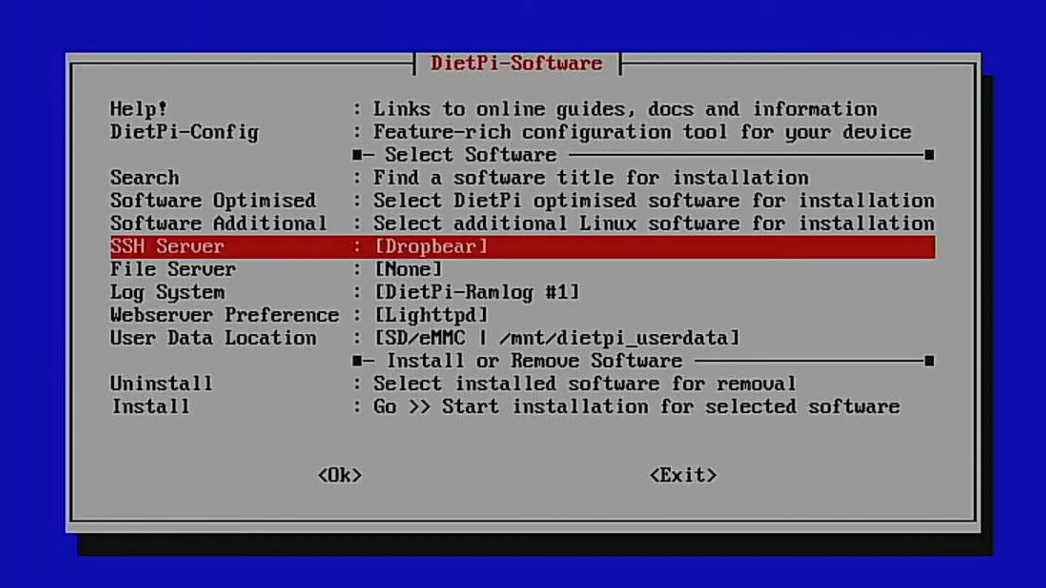
key("Down")
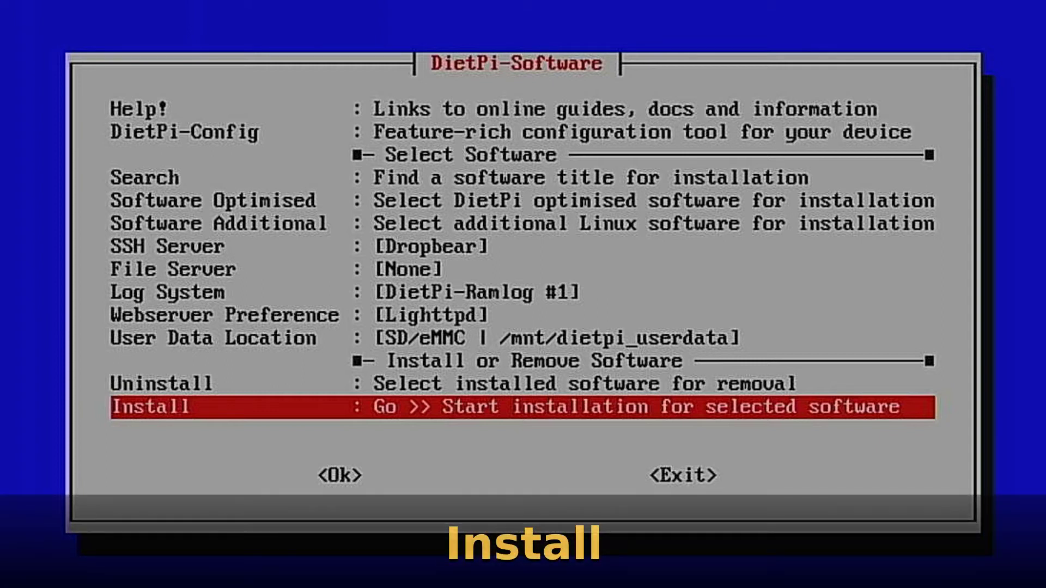
key("Return")
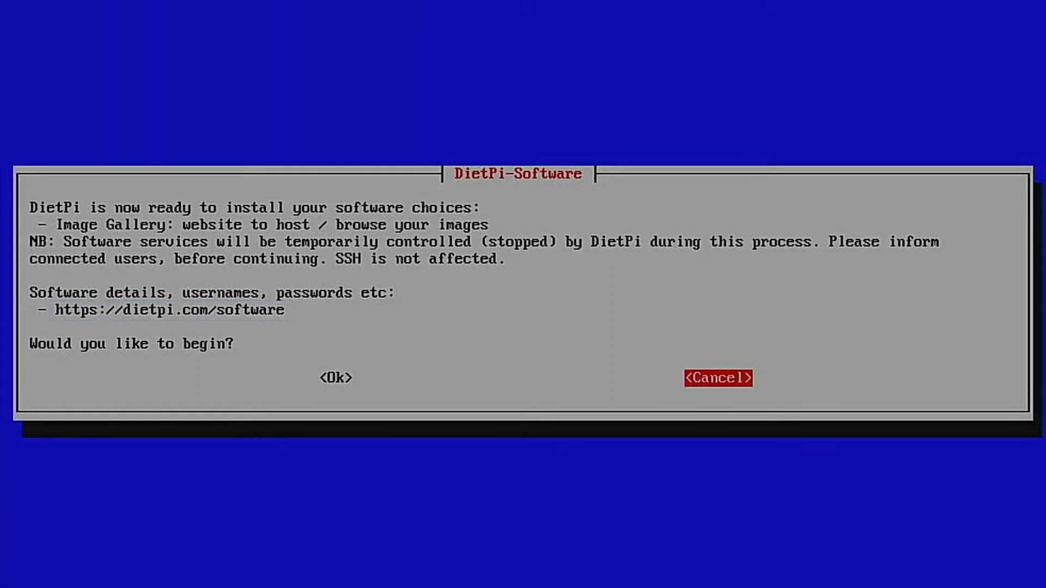
key("Left")
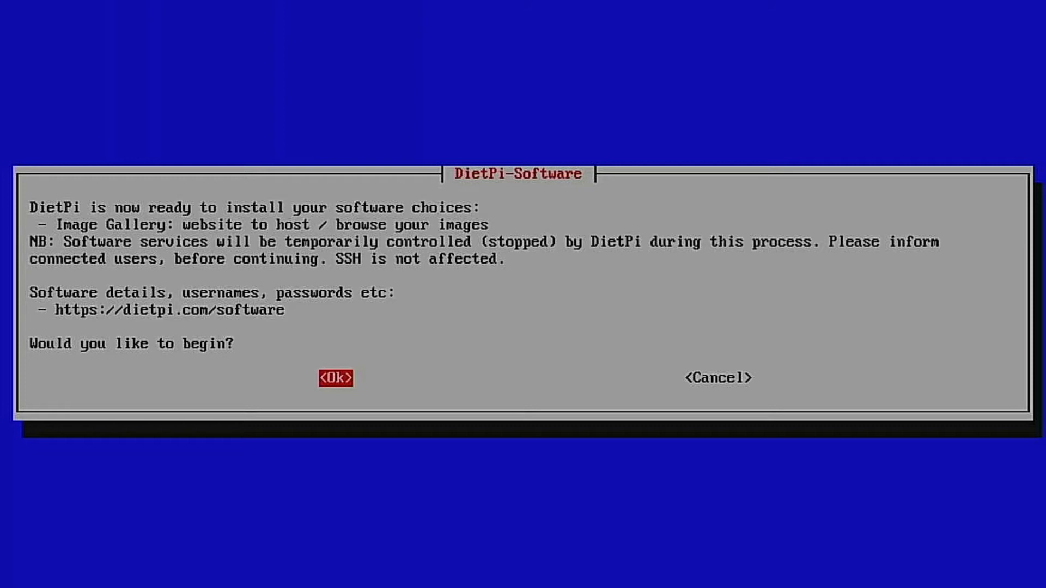
key("Return")
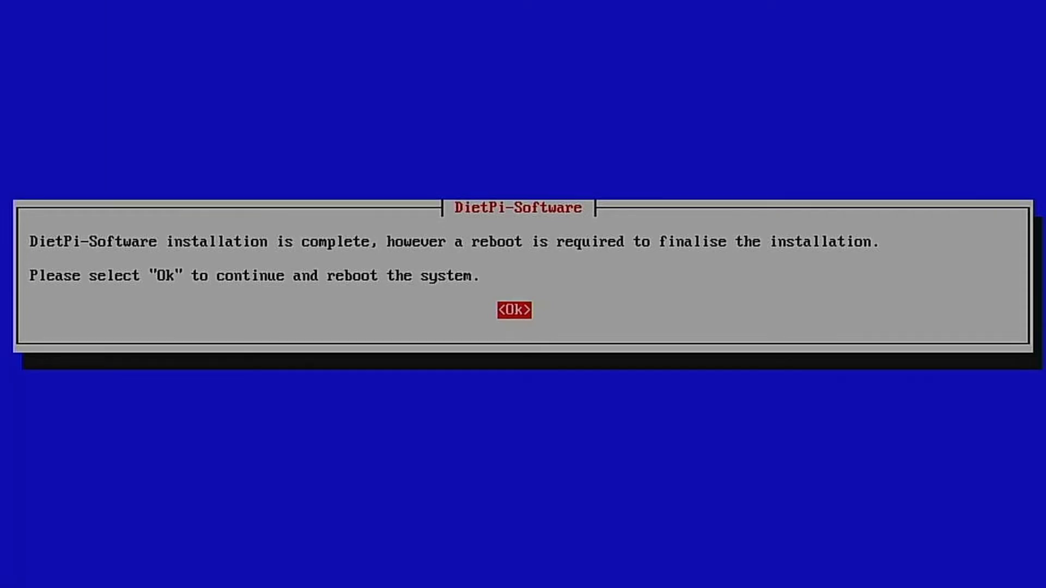
key("Return")
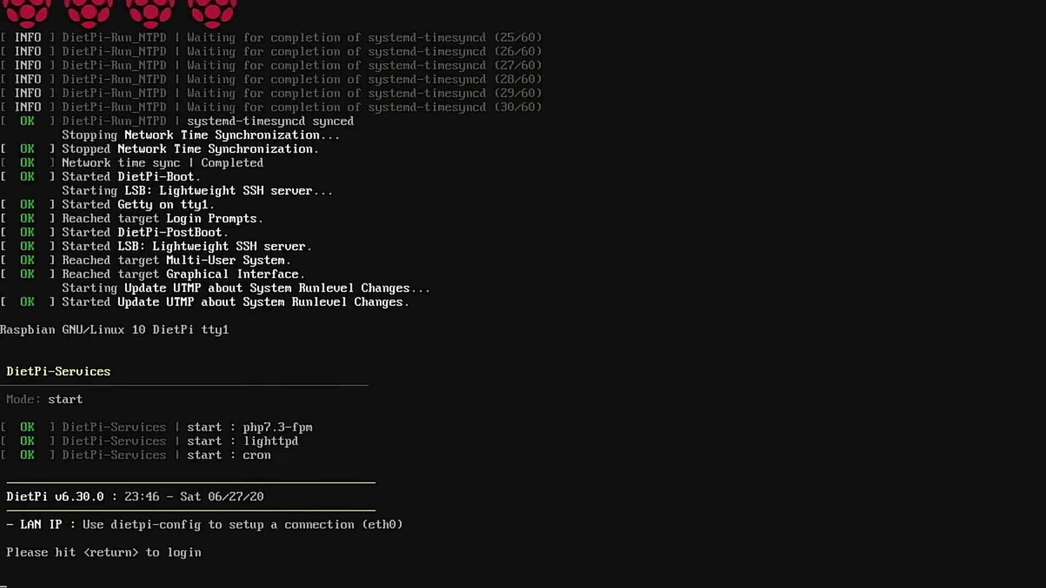
- Log in as root with the account password and run dietpi-launcher
type("root")
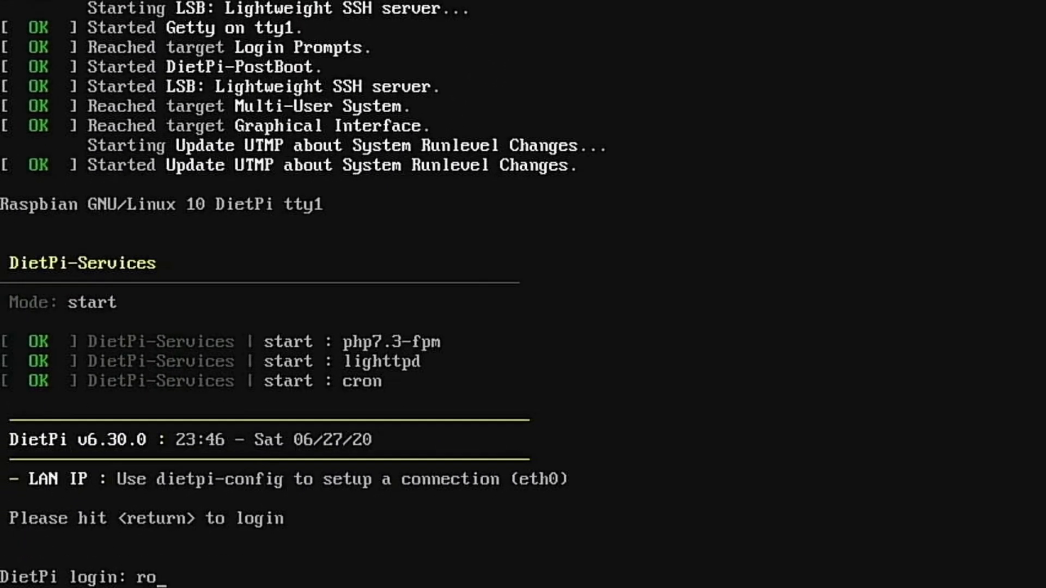
key("Return")
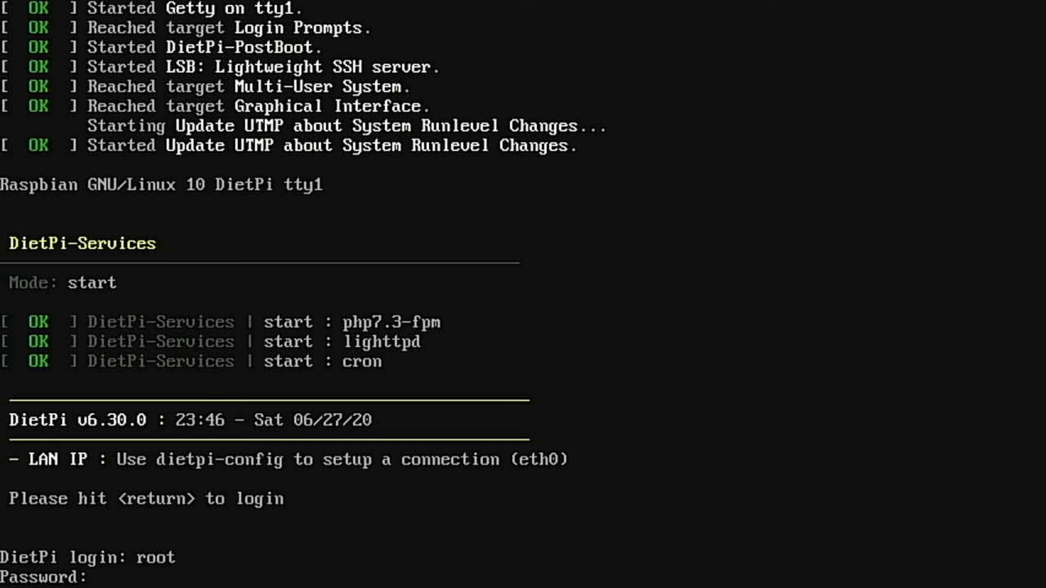
key("Return")
type("dietpi-launcher")
key("Return")
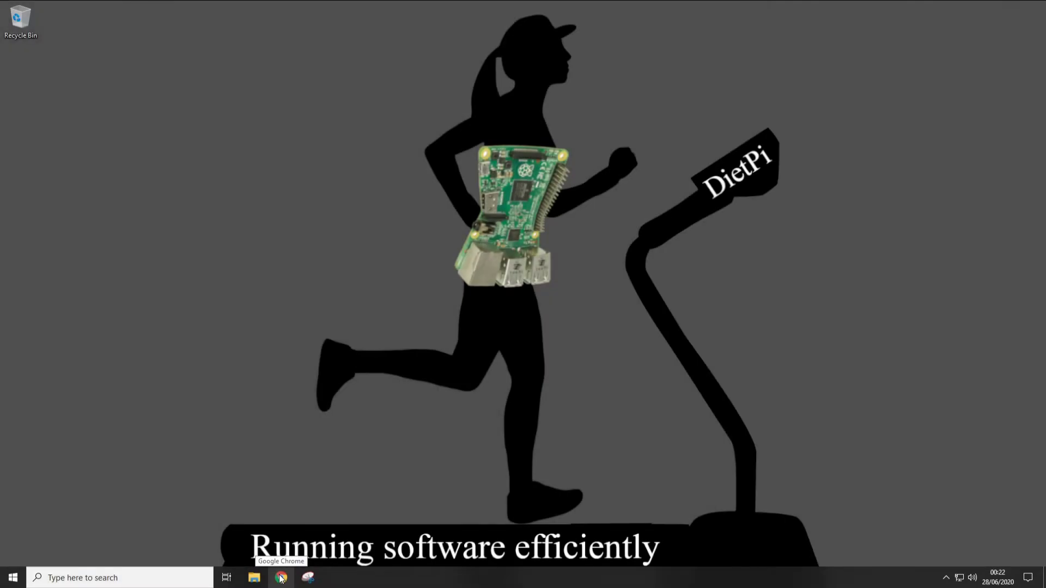
left_click(281, 577)
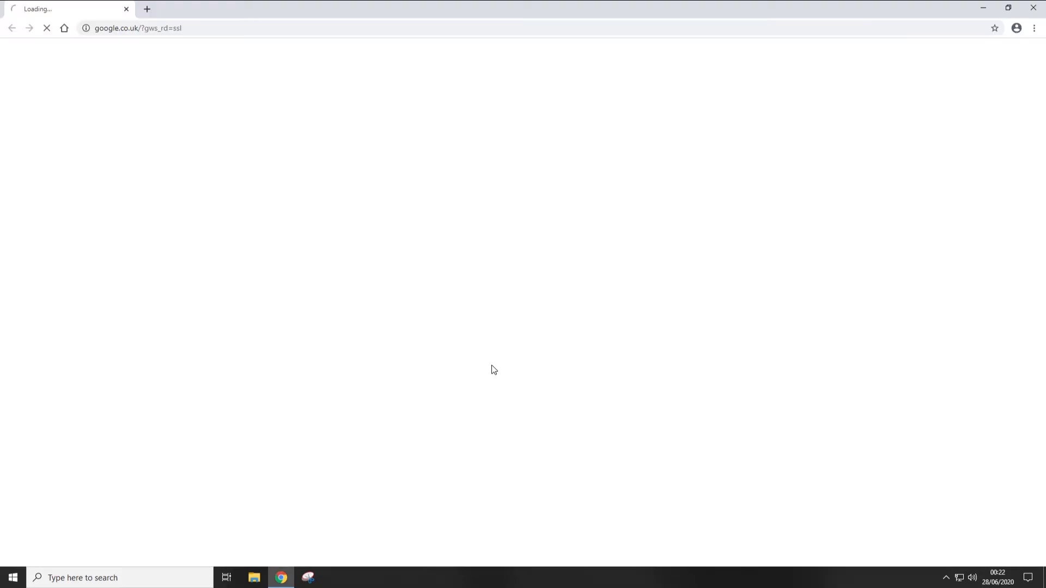
left_click(146, 30)
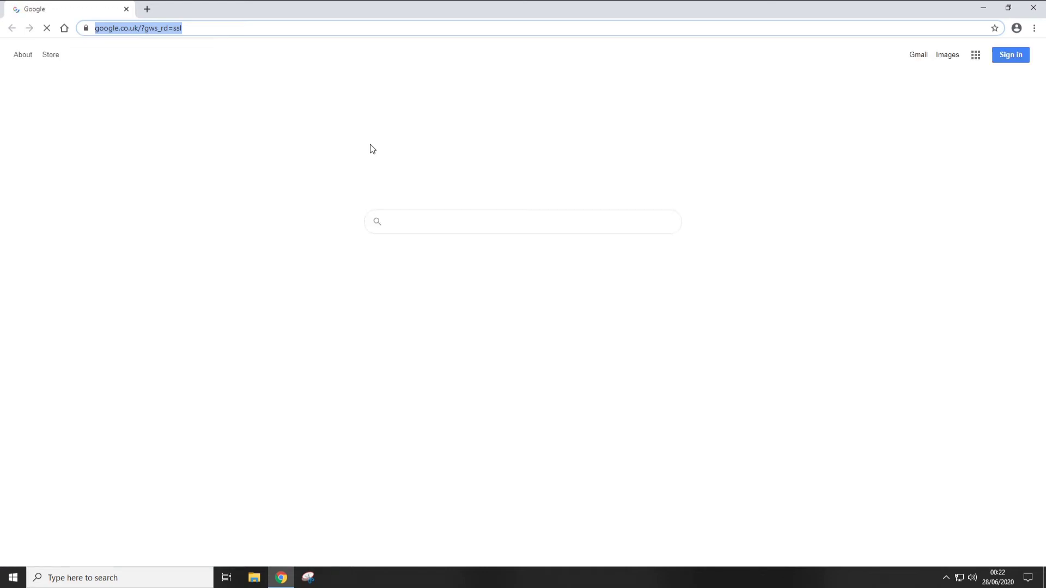
type("http")
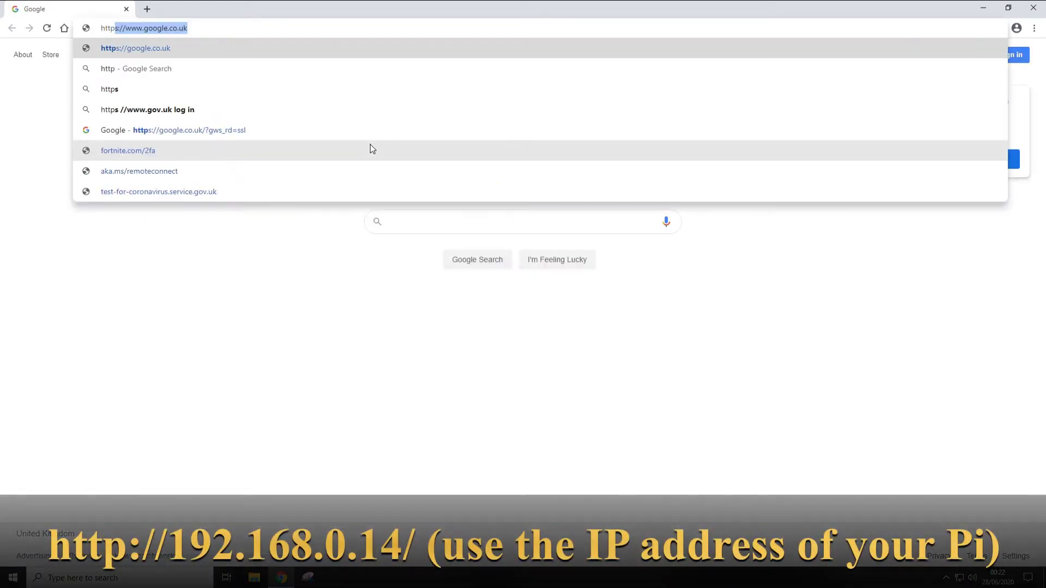
type("://")
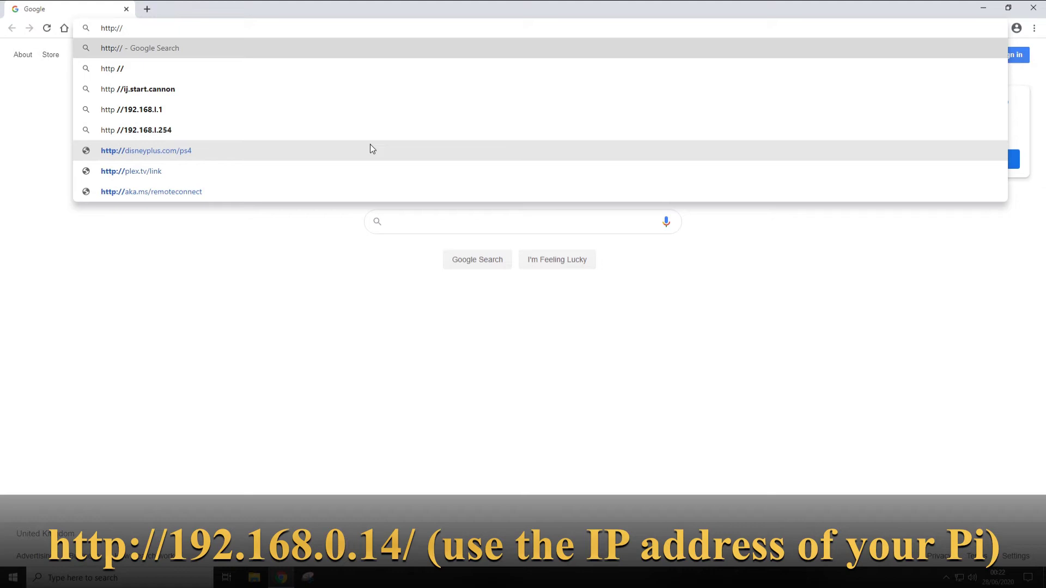
type("192.1")
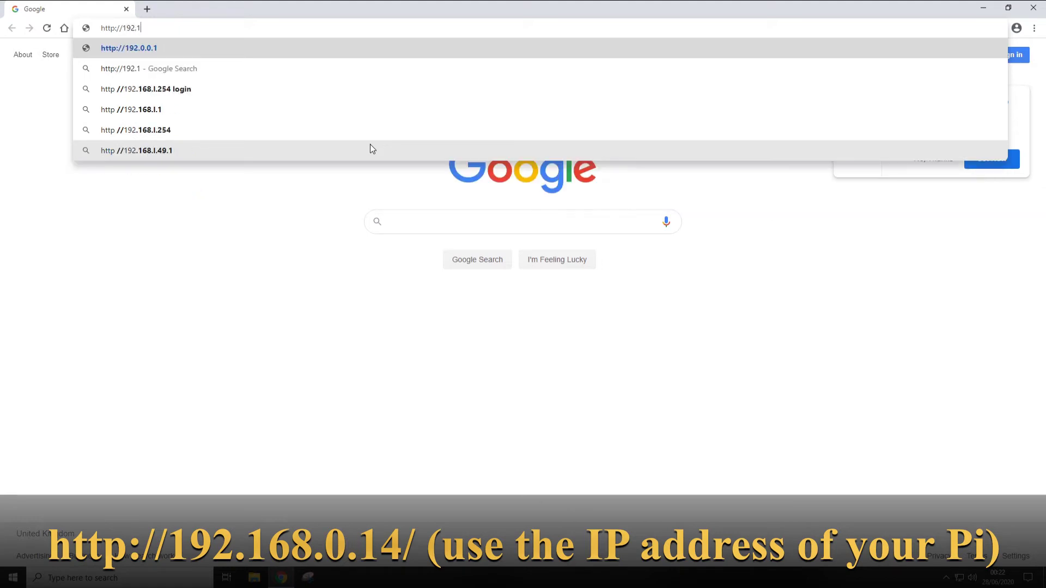
type("68.0.")
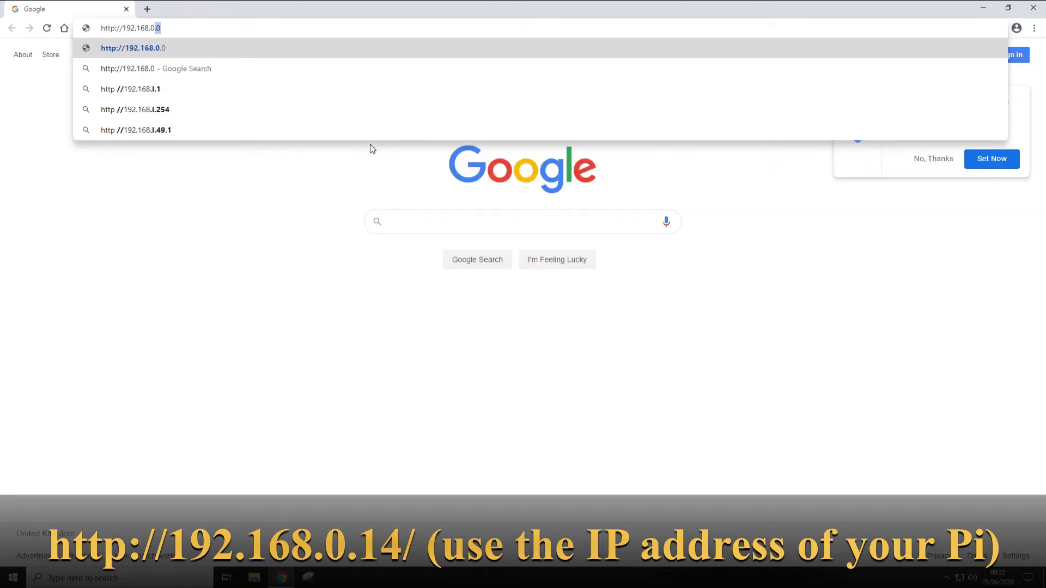
type("14")
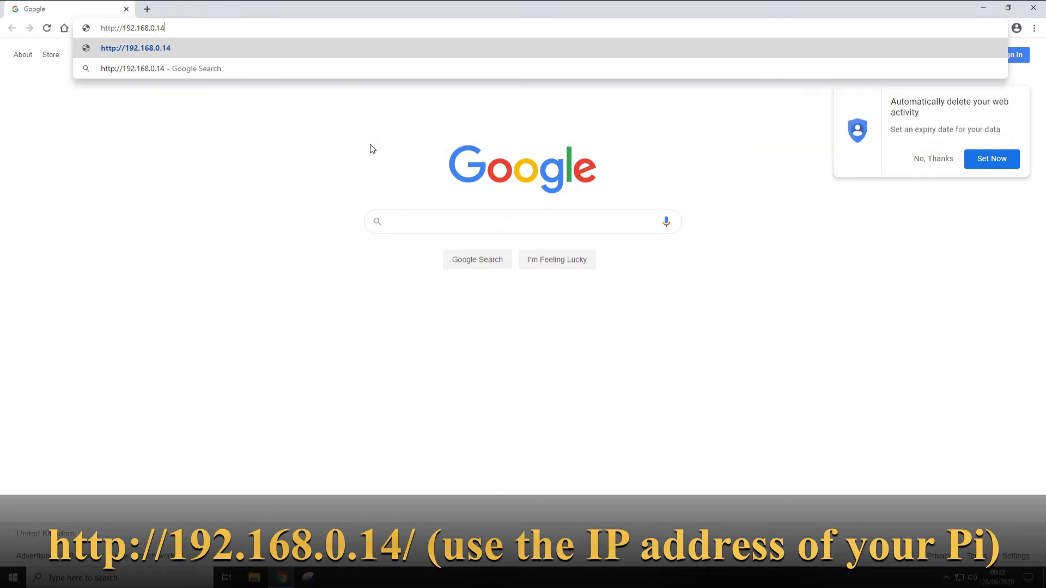
key("Return")
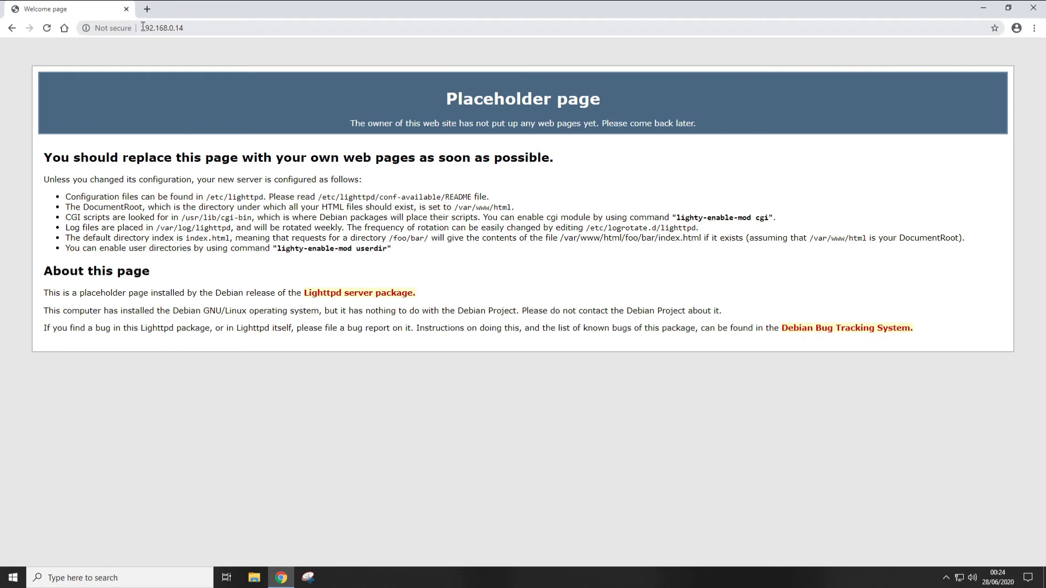
left_click_drag(143, 28, 207, 30)
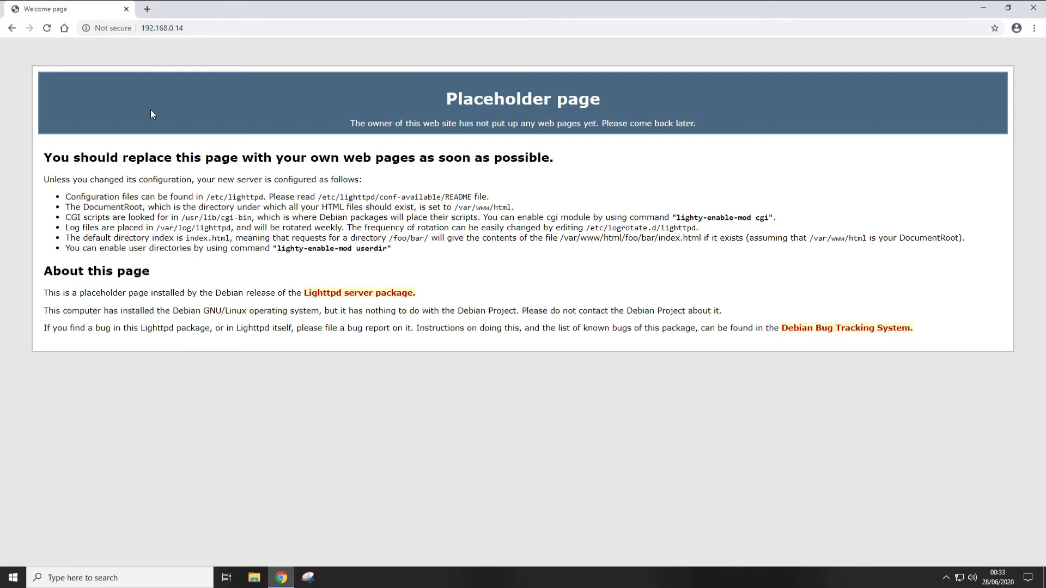
left_click(165, 29)
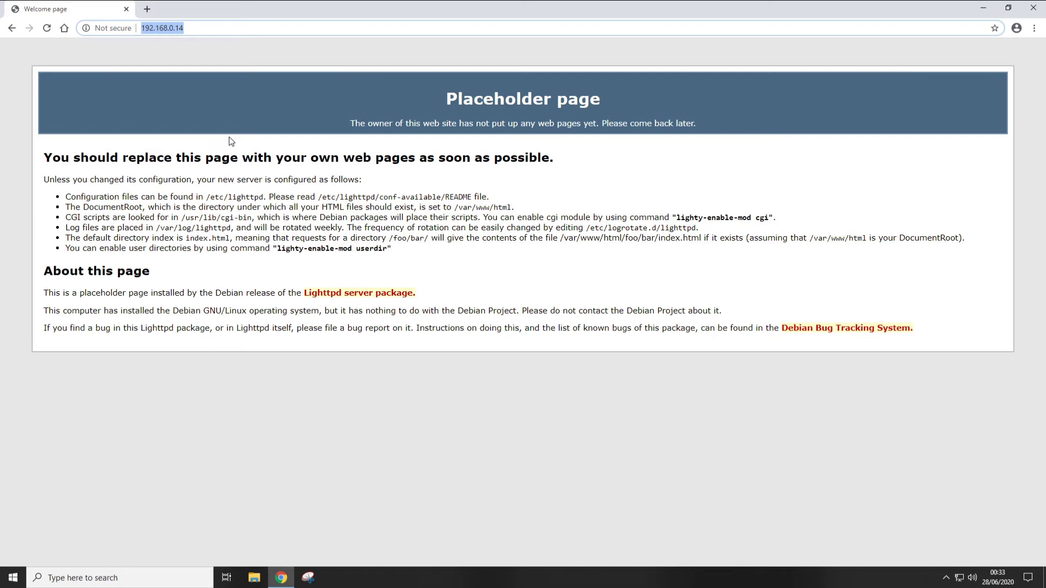
type("http")
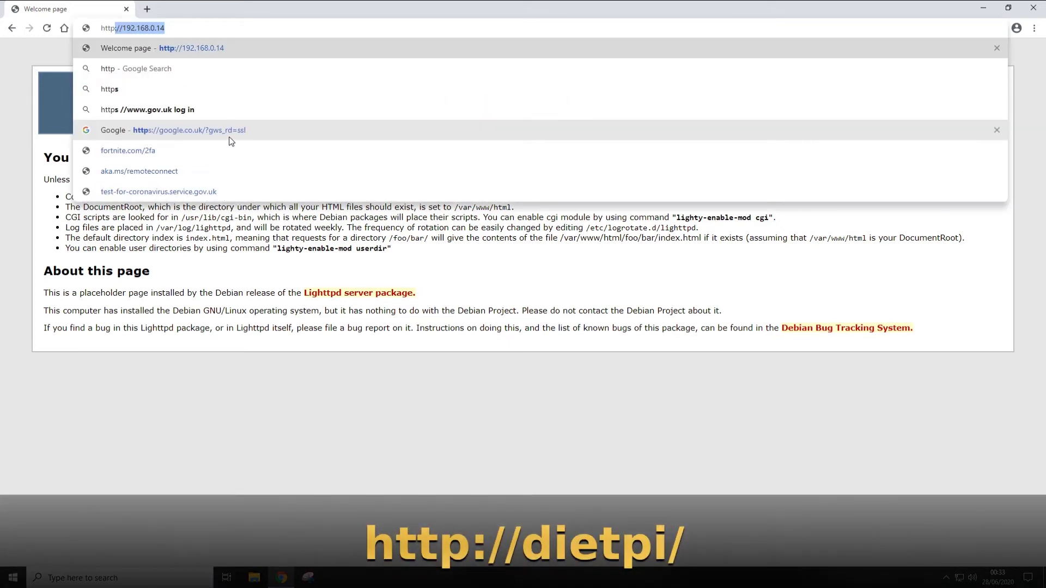
type("://")
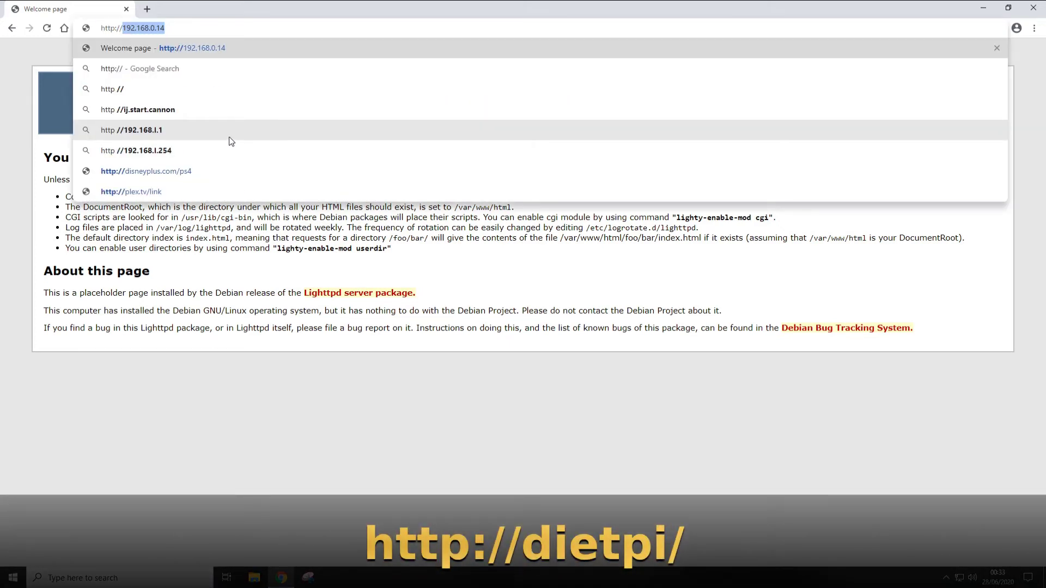
type("dietpi/")
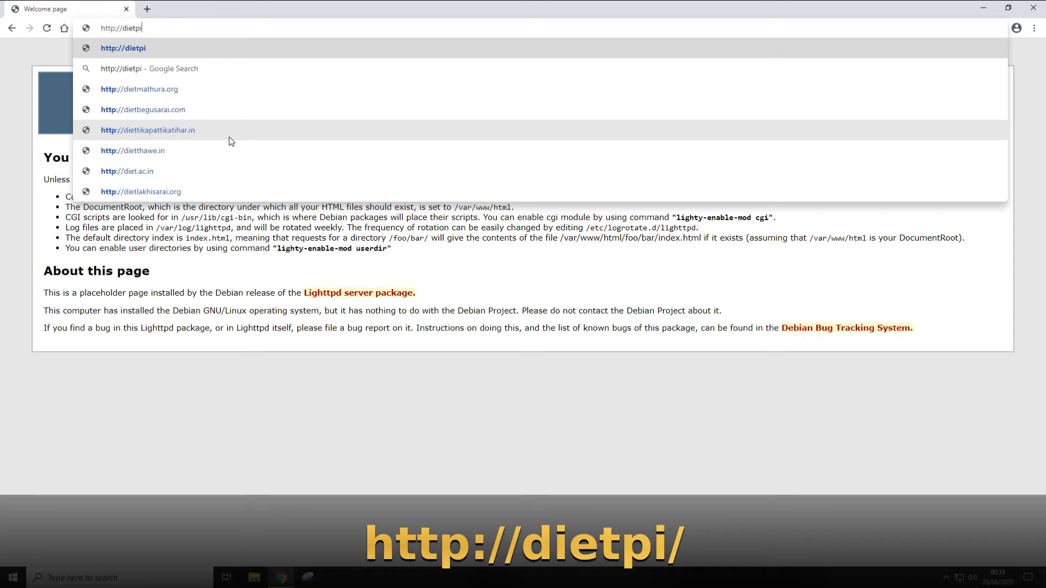
key("Return")
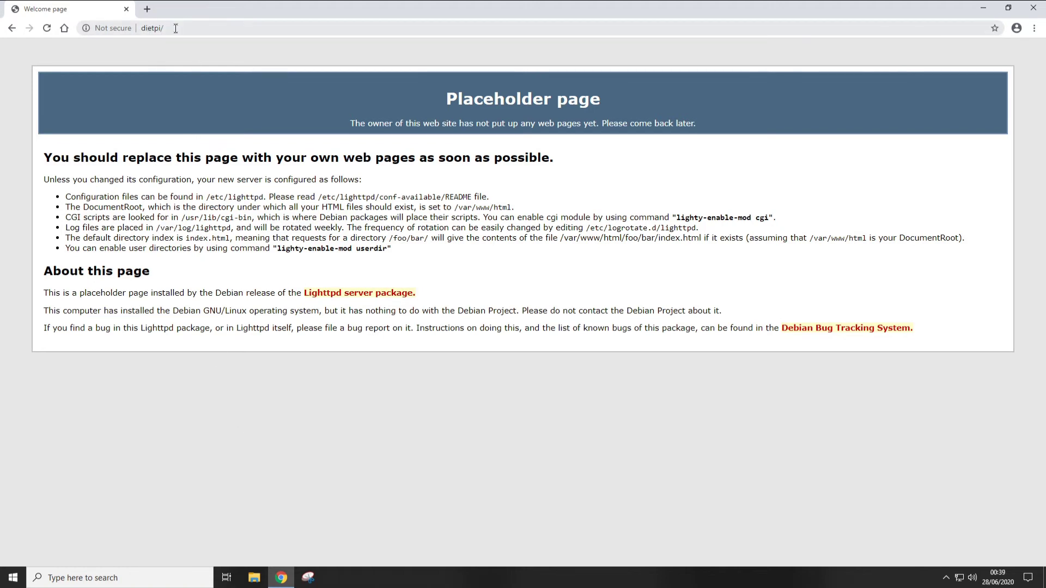
- Load dietpi/gallery/ to see the empty DietPi and Tr-Zero albums, then open a new tab
left_click(198, 30)
left_click(202, 29)
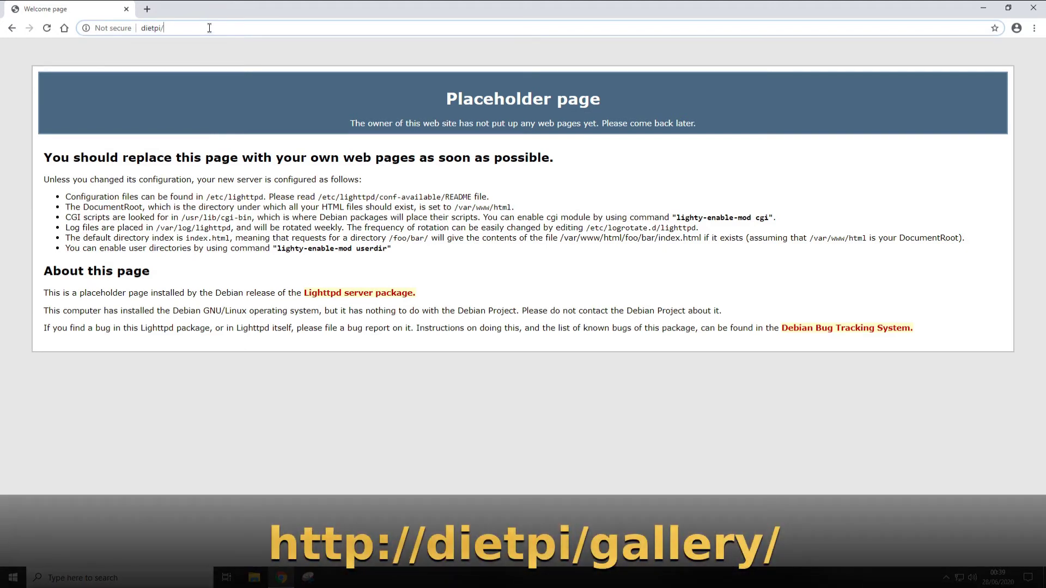
type("gallery")
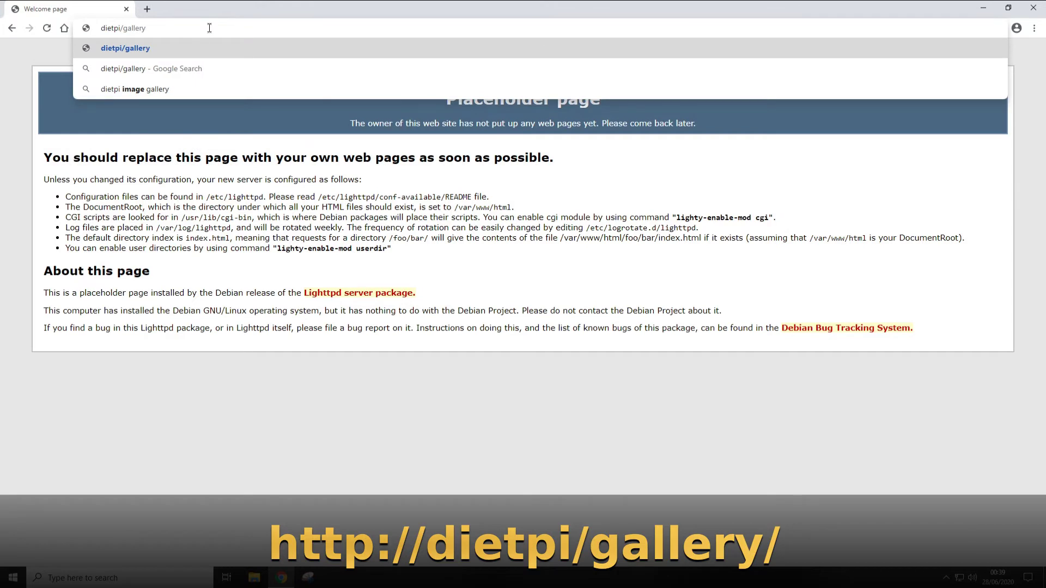
key("Return")
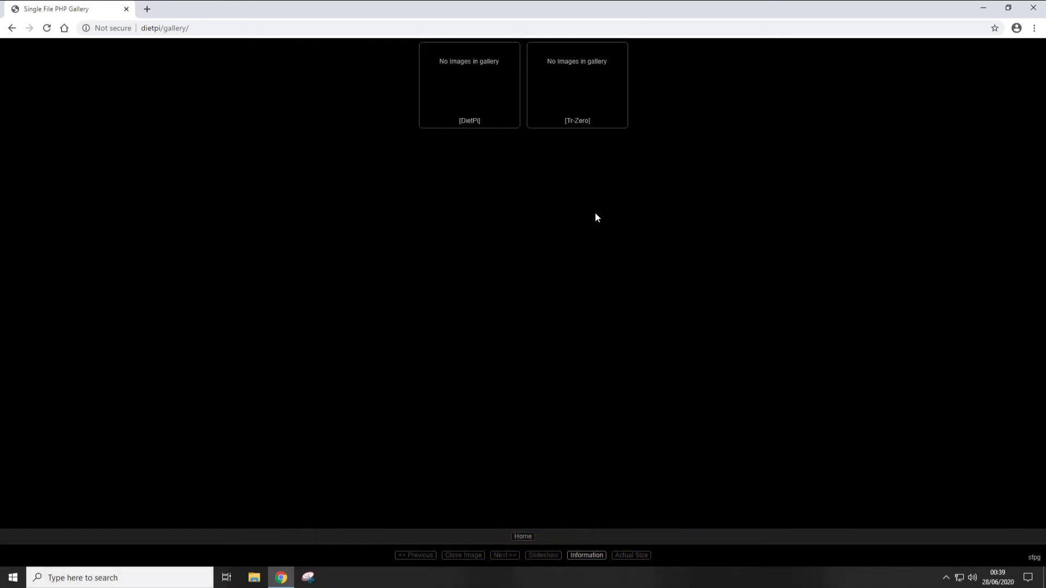
left_click_drag(224, 28, 173, 116)
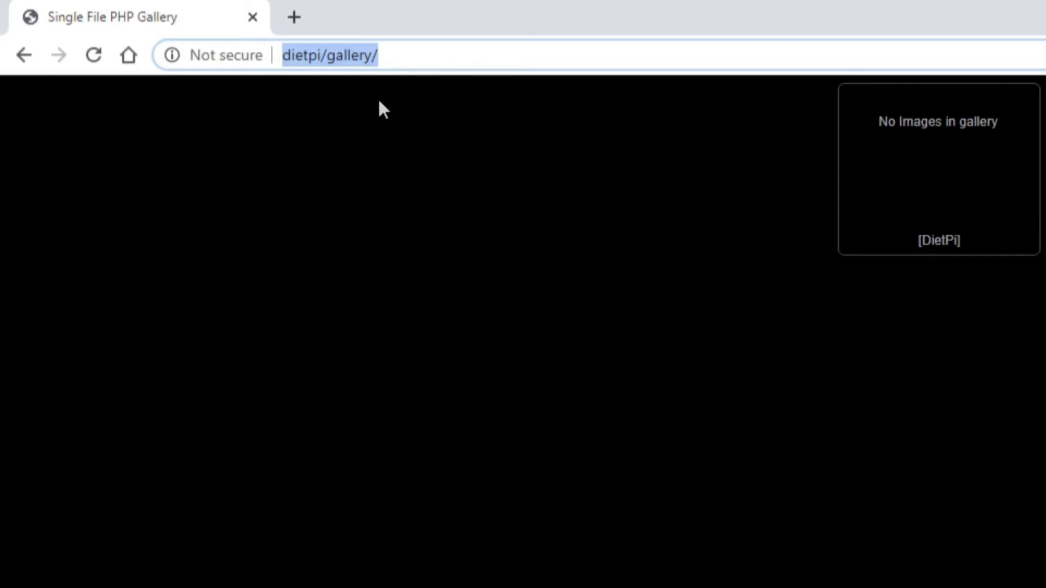
left_click(293, 18)
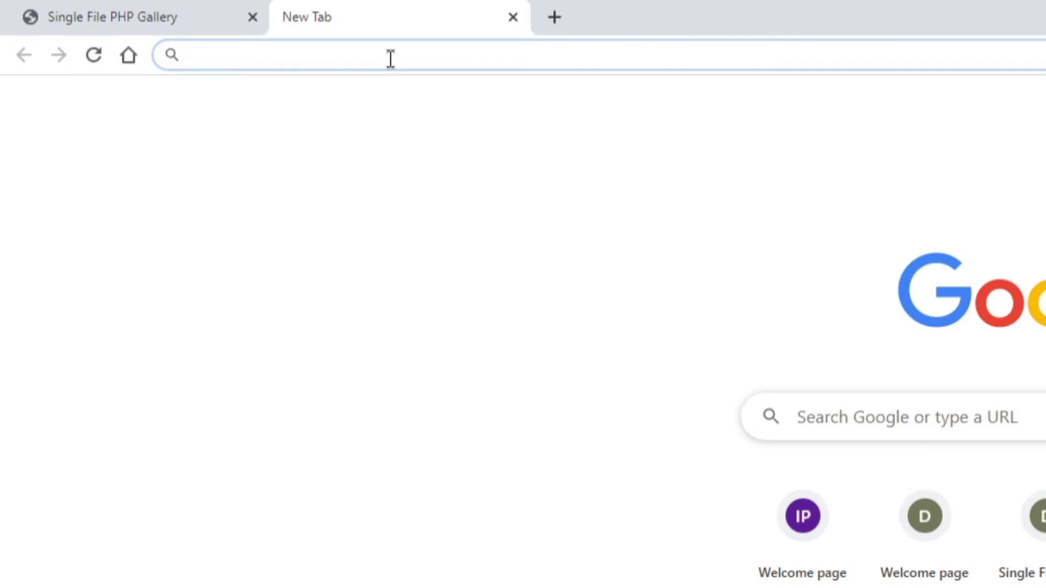
- On dietpi.com/dietpi-software, view Image Gallery under Social and read its usage instructions
type("diet")
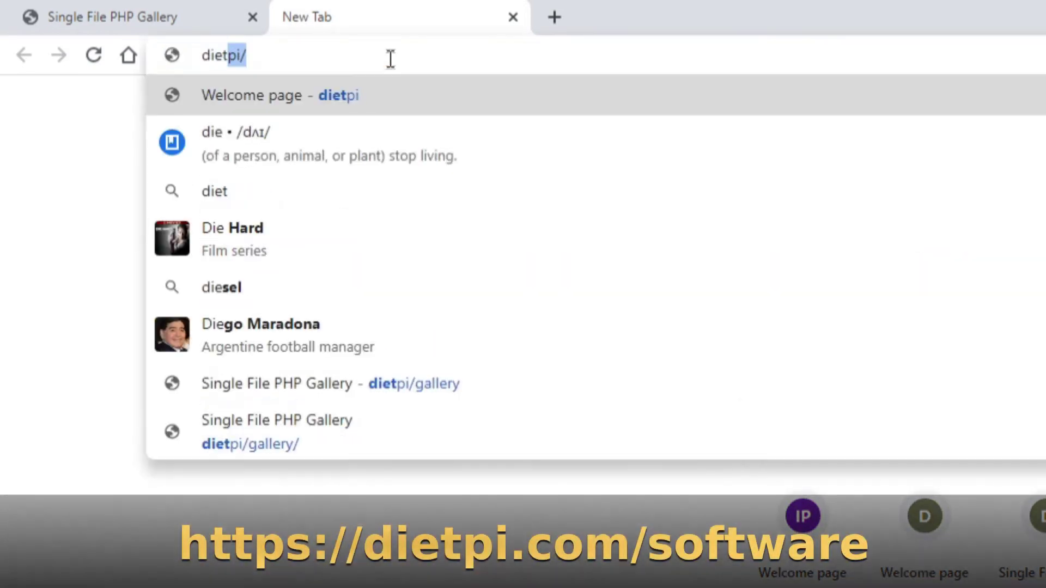
type("pi.com")
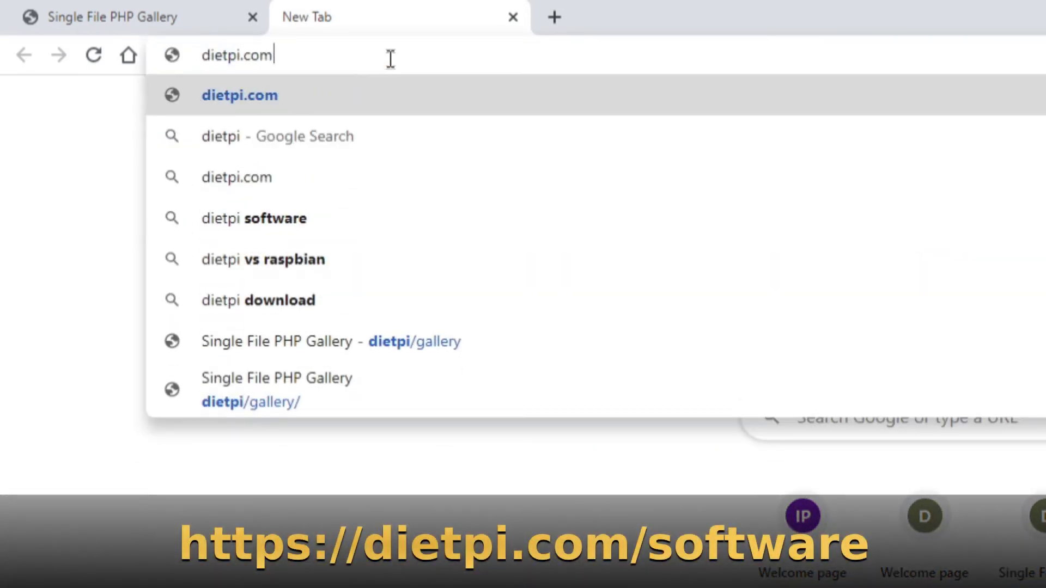
type("/dietpi-softwa")
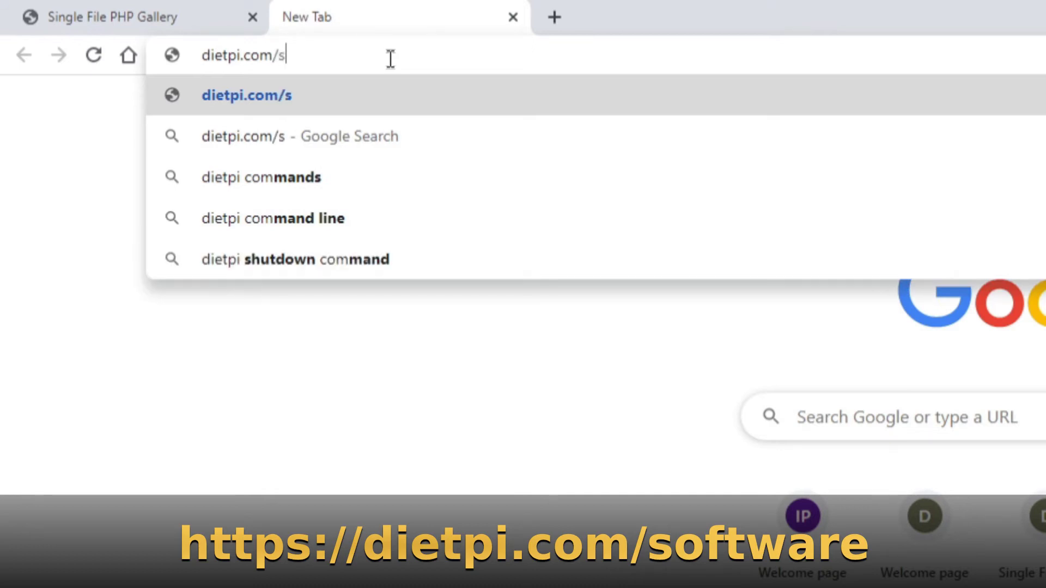
type("re")
key("Return")
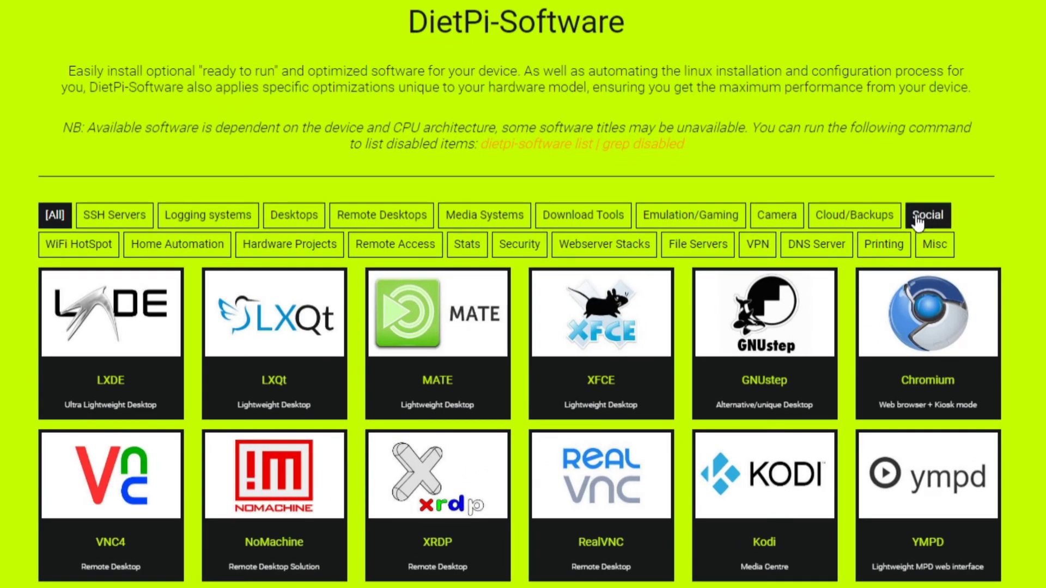
left_click(918, 218)
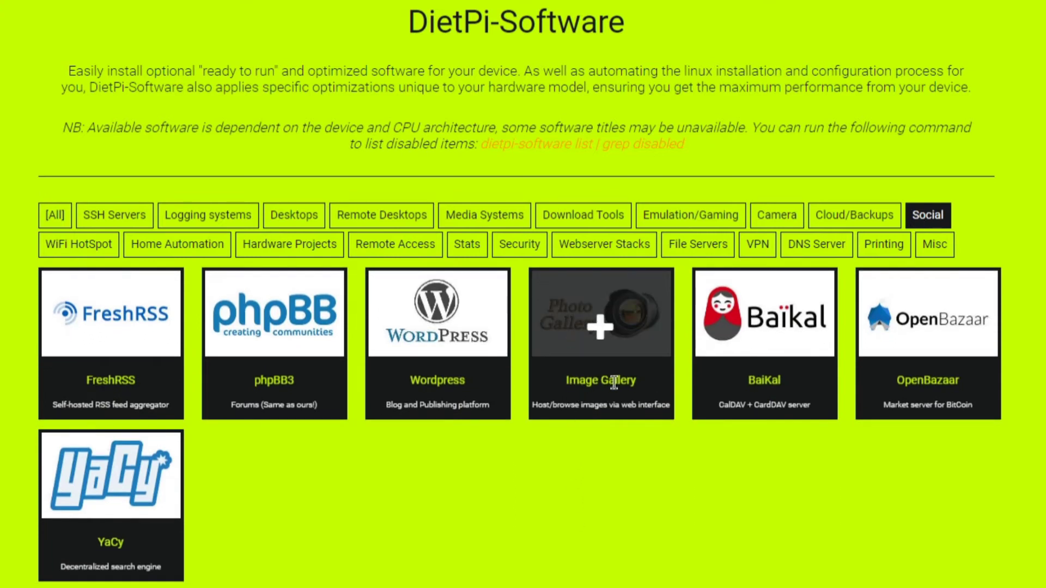
left_click(600, 328)
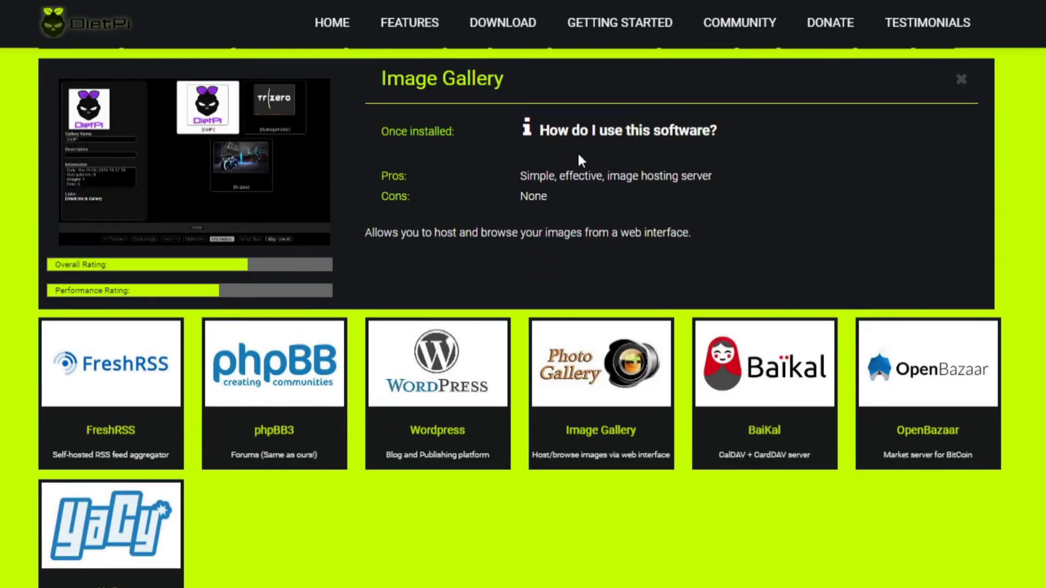
left_click(614, 130)
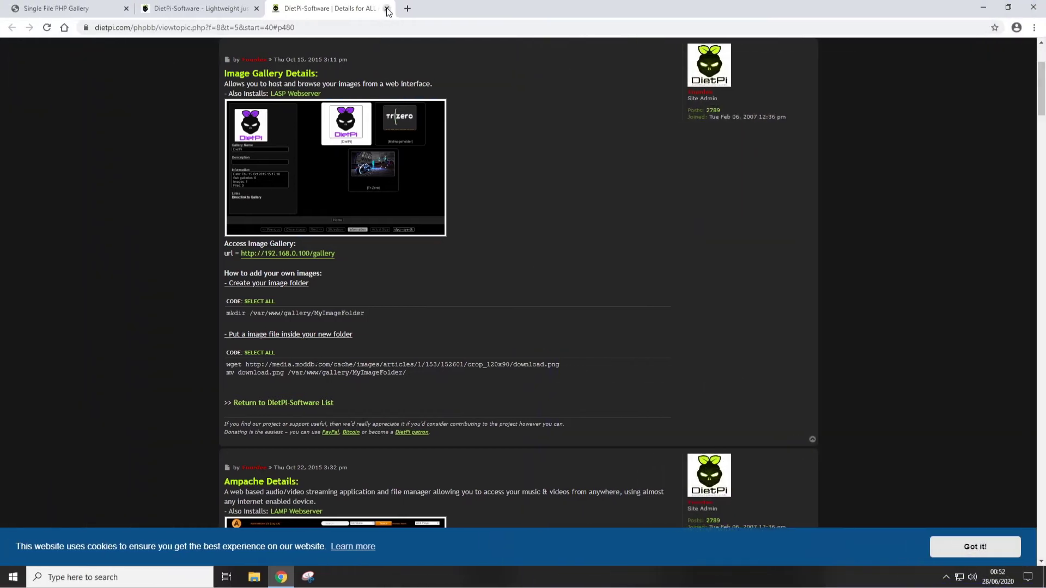
left_click(387, 9)
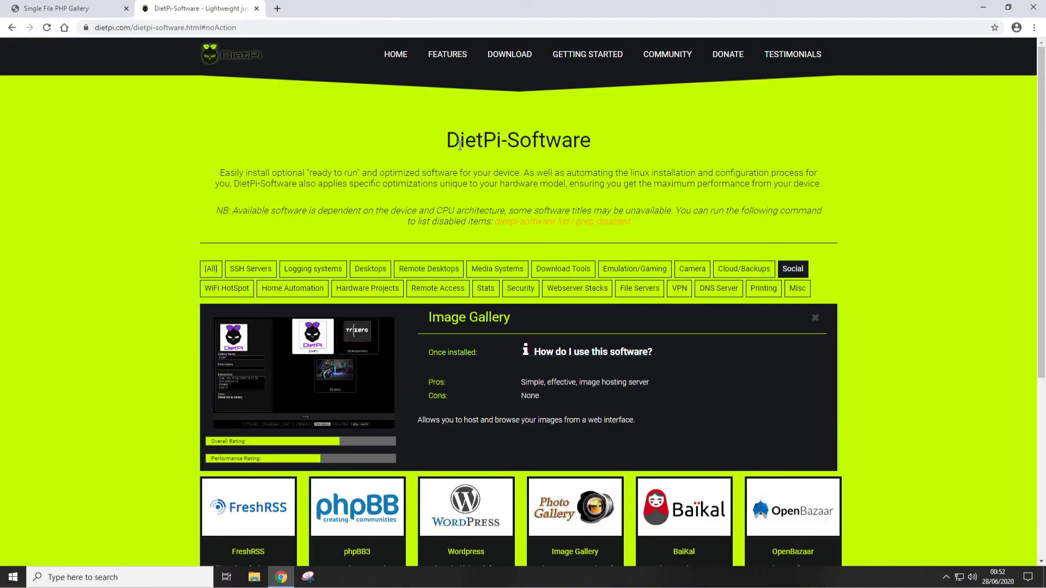
left_click(210, 269)
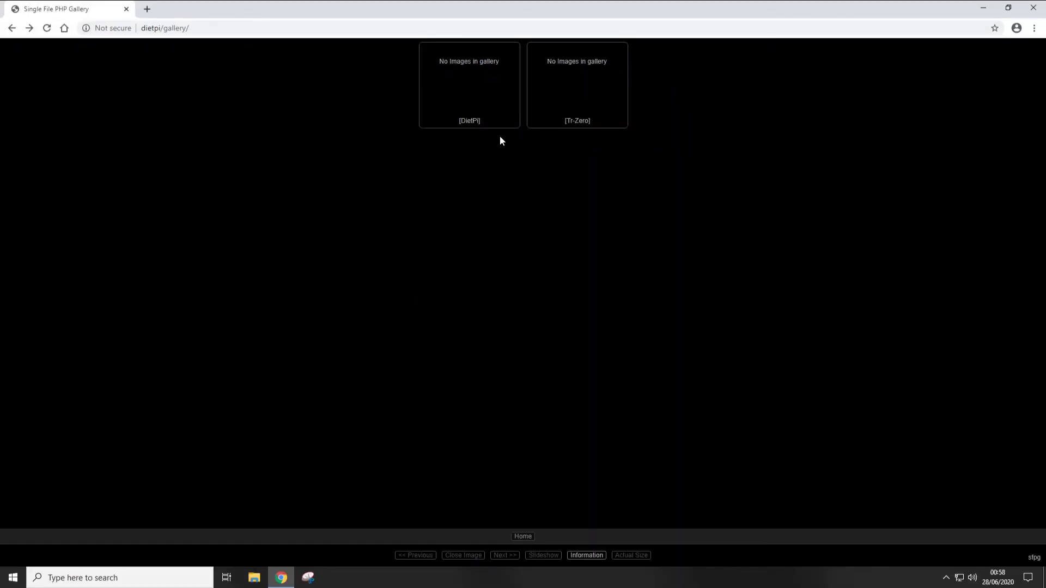
- Browse the DietPi and Tr-Zero albums, returning to the gallery's top level each time
left_click(483, 124)
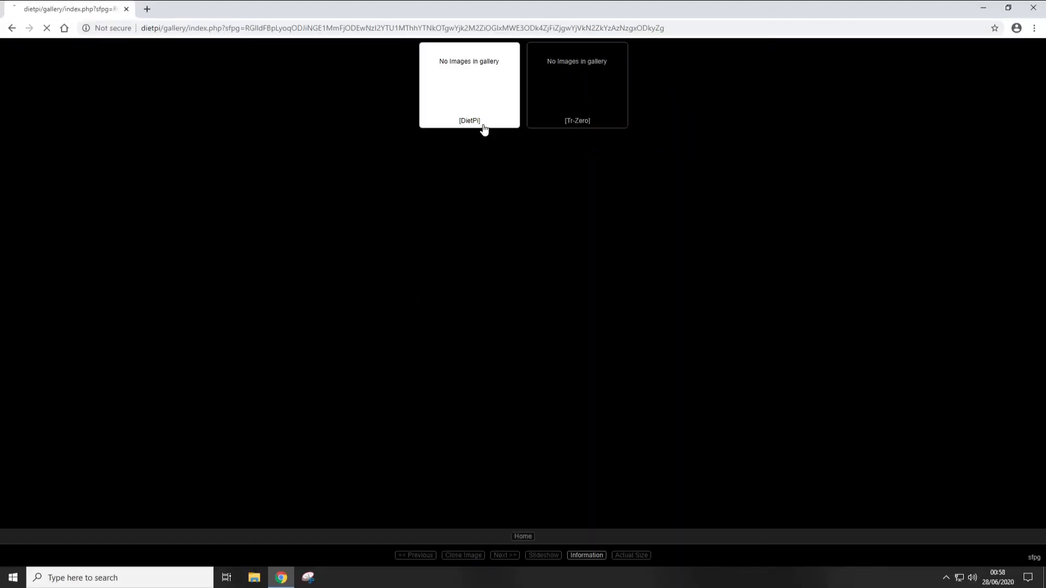
left_click(11, 29)
left_click(553, 109)
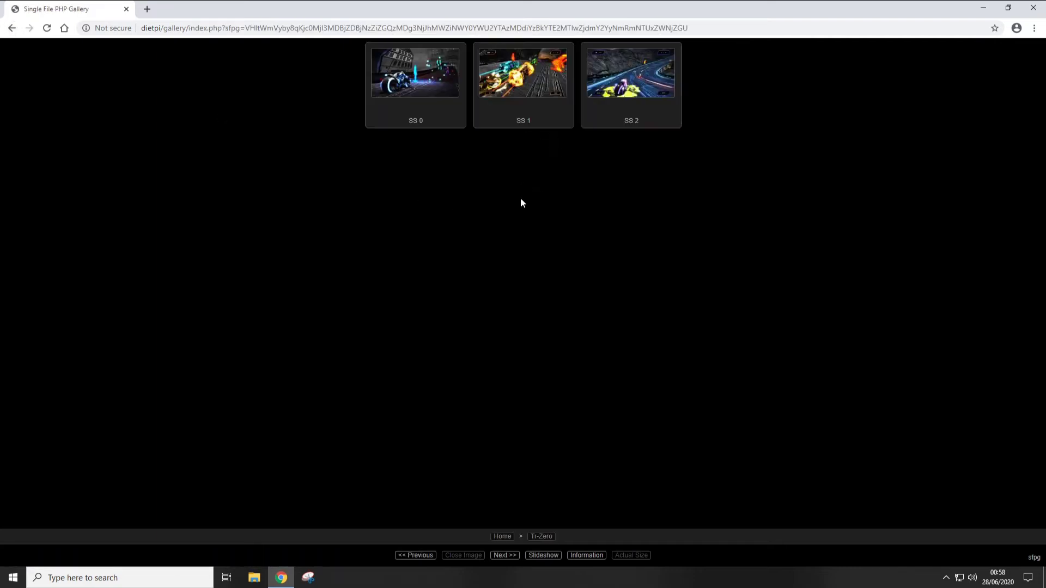
left_click(11, 27)
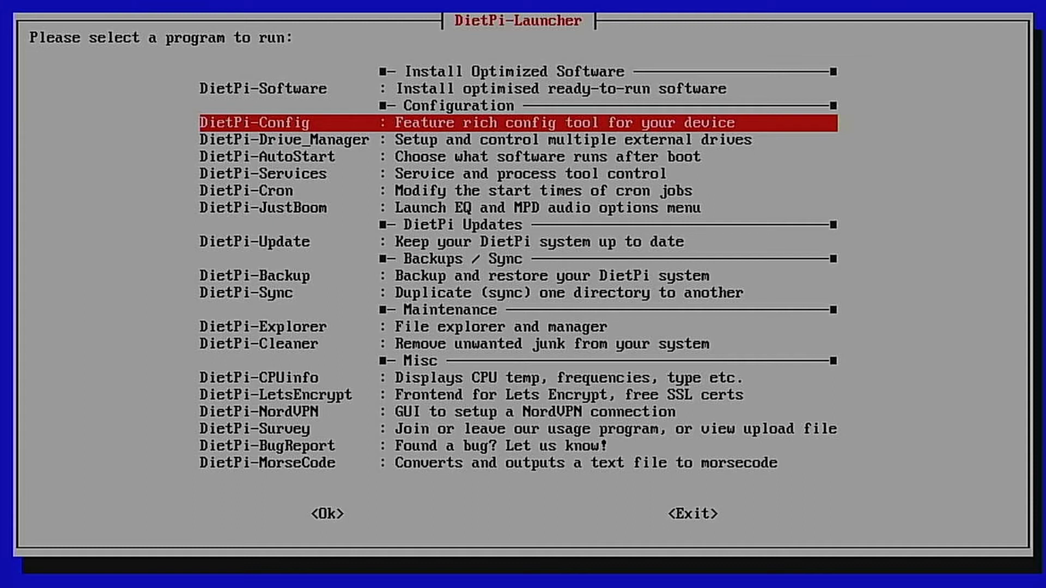
- In DietPi-Software, change the SSH Server choice from Dropbear to OpenSSH and acknowledge the notice
key("Up")
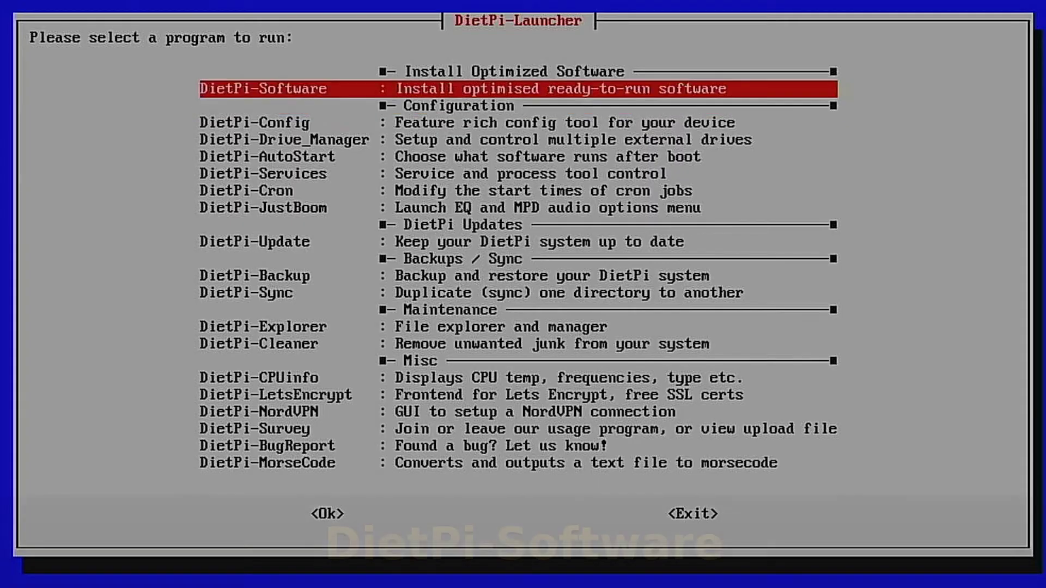
key("Return")
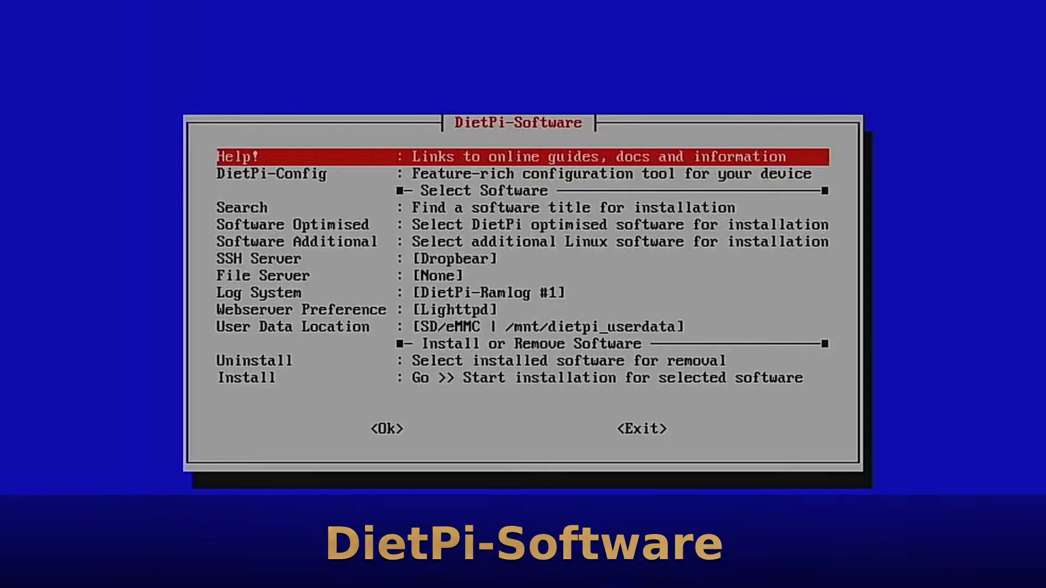
key("Down")
key("Down")
key("Down")
key("Down")
key("Down")
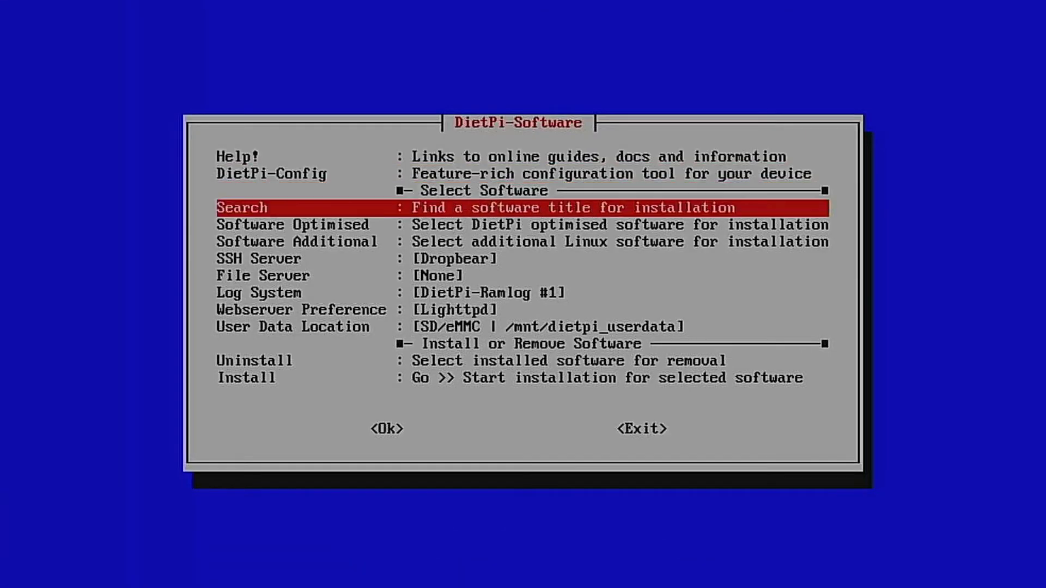
key("Down")
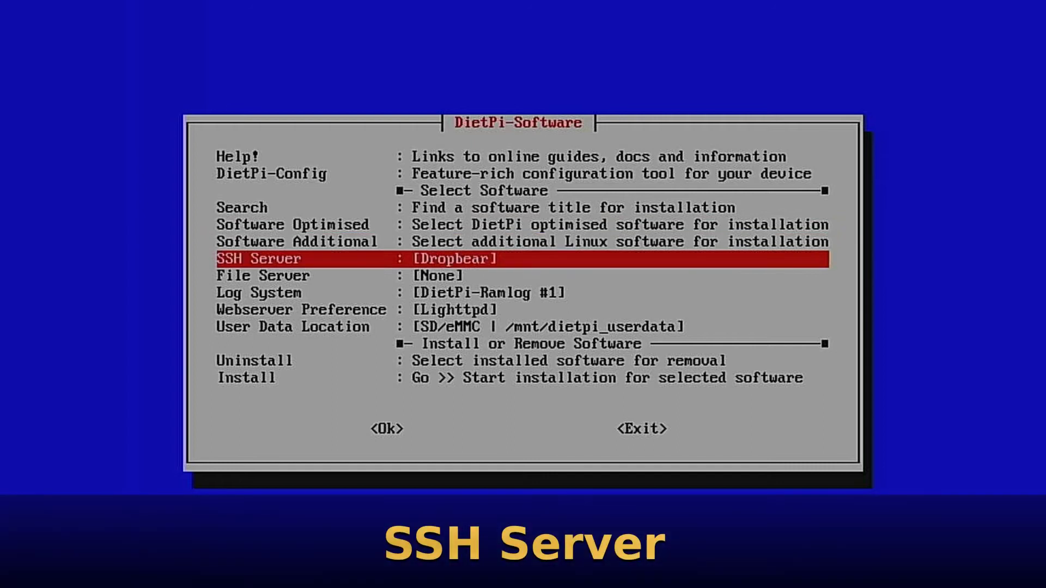
key("Return")
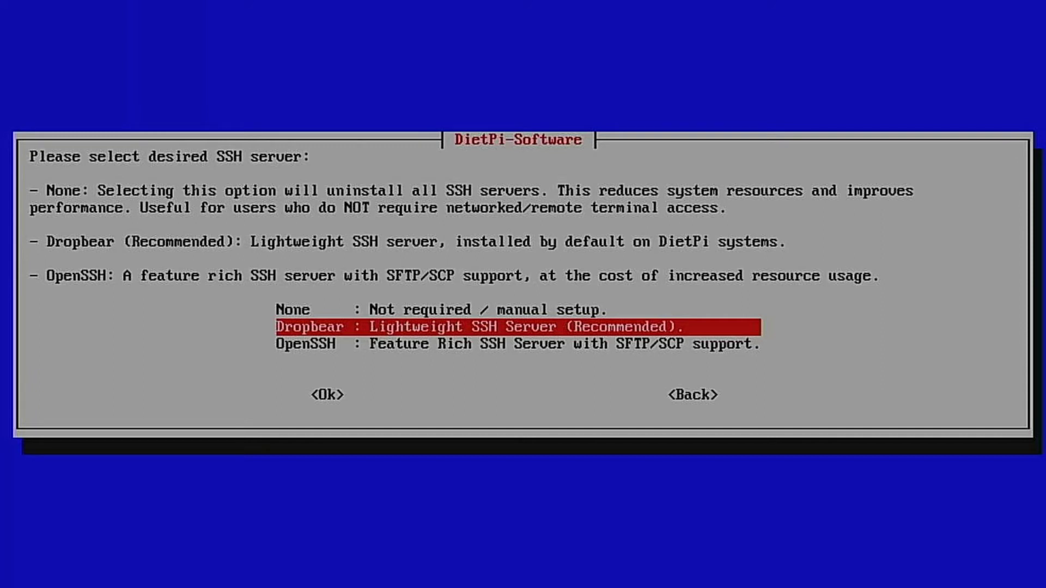
key("Down")
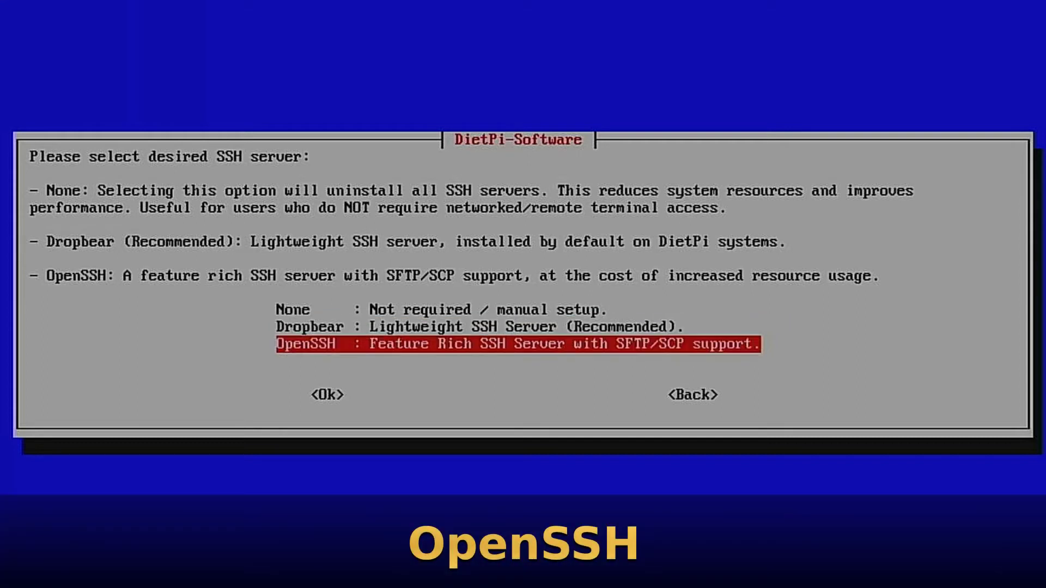
key("Return")
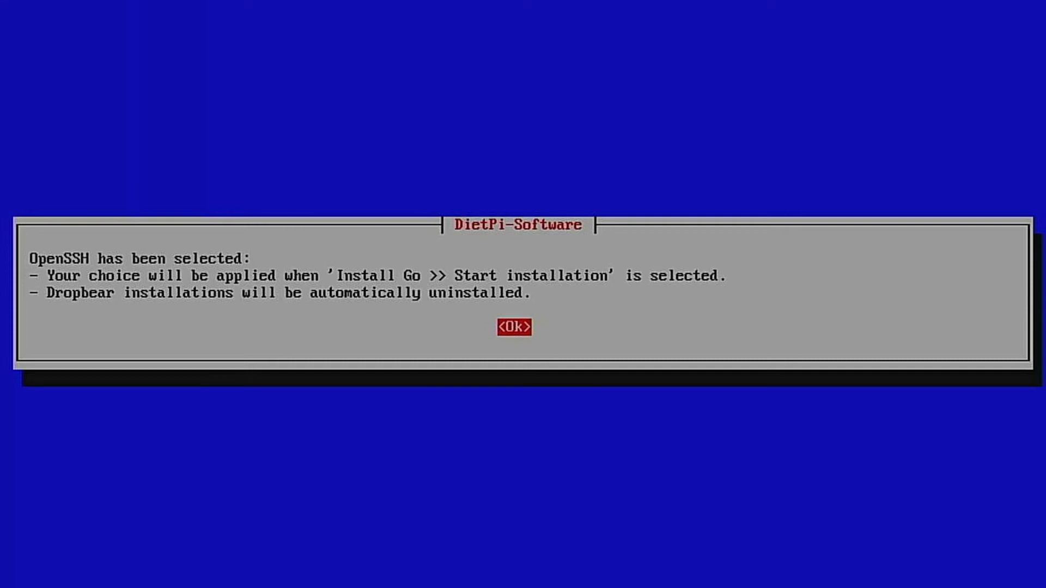
key("Return")
key("Down")
key("Down")
key("Down")
key("Down")
key("Down")
key("Down")
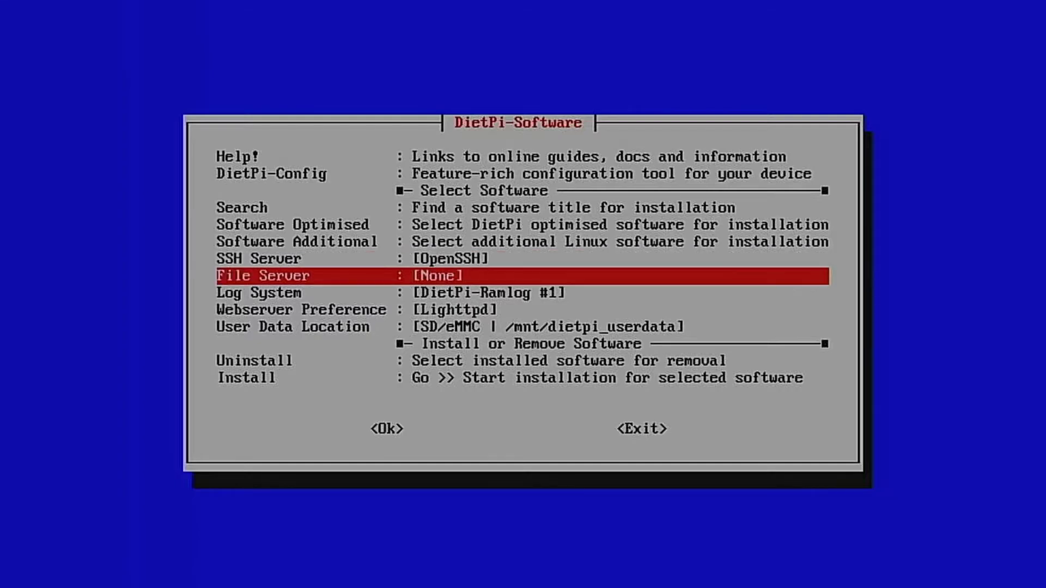
- Choose Install and confirm with Ok to start applying the OpenSSH change
key("Return")
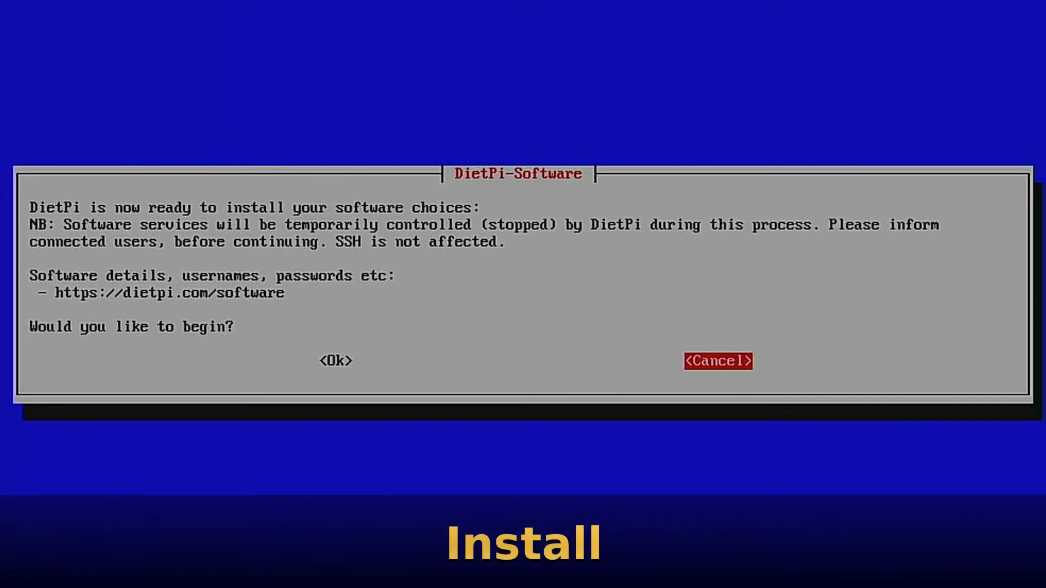
key("Left")
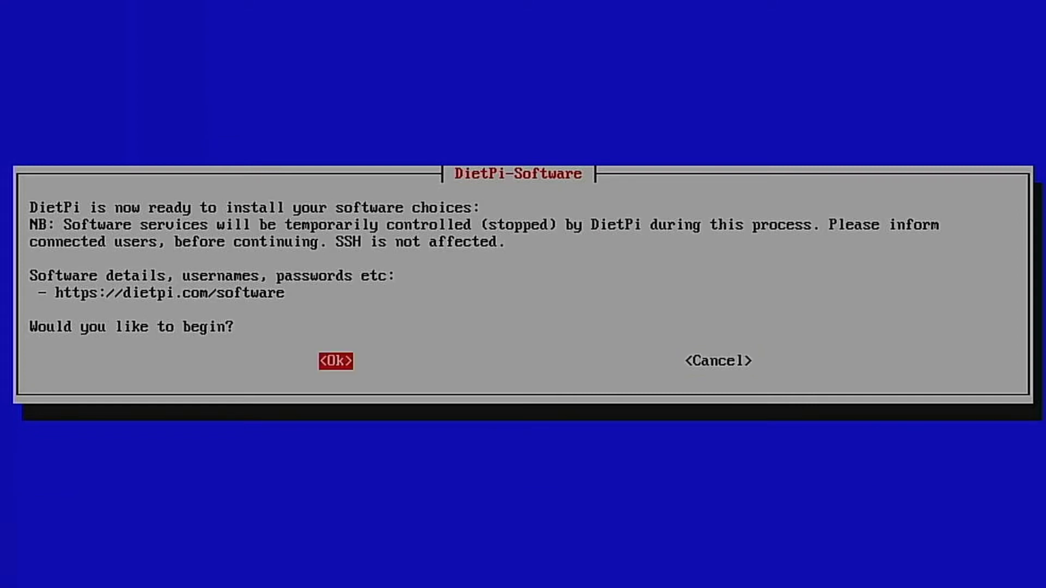
key("Return")
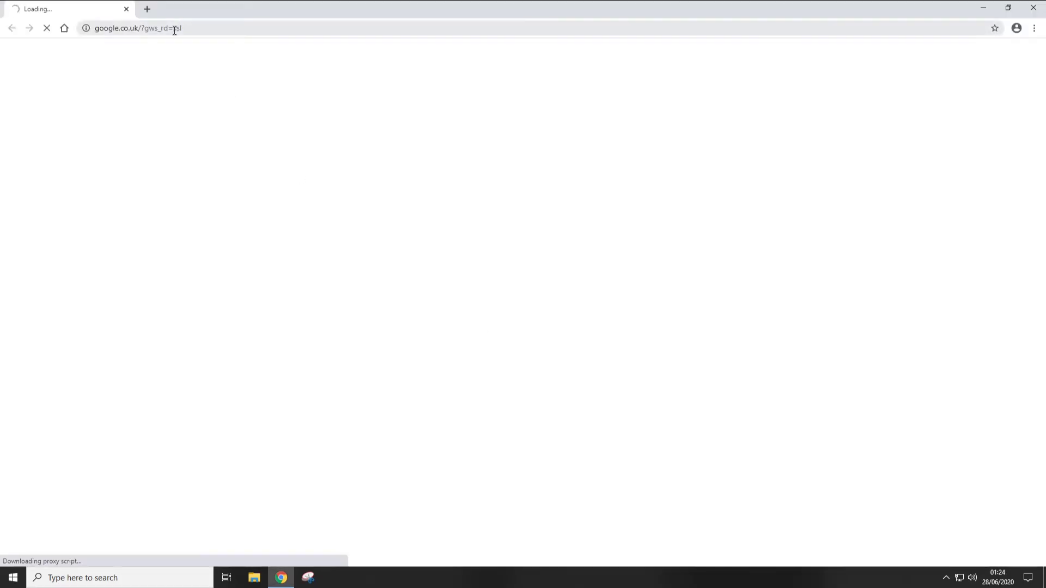
- Search Google for 'filezilla' and open the official filezilla-project.org site
left_click(177, 28)
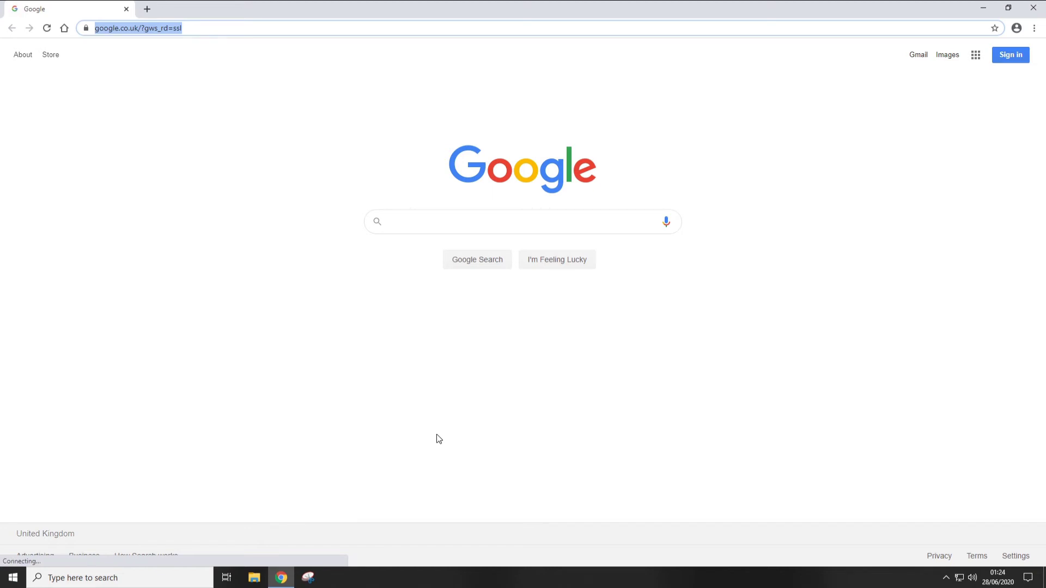
type("filezilla")
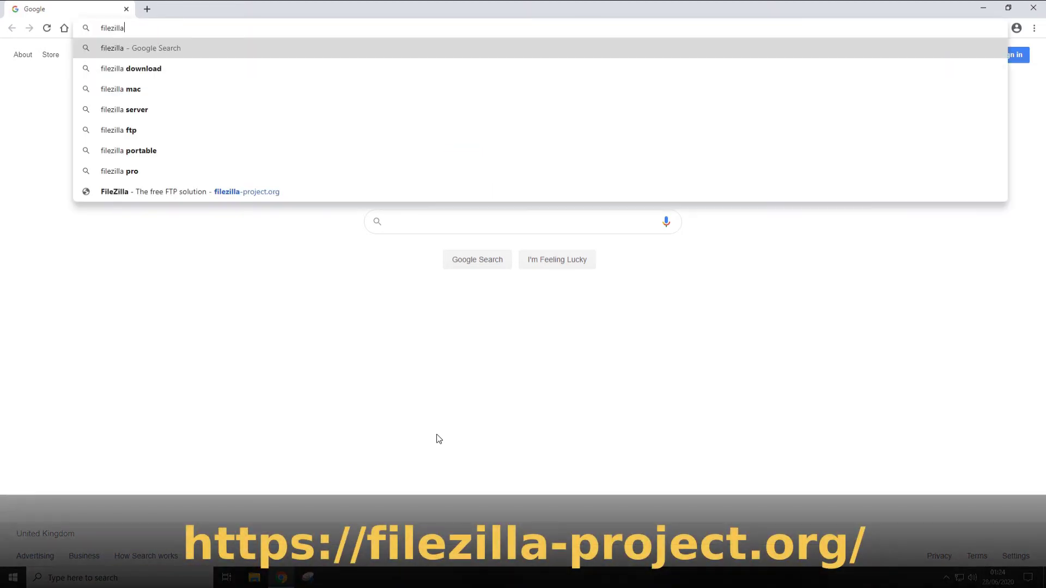
key("Return")
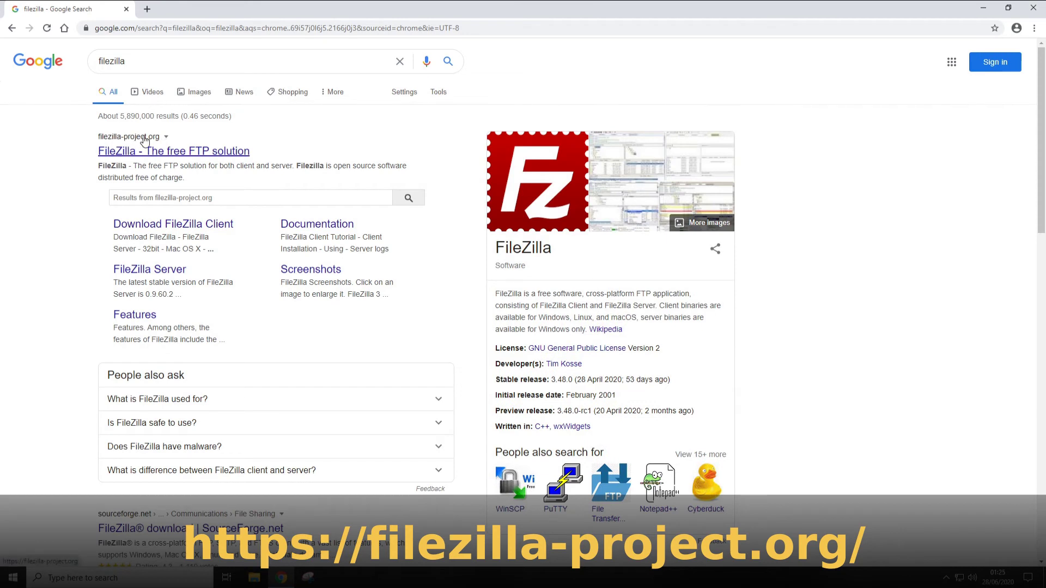
left_click(175, 171)
left_click(166, 153)
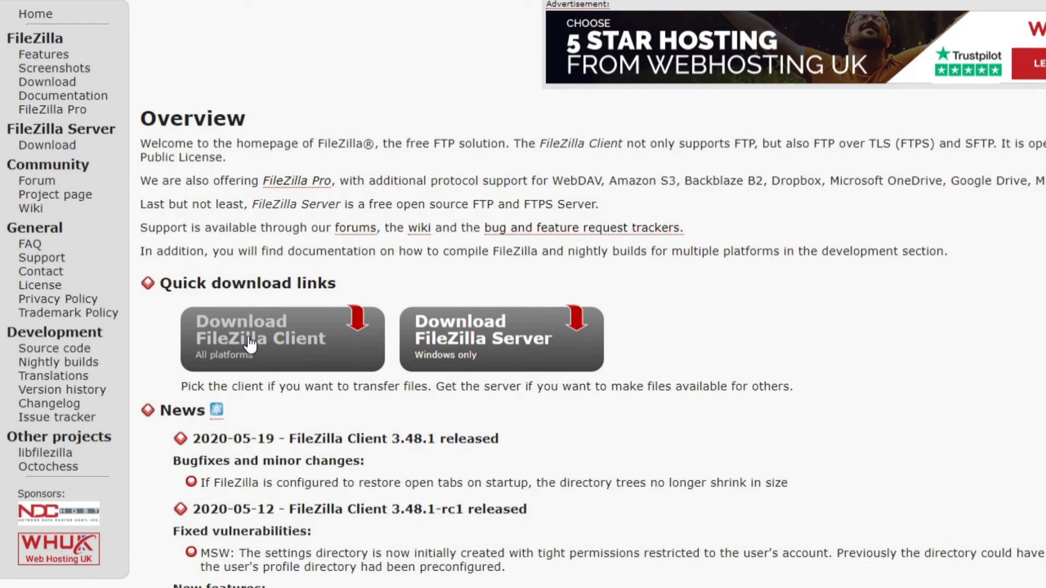
- Save the free FileZilla Client 64-bit installer to Downloads and close Chrome
left_click(260, 341)
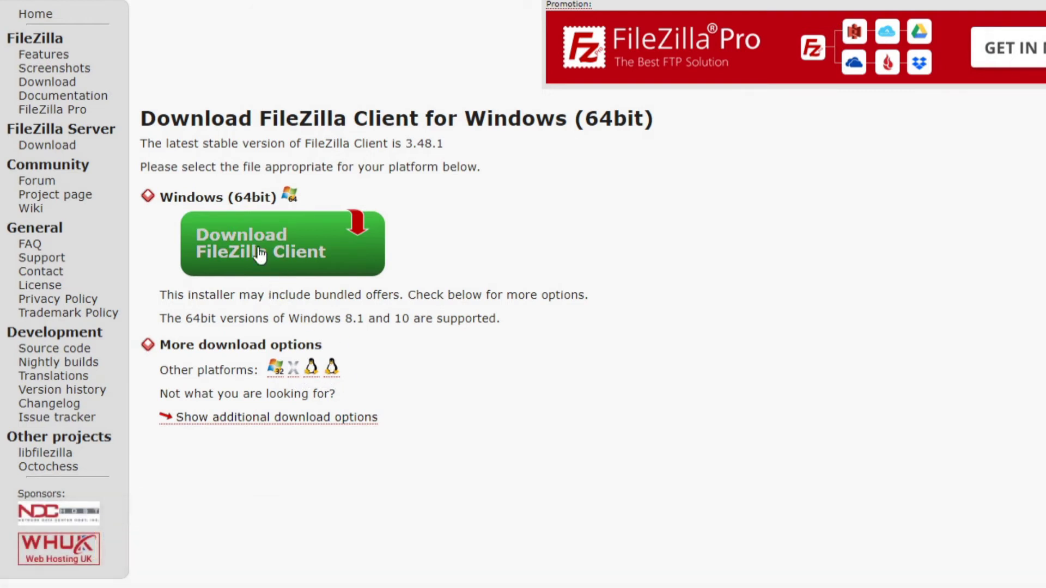
left_click(259, 244)
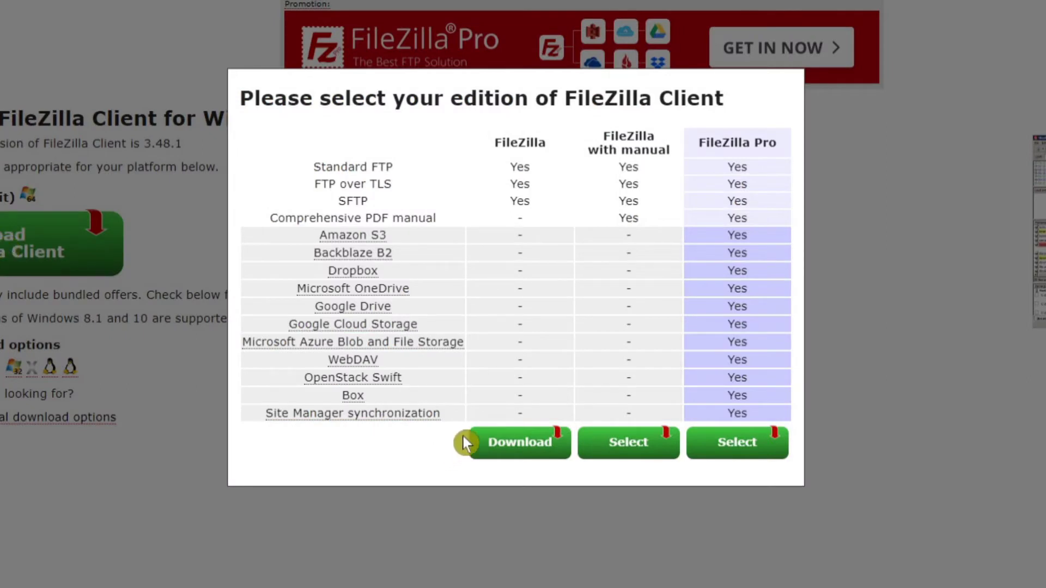
left_click(512, 442)
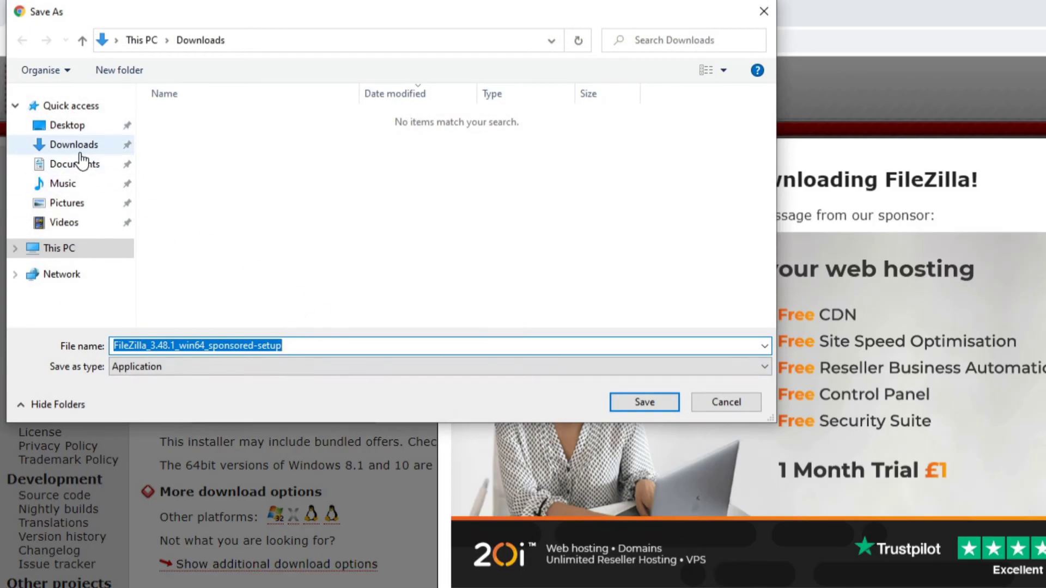
left_click(76, 146)
left_click(648, 404)
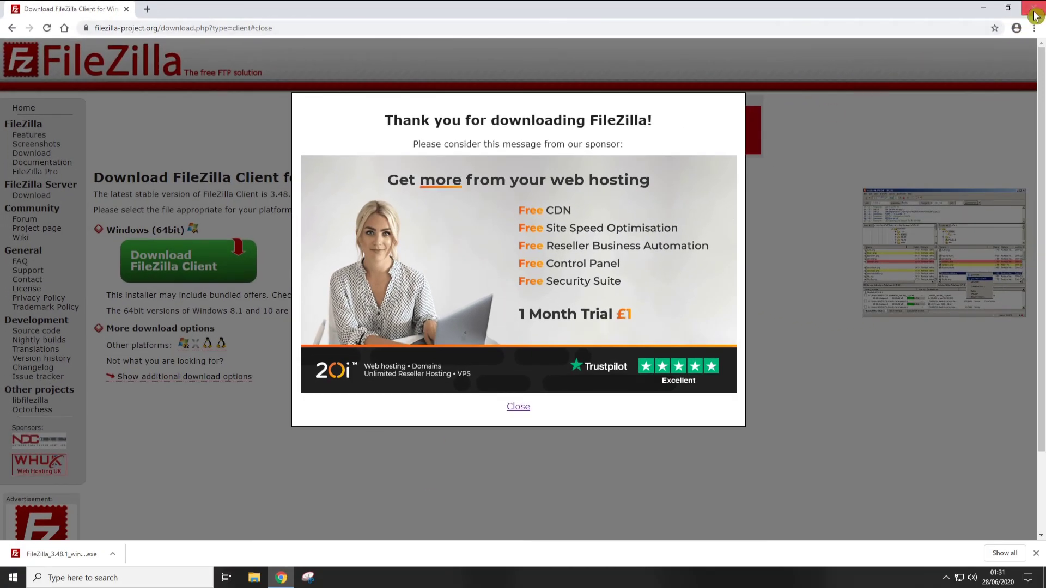
left_click(1033, 7)
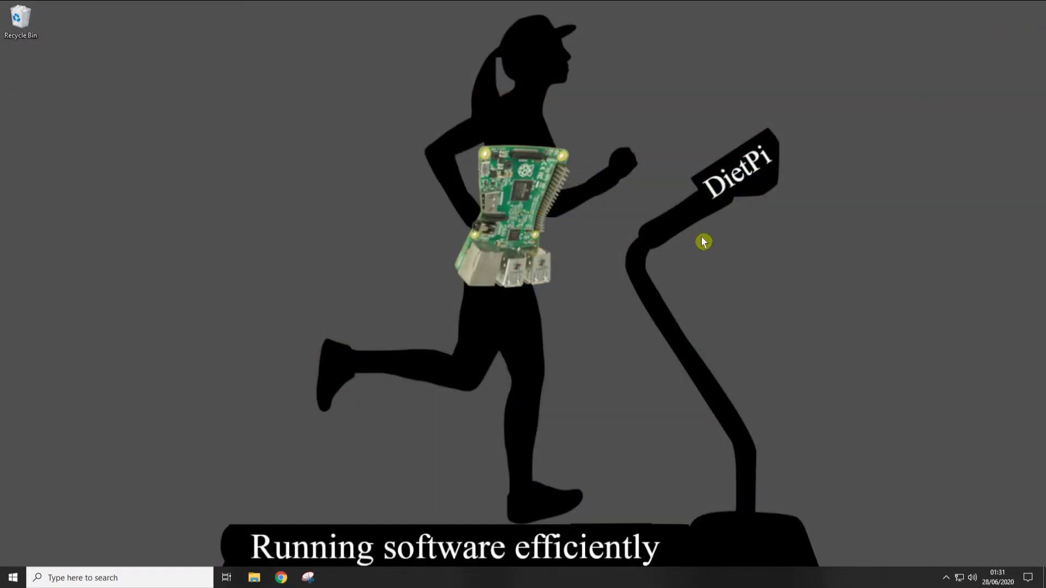
- Run the FileZilla setup file from the Downloads folder and allow it to make changes
left_click(254, 577)
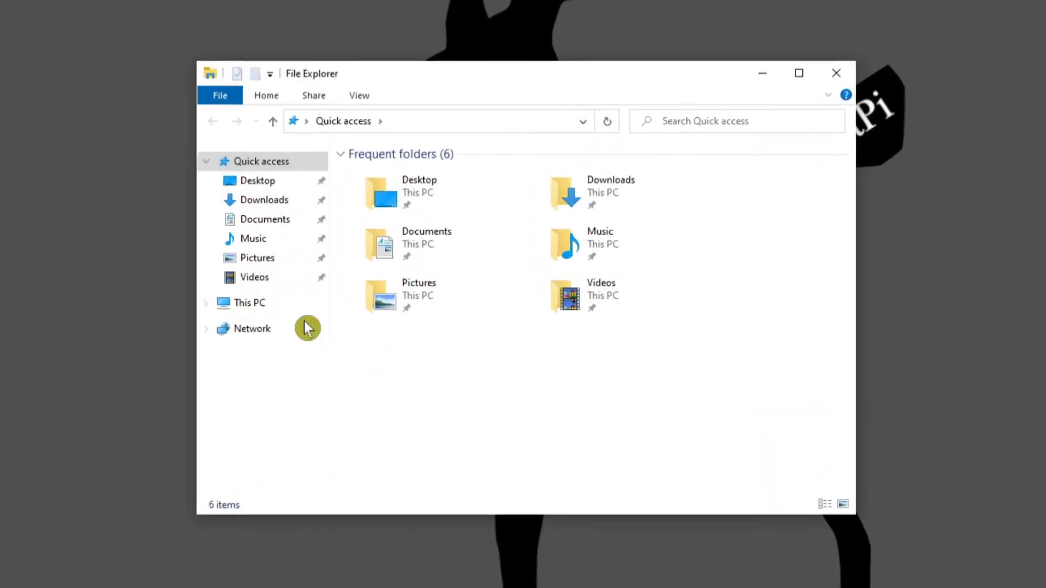
left_click(206, 192)
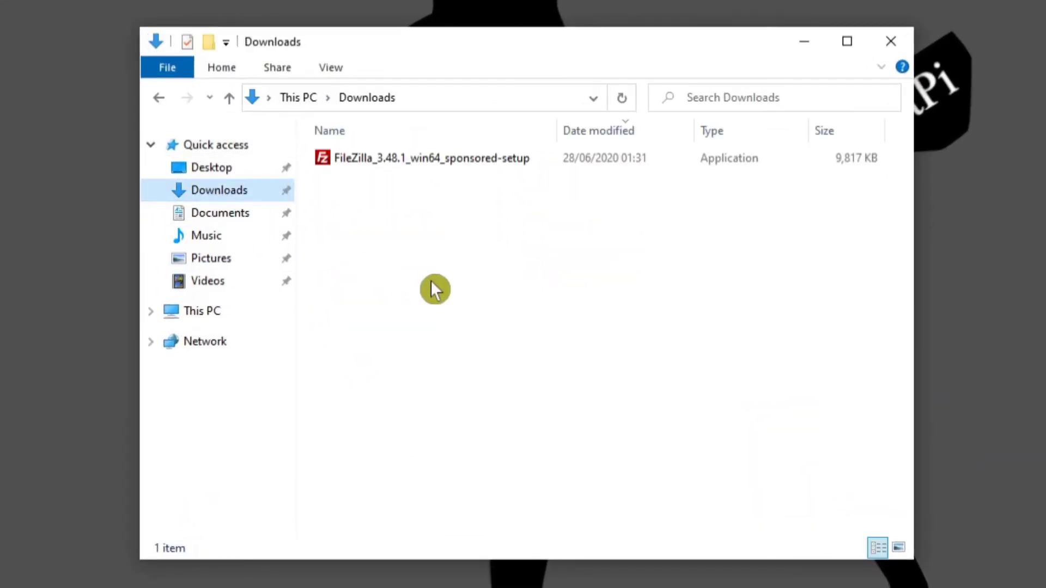
left_click(391, 159)
double_click(391, 159)
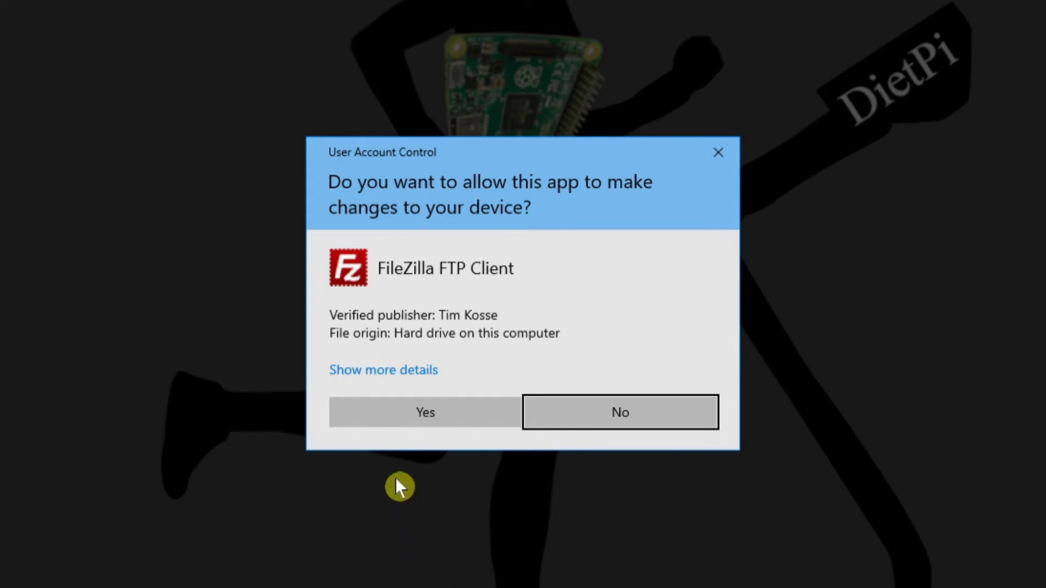
left_click(428, 412)
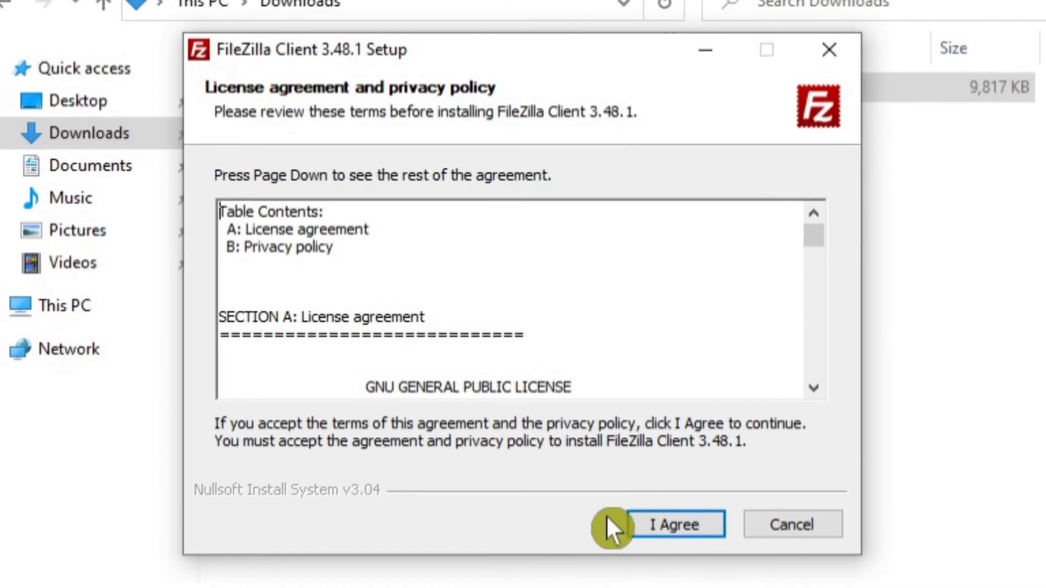
- Install FileZilla 3.48.1 for all users with a desktop icon in default folders, then finish
left_click(635, 477)
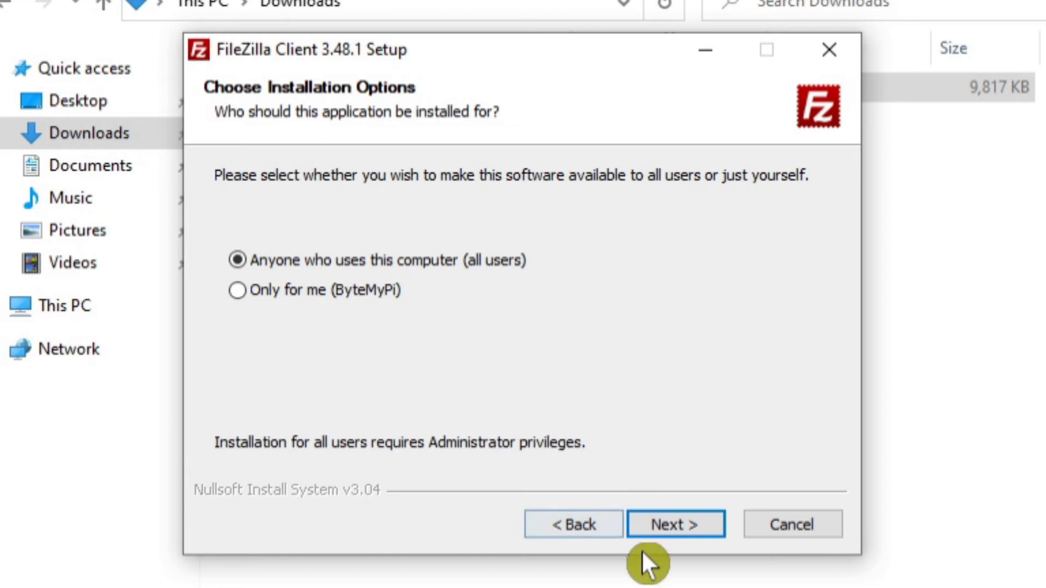
left_click(691, 522)
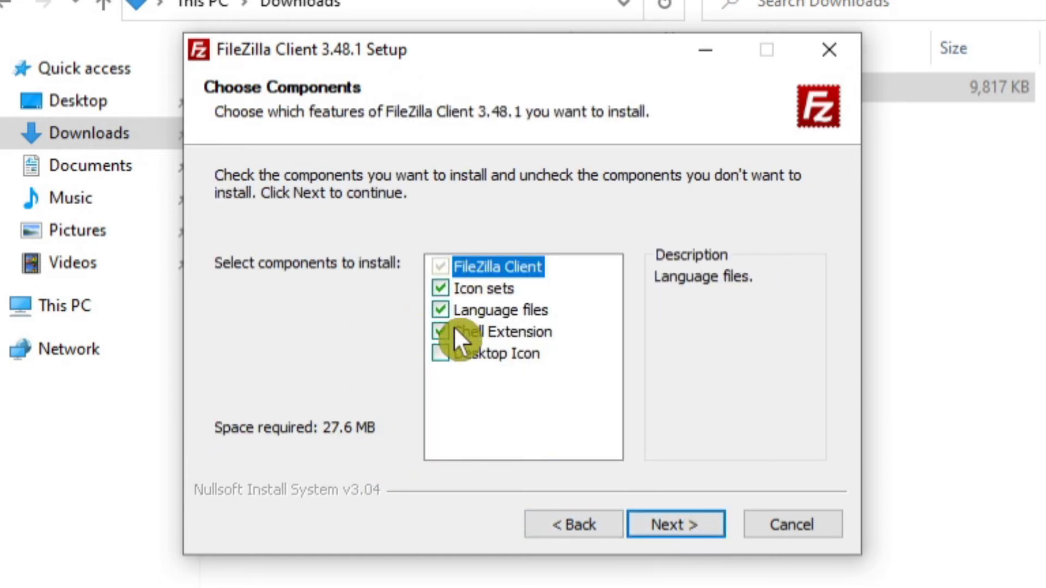
left_click(440, 353)
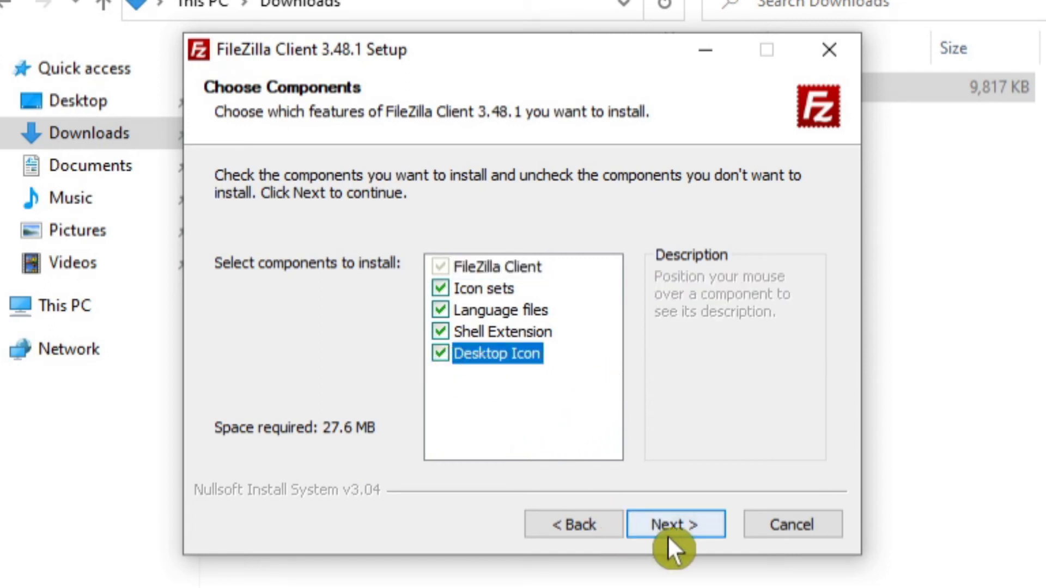
left_click(682, 525)
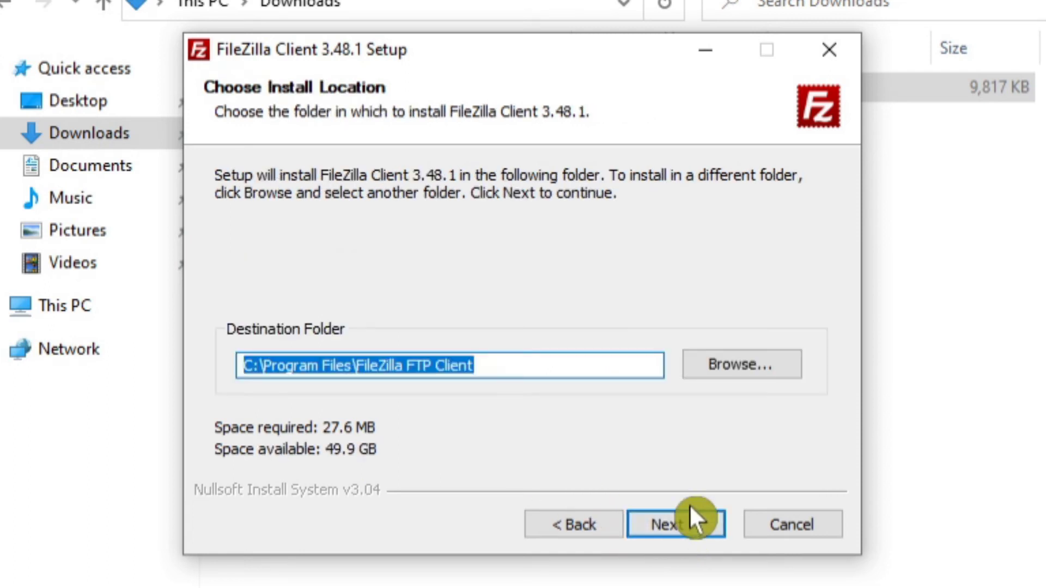
left_click(680, 523)
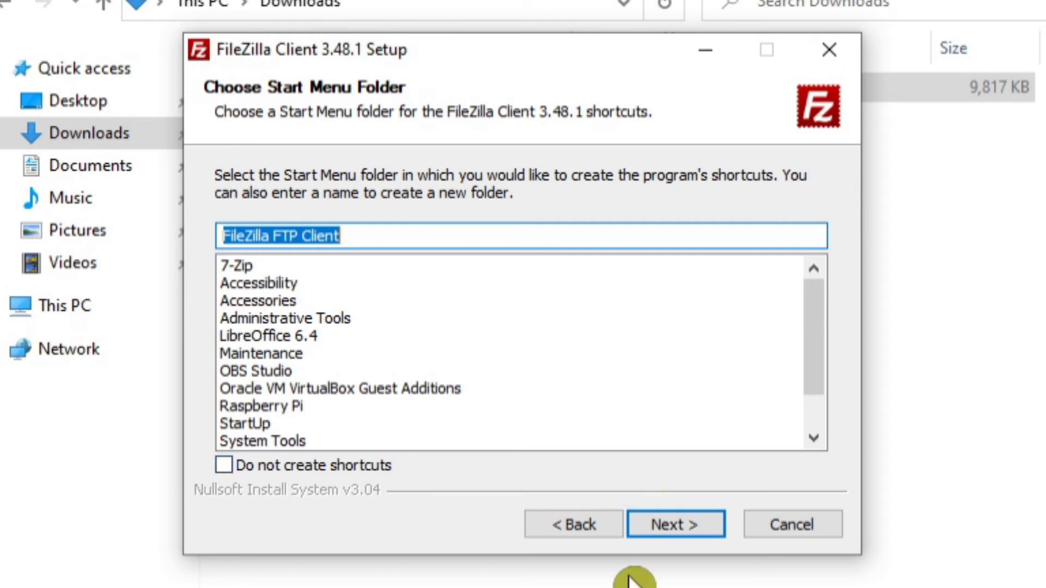
left_click(675, 520)
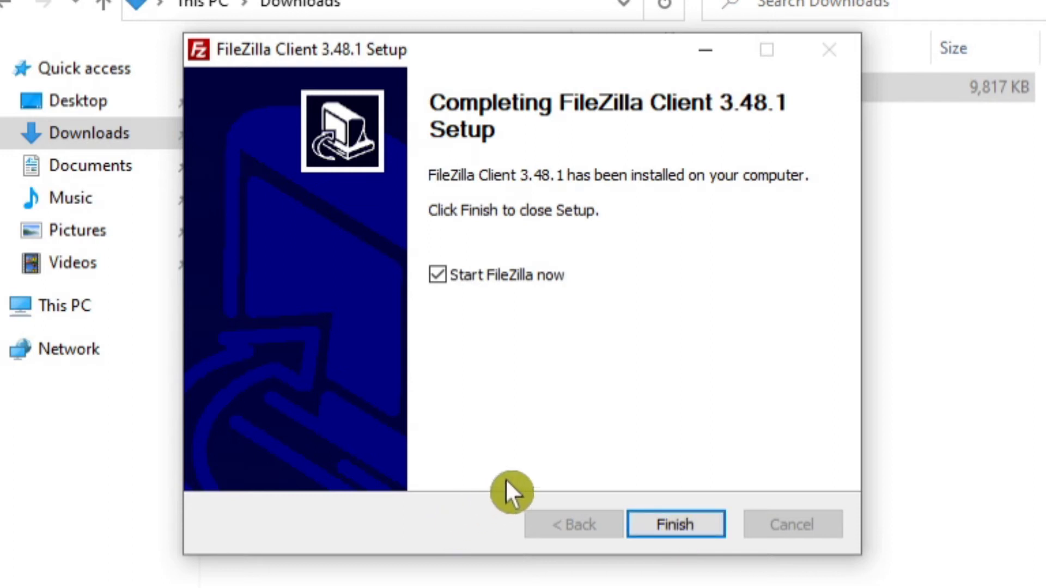
left_click(684, 533)
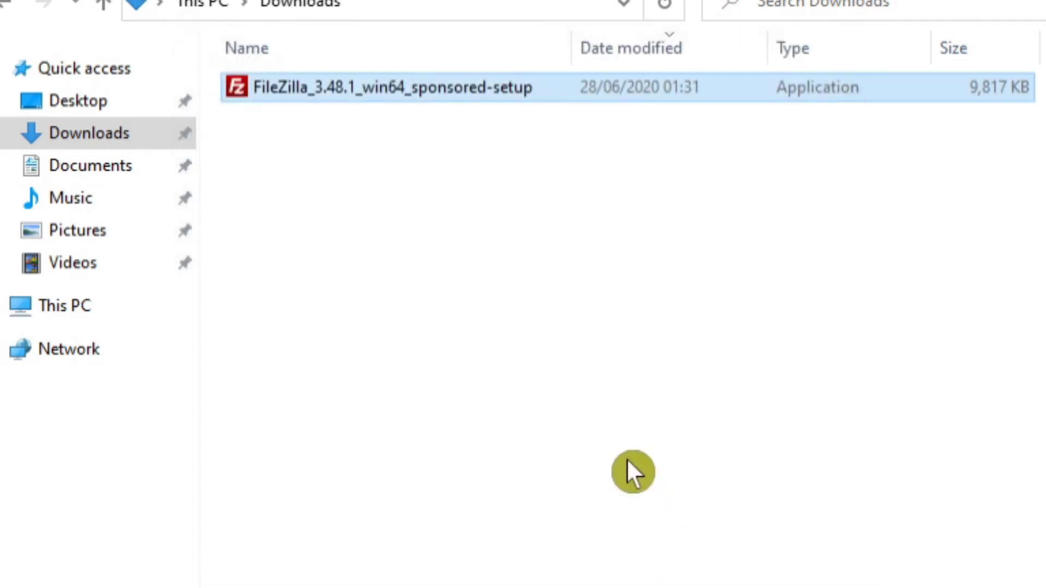
left_click(587, 411)
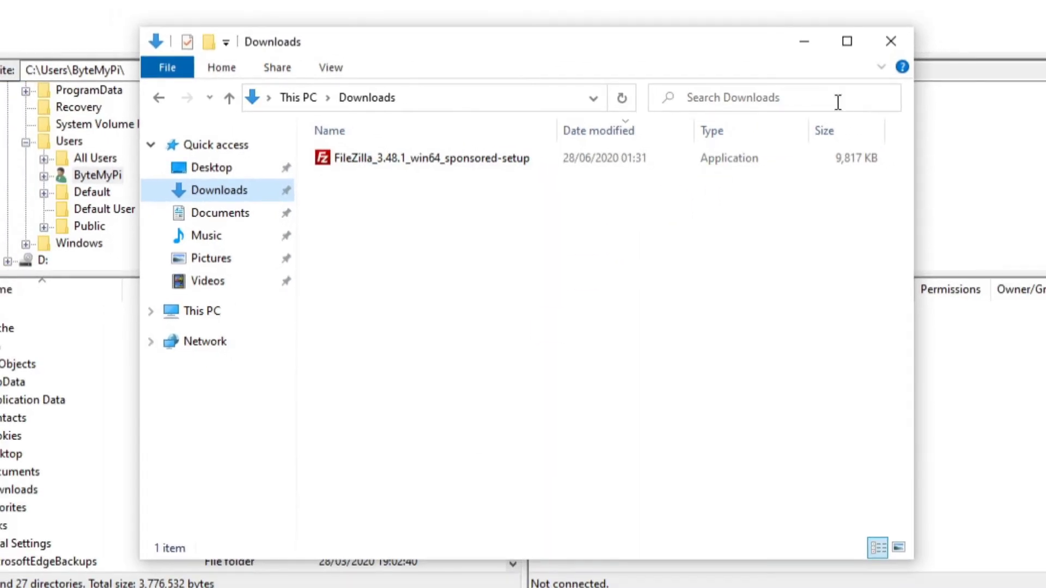
- Close the Downloads window and the Welcome to FileZilla message, then open Site Manager
left_click(891, 43)
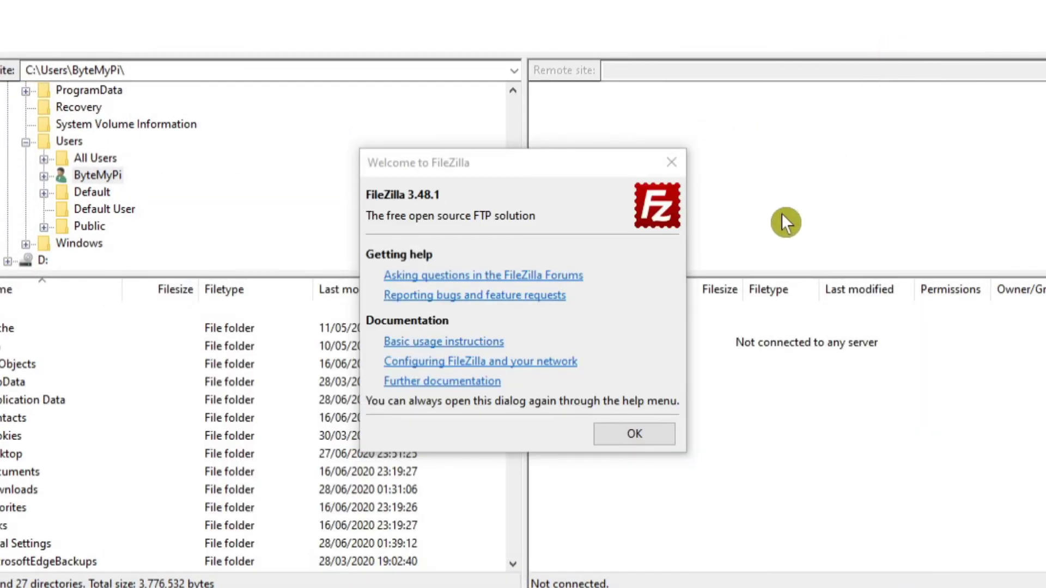
left_click(427, 327)
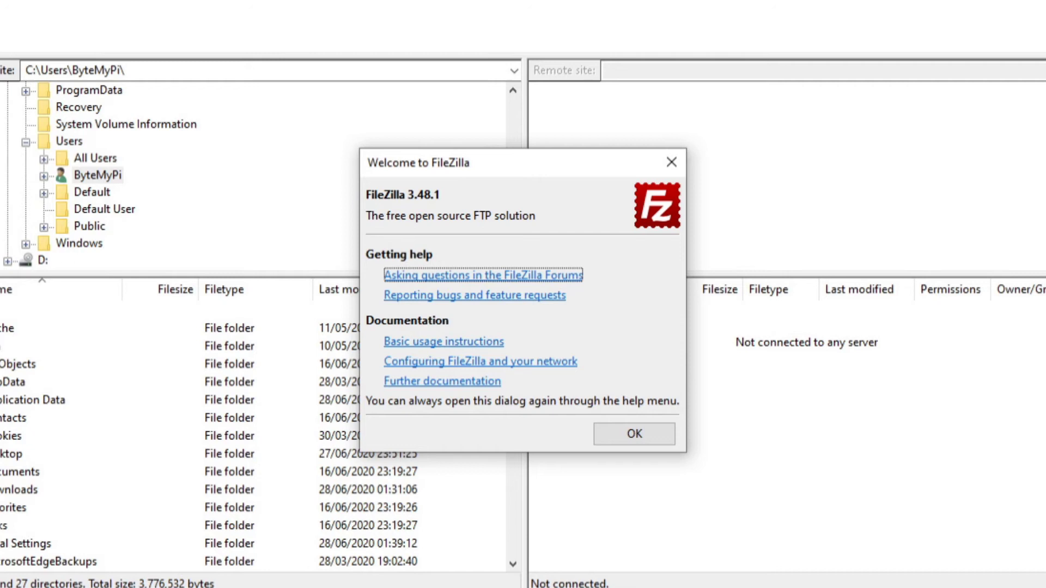
left_click(625, 432)
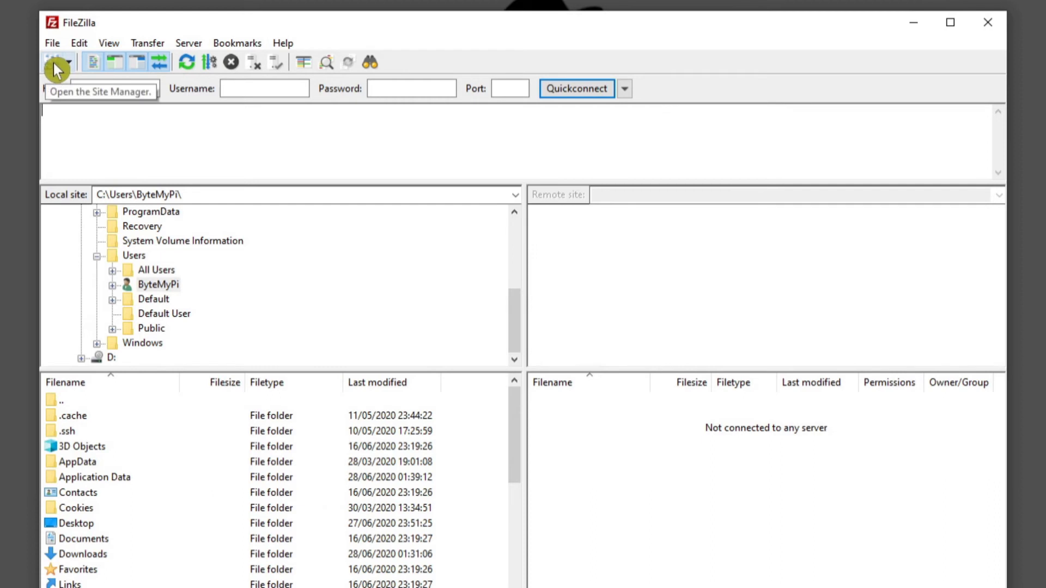
left_click(54, 64)
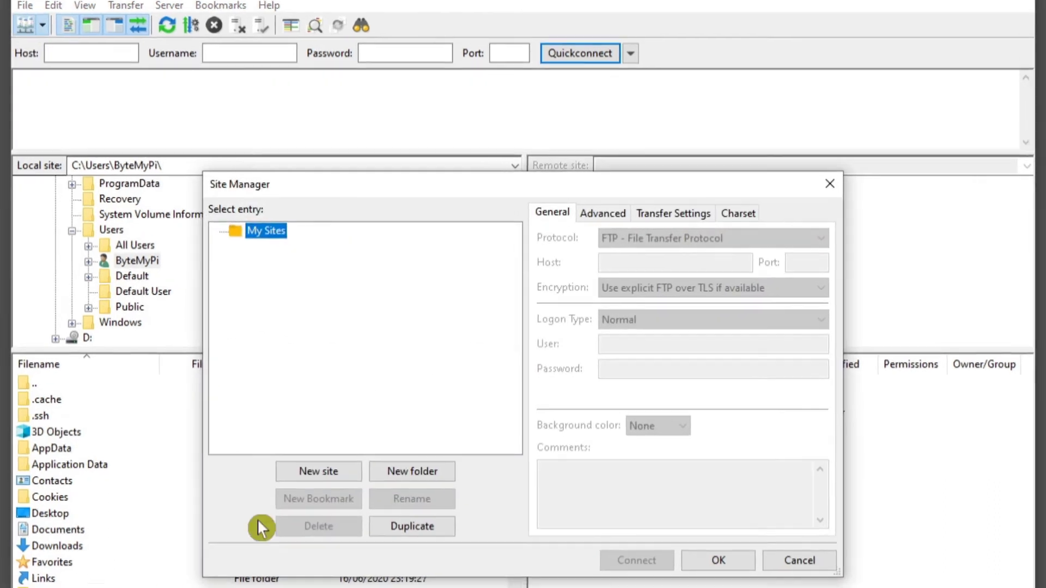
- Create a new site named dietpi using the SFTP protocol
left_click(320, 472)
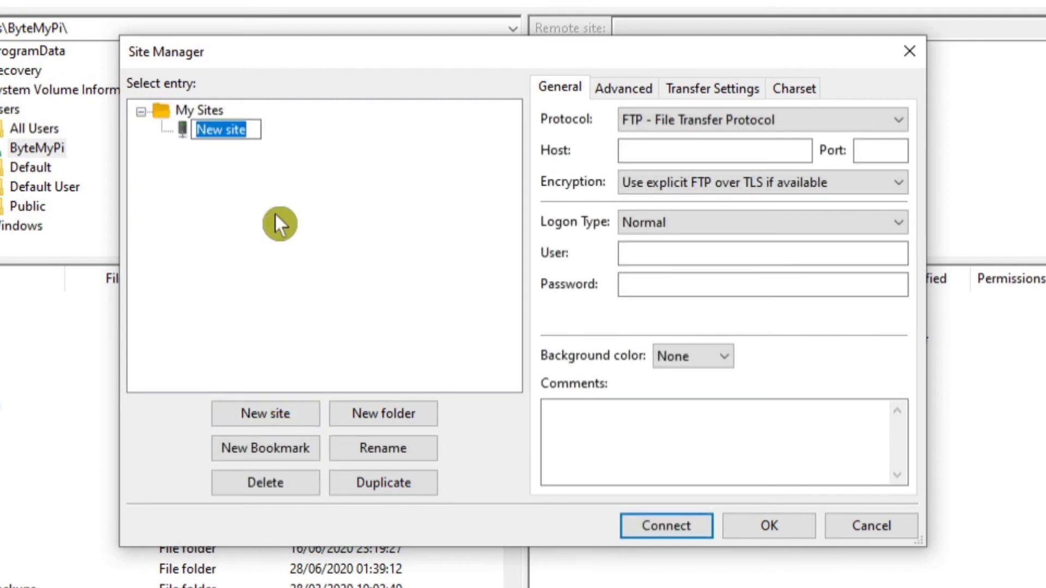
type("dietpi")
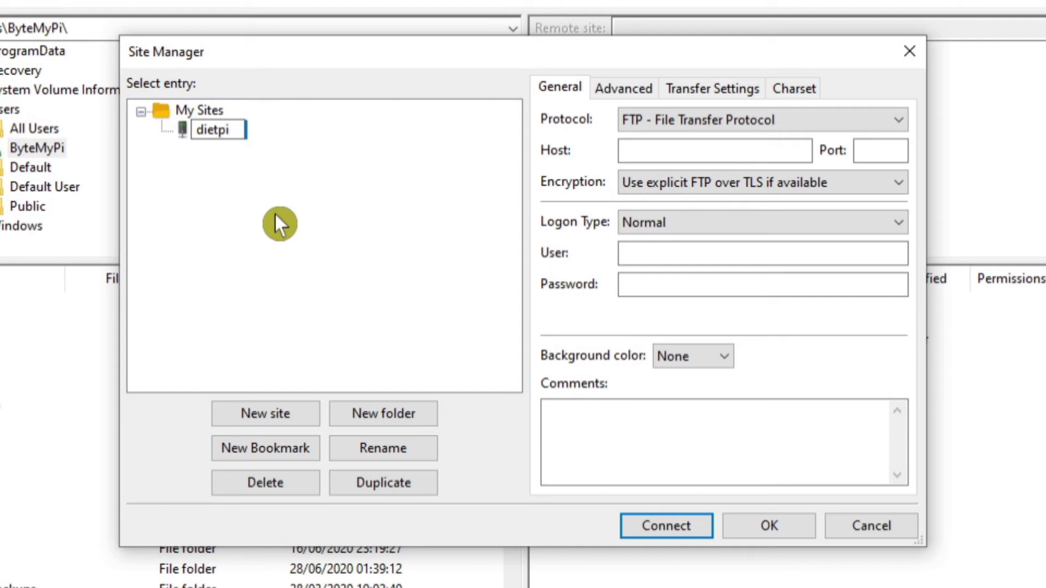
key("Return")
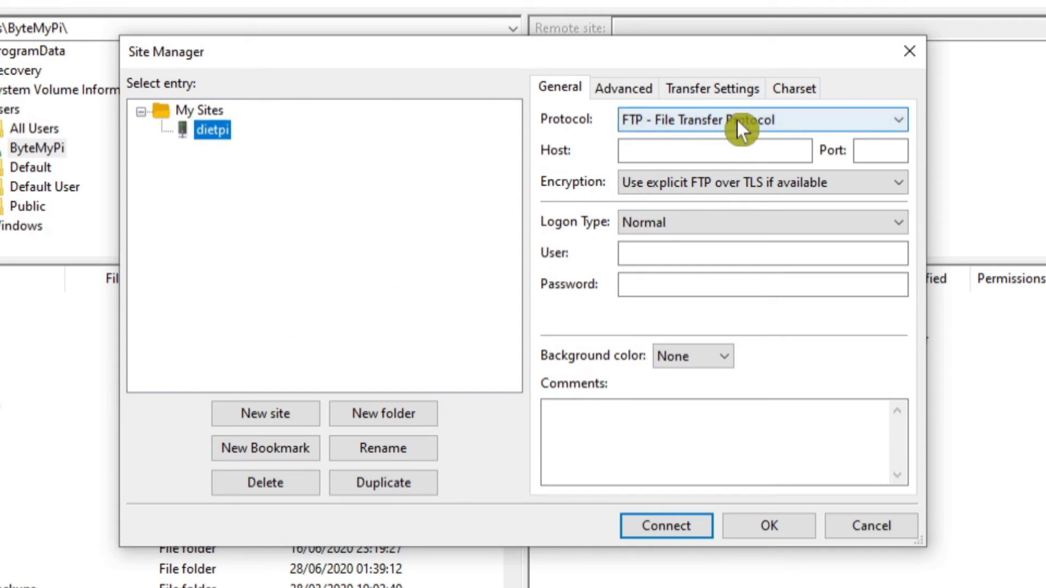
left_click(902, 121)
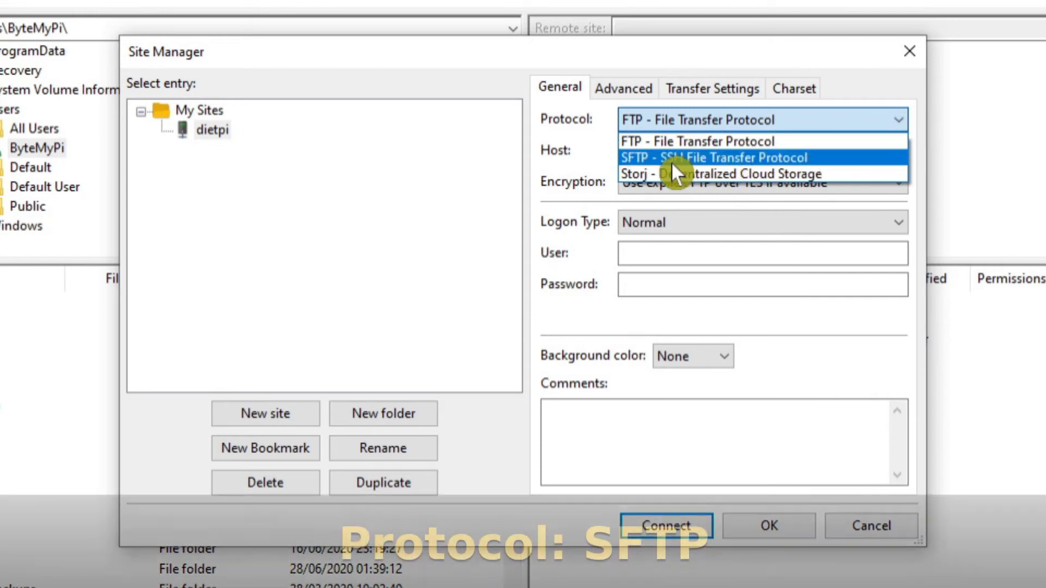
left_click(671, 159)
- Set host dietpi, port 22, logon type 'Ask for password' and user root
left_click(635, 150)
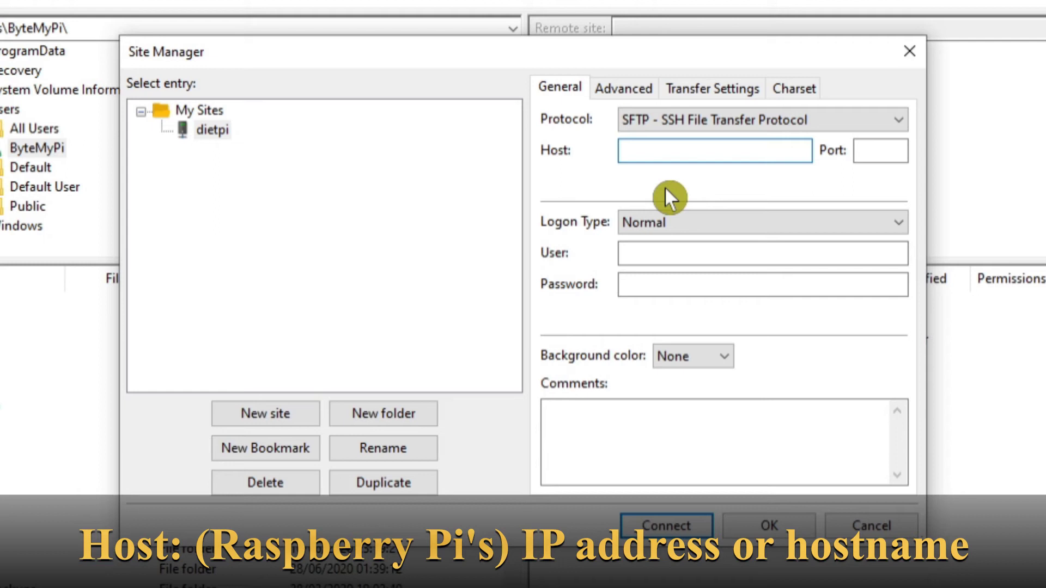
type("dietpi")
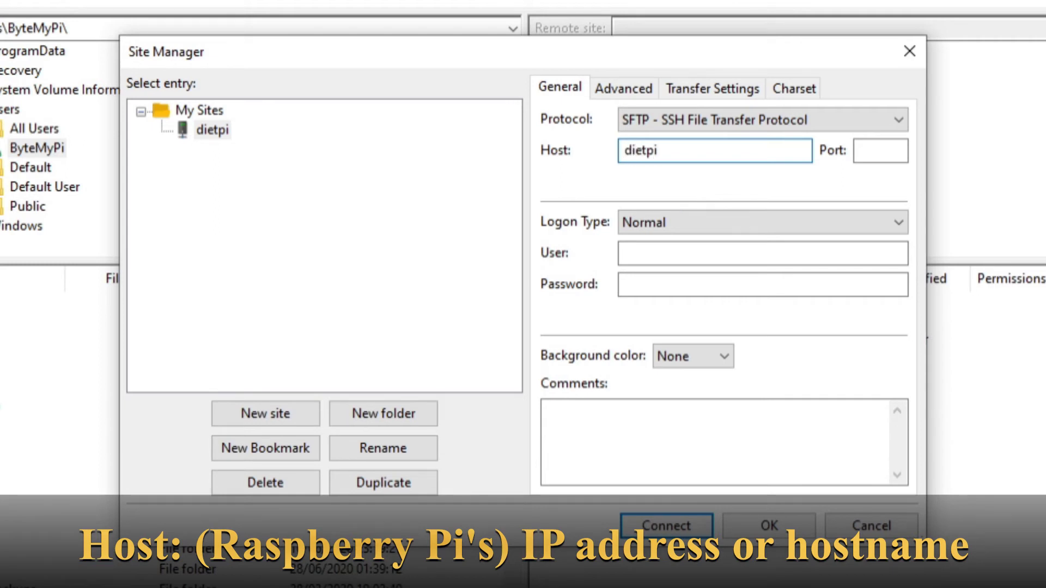
left_click(864, 150)
type("22")
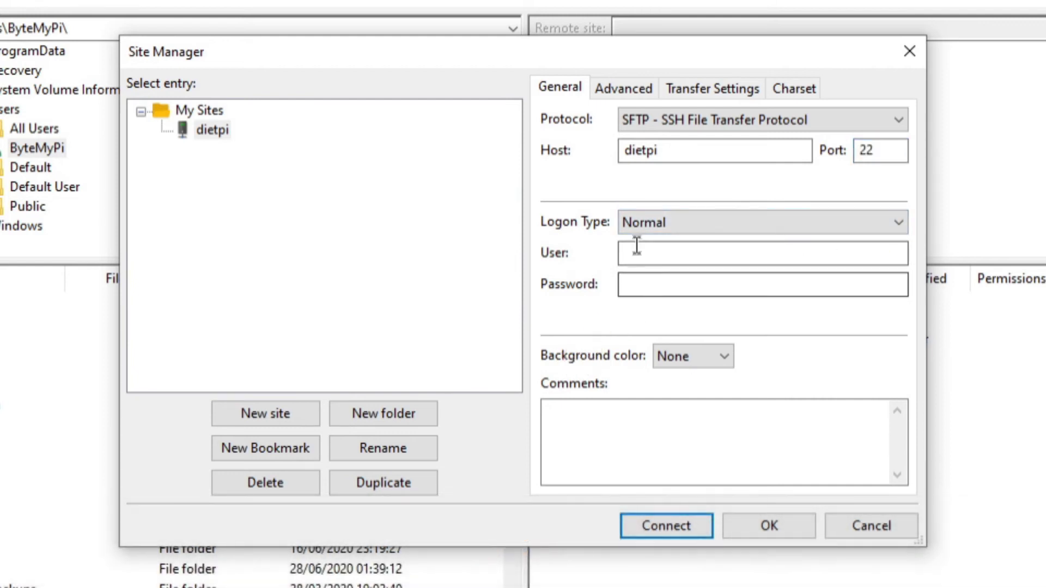
left_click(748, 223)
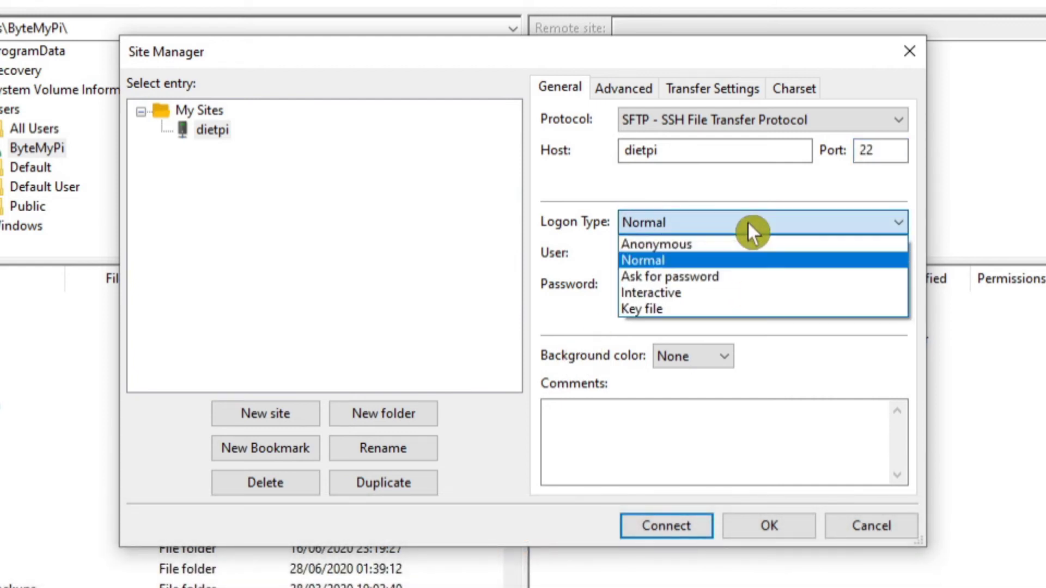
left_click(700, 283)
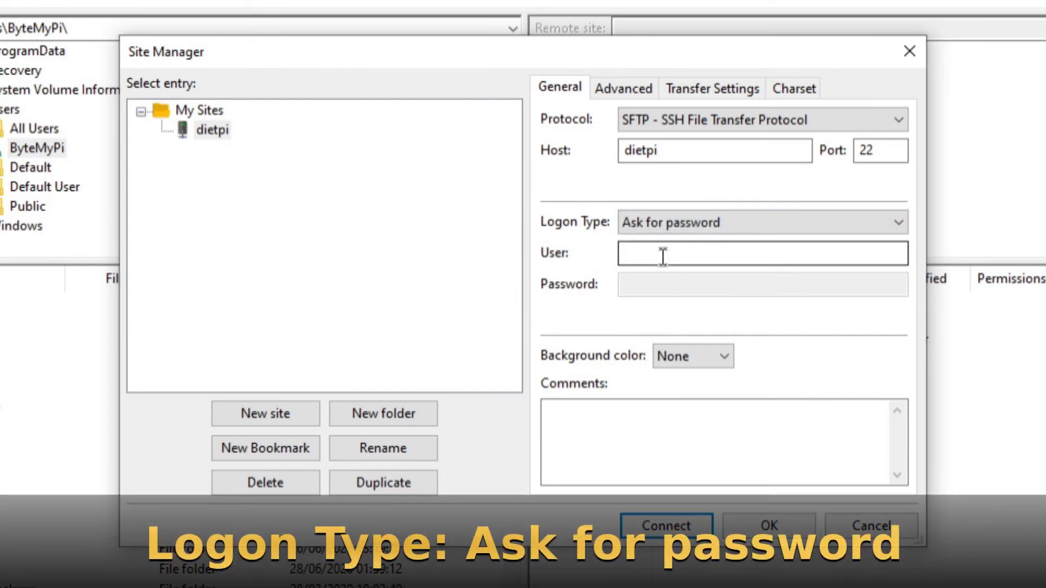
left_click(539, 383)
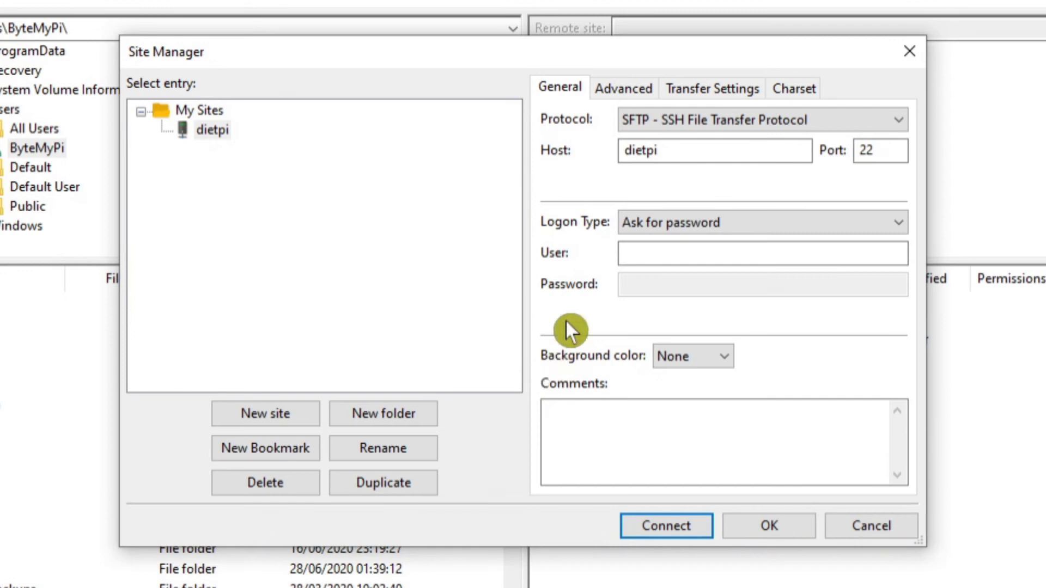
left_click(707, 251)
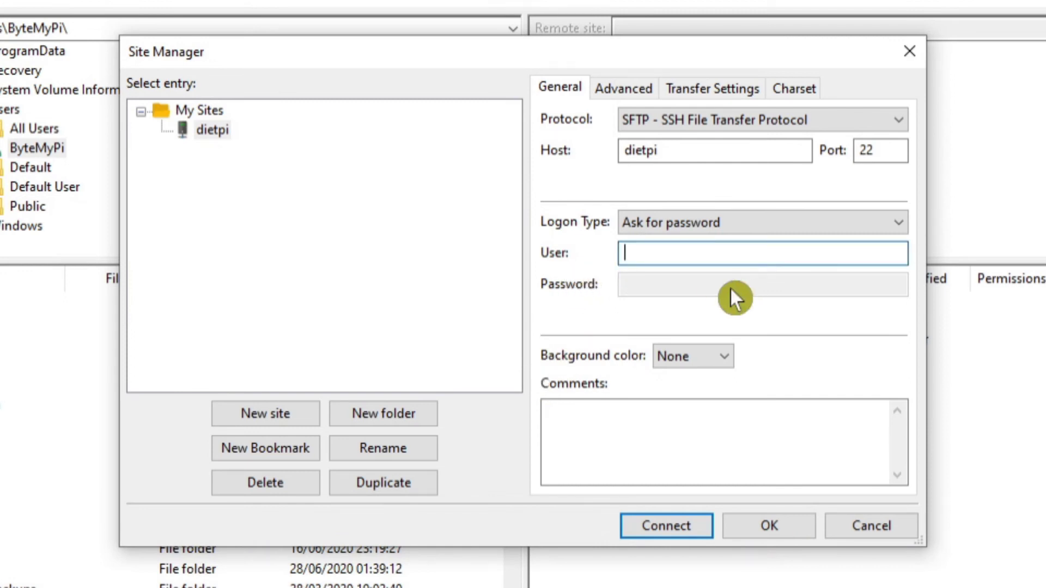
type("root")
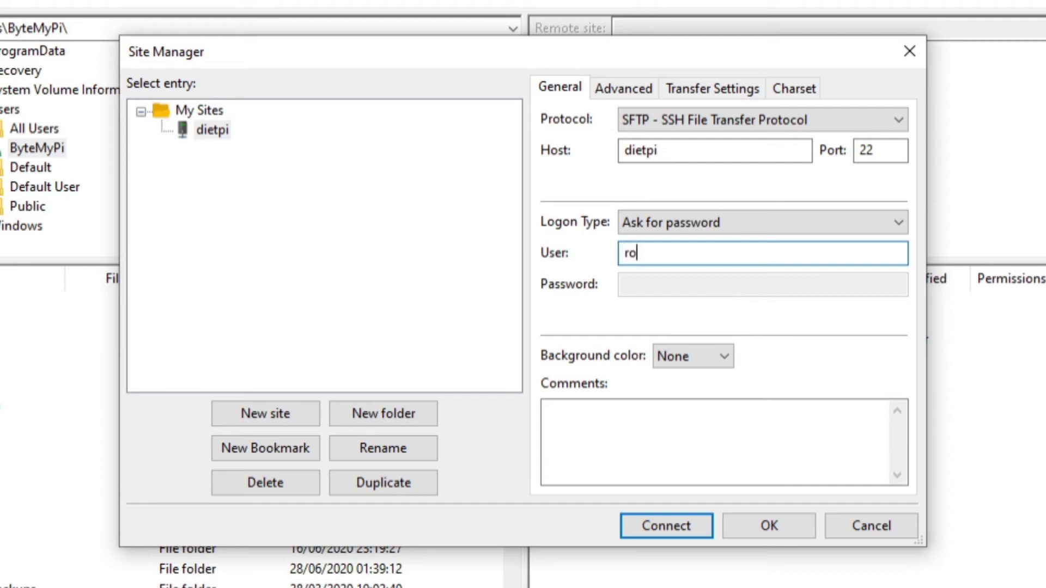
left_click(754, 436)
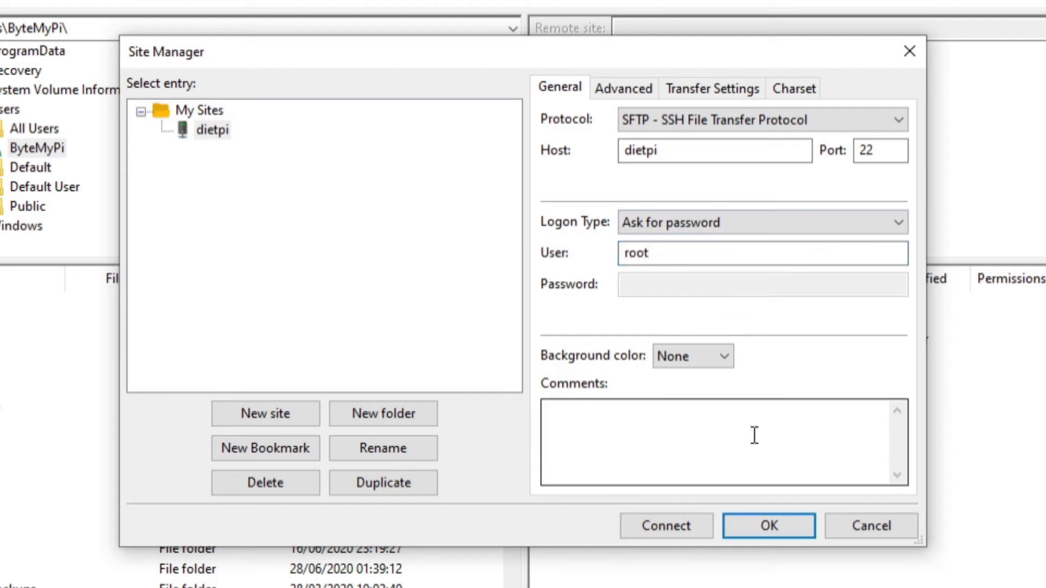
- Save the dietpi site, choosing 'Do not save passwords' when prompted
left_click(768, 531)
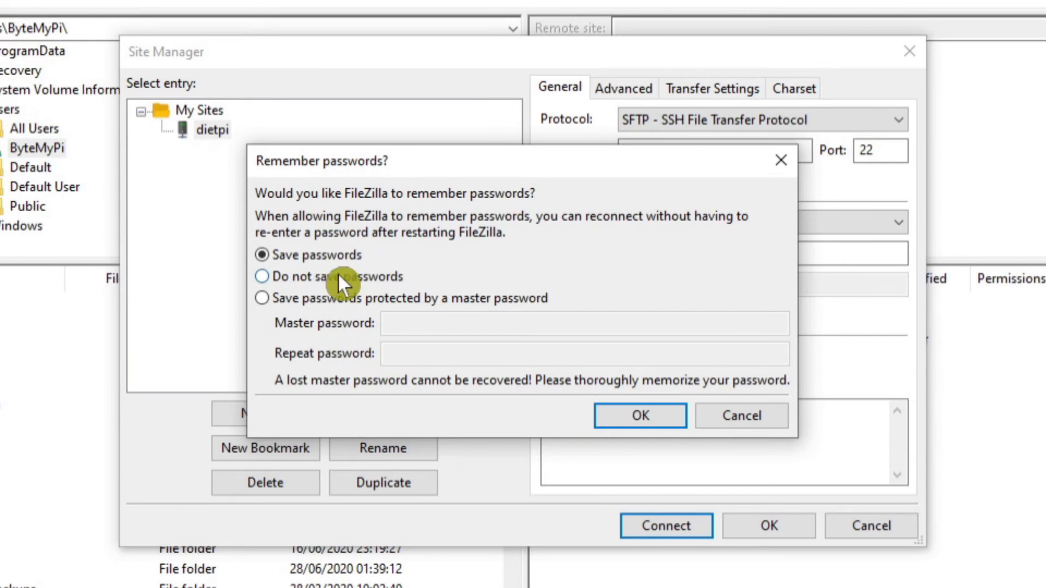
left_click(286, 274)
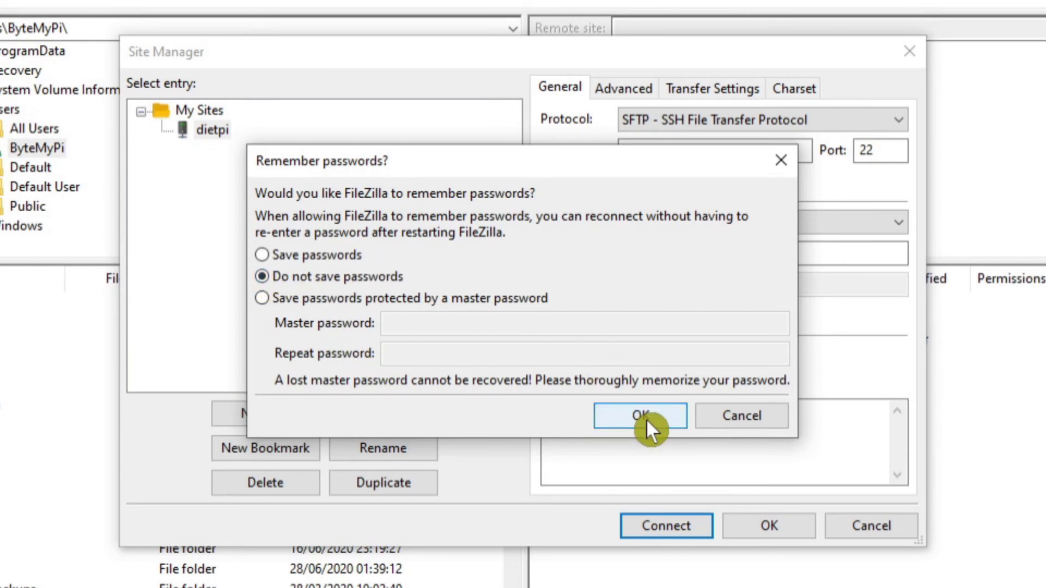
left_click(646, 418)
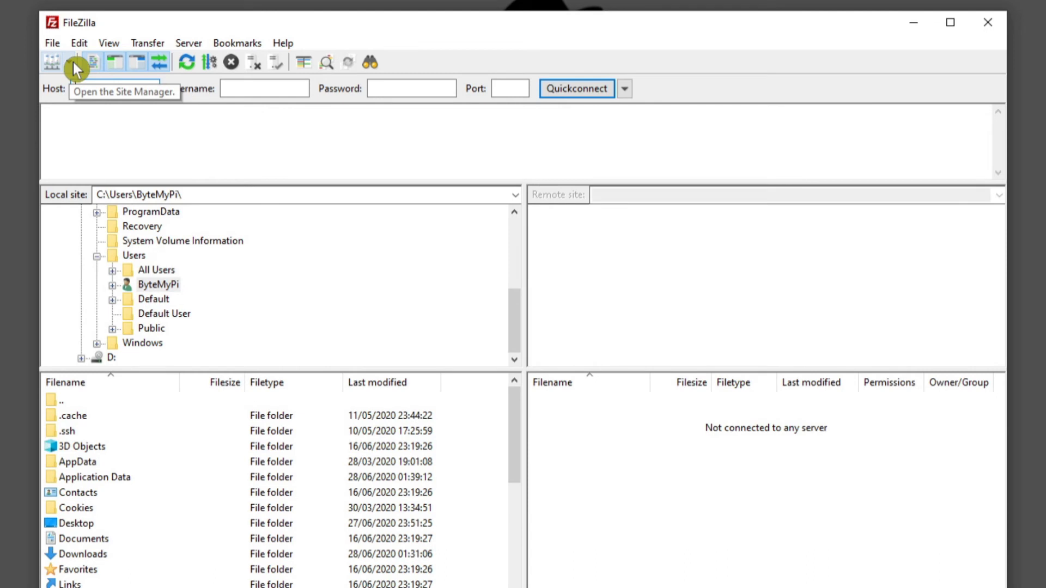
- Connect to the saved dietpi site over SFTP with its password, always trusting the host key
left_click(73, 62)
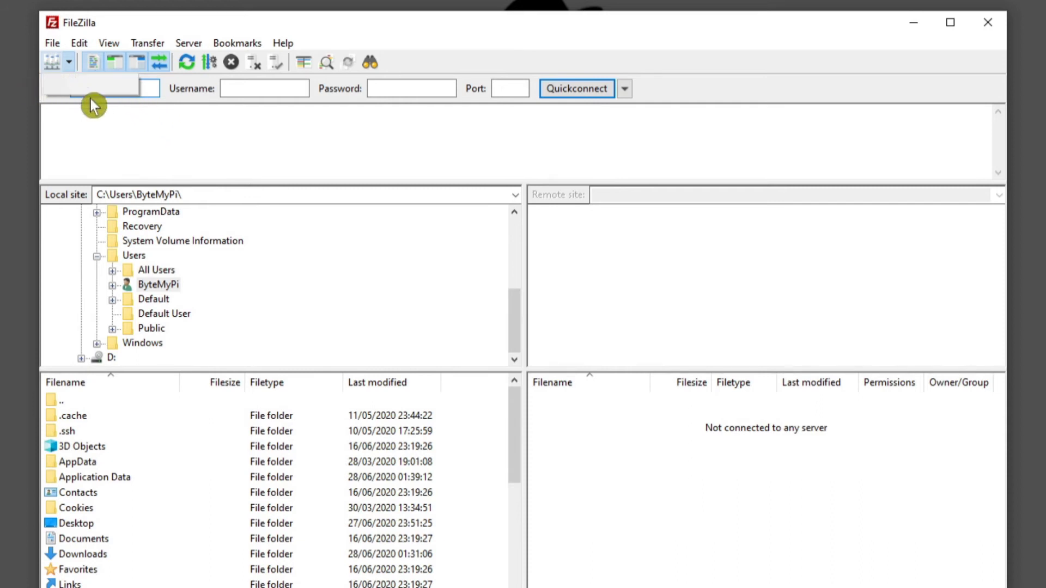
left_click(103, 89)
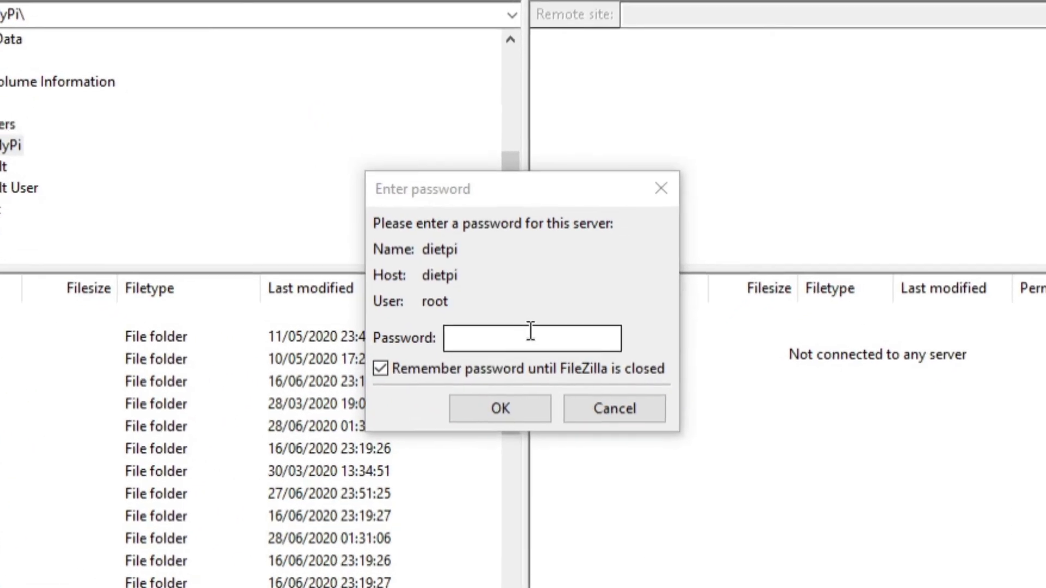
left_click(499, 340)
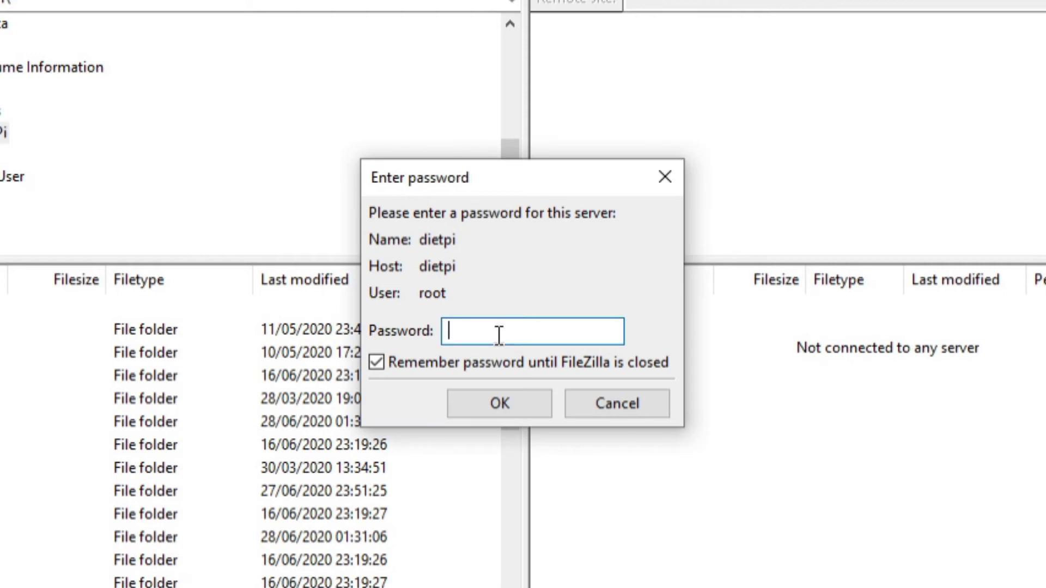
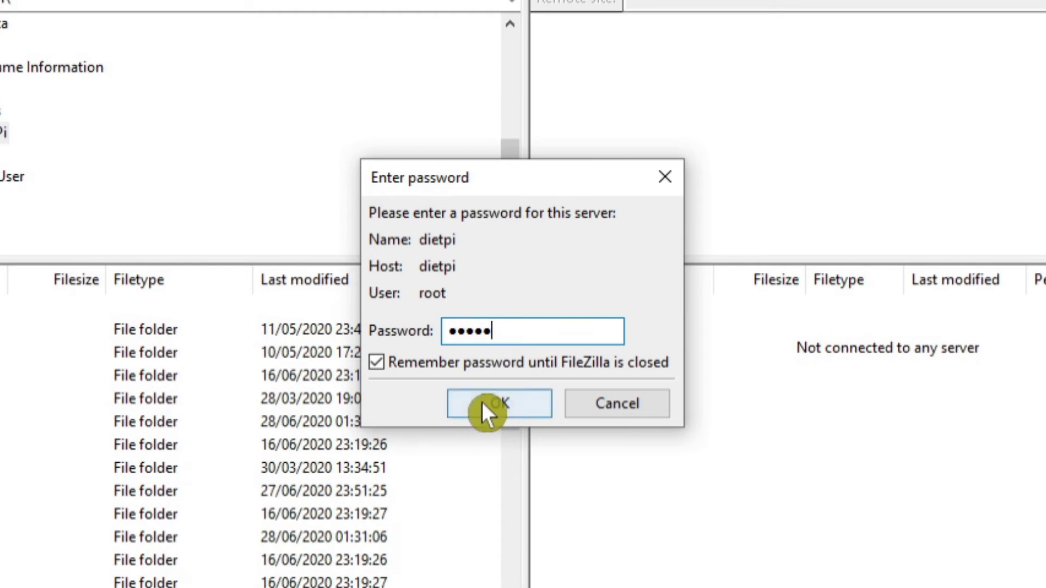
left_click(502, 405)
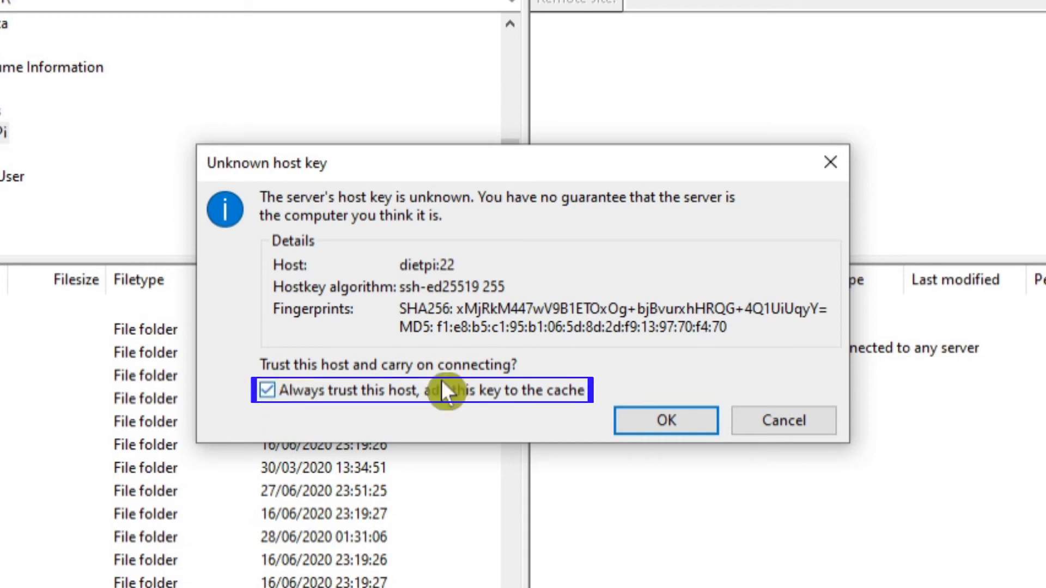
left_click(651, 423)
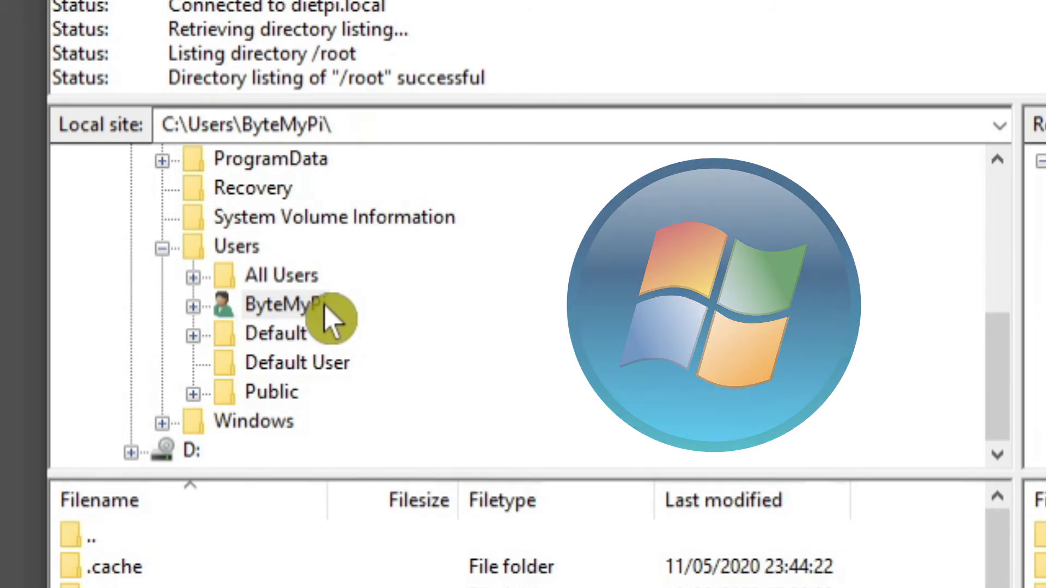
- Expand the local ByteMyPi user folder and open its Pictures folder to list the photos
left_click(326, 315)
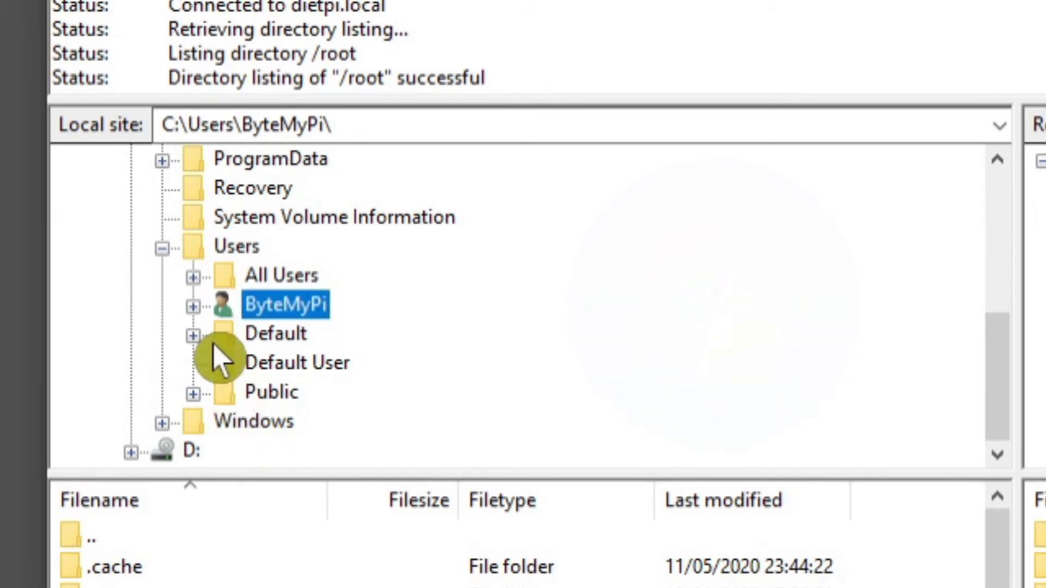
left_click(196, 309)
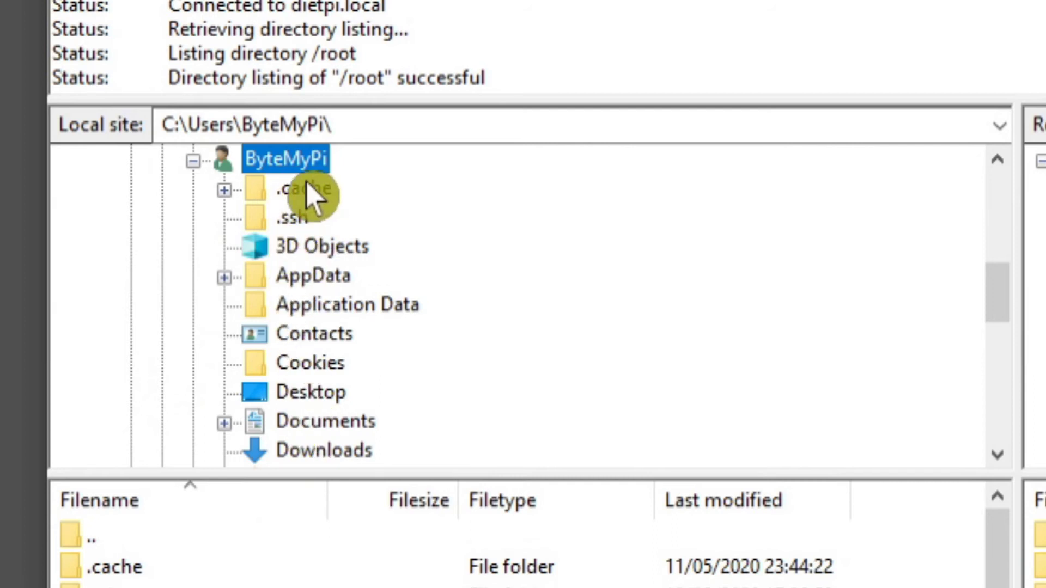
scroll(787, 326, "down", 2)
left_click_drag(1003, 314, 1004, 381)
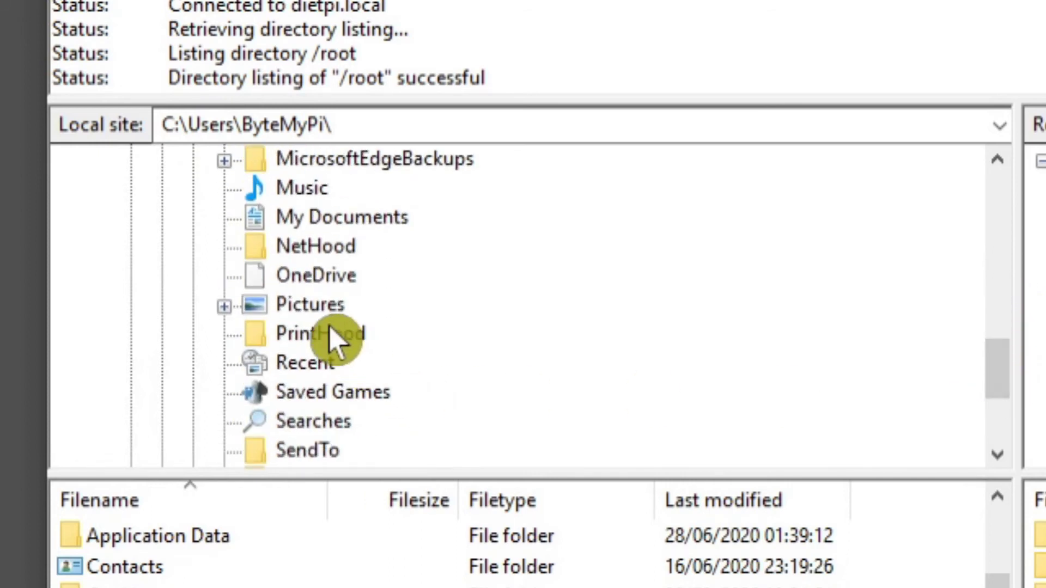
left_click(305, 309)
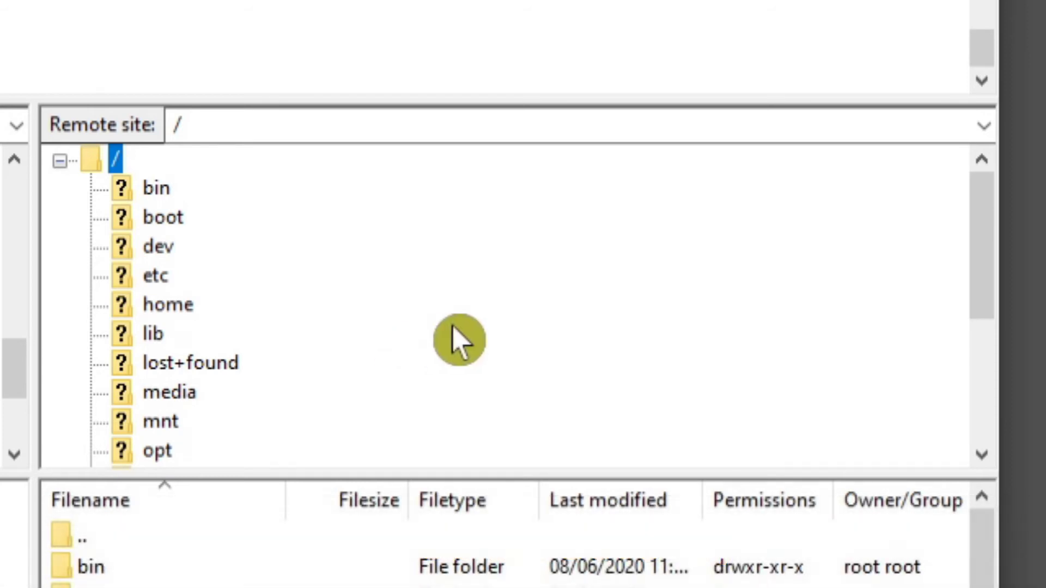
- Navigate the remote tree through var and www to gallery, then open the Tr-Zero album
left_click_drag(986, 275, 991, 458)
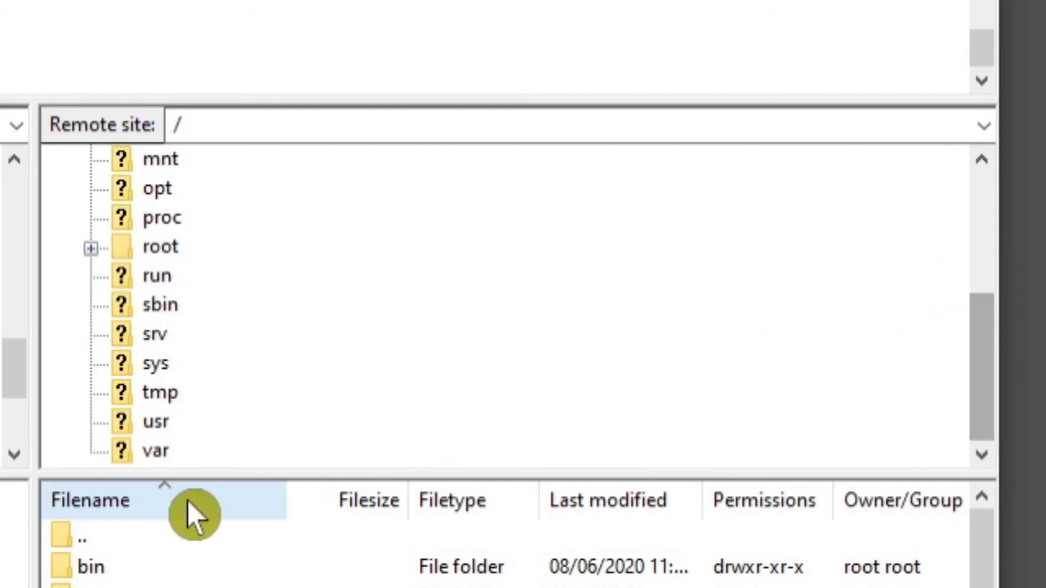
left_click(167, 454)
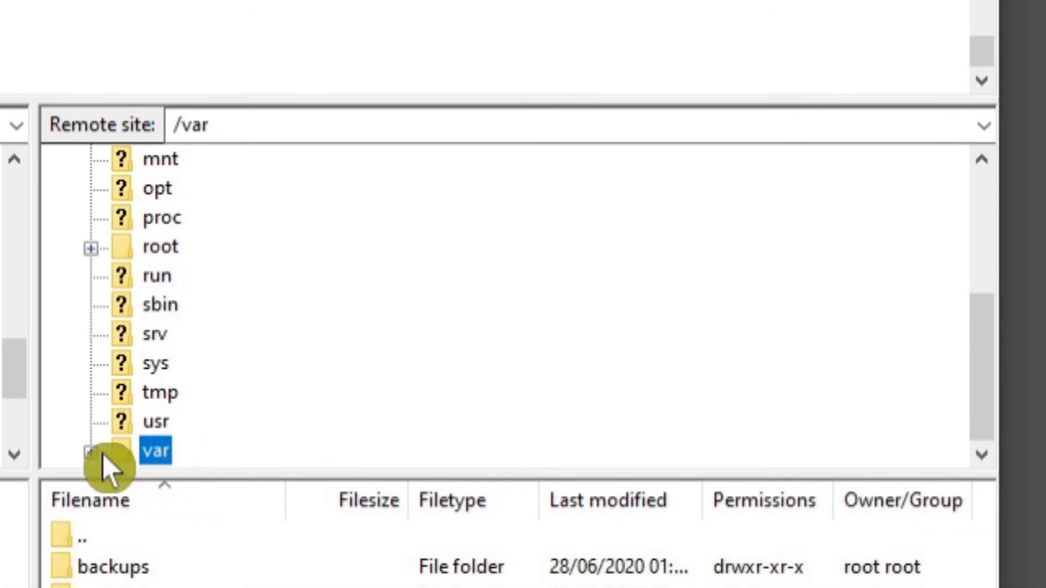
left_click(91, 453)
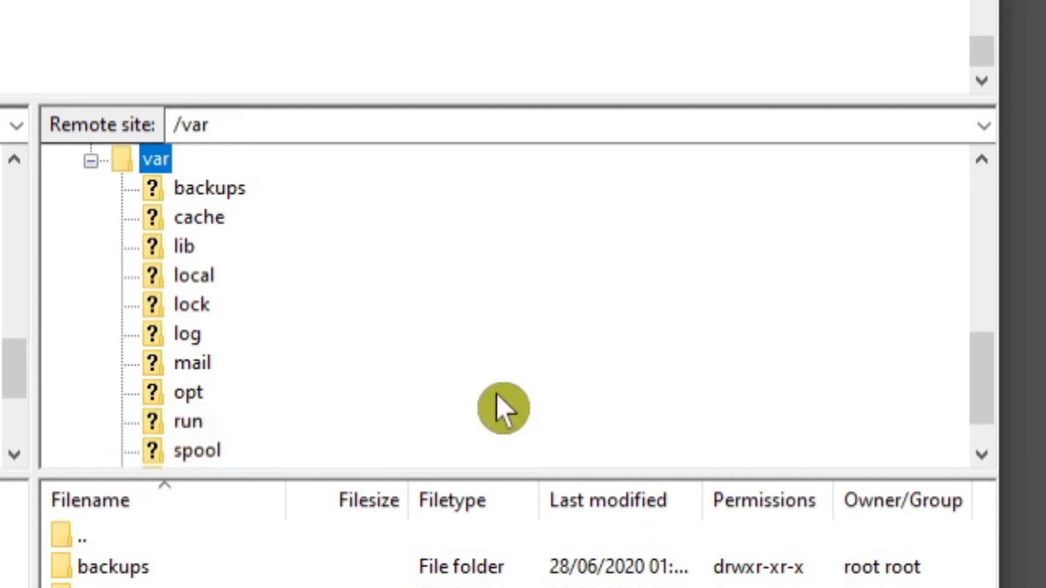
scroll(727, 405, "down", 1)
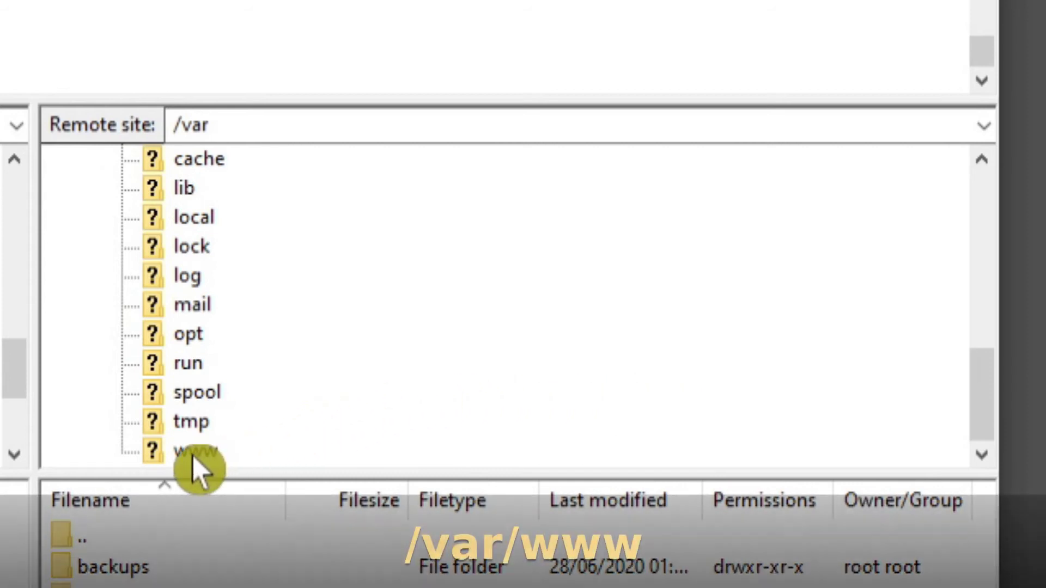
left_click(193, 453)
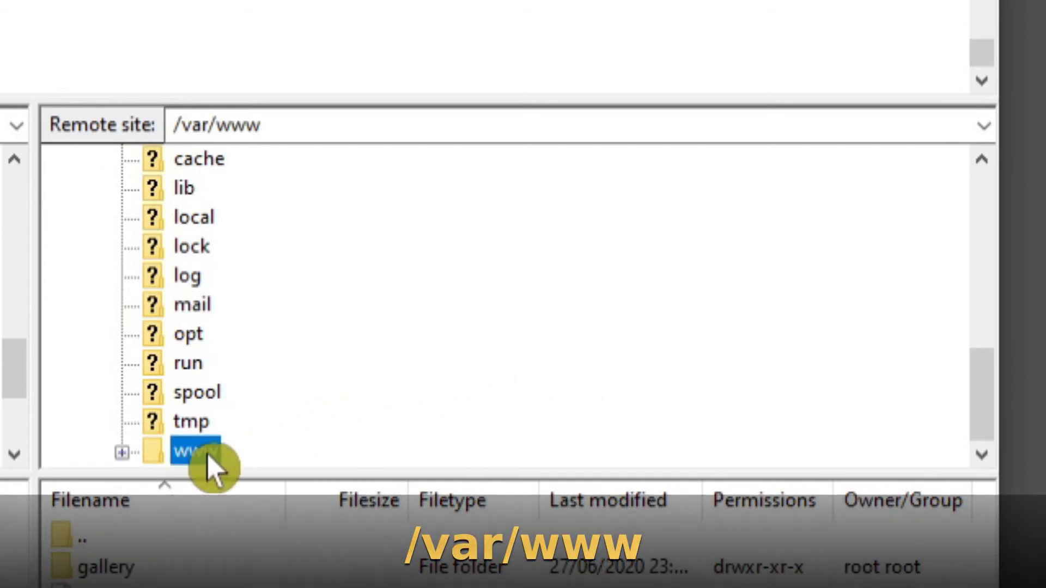
left_click(124, 455)
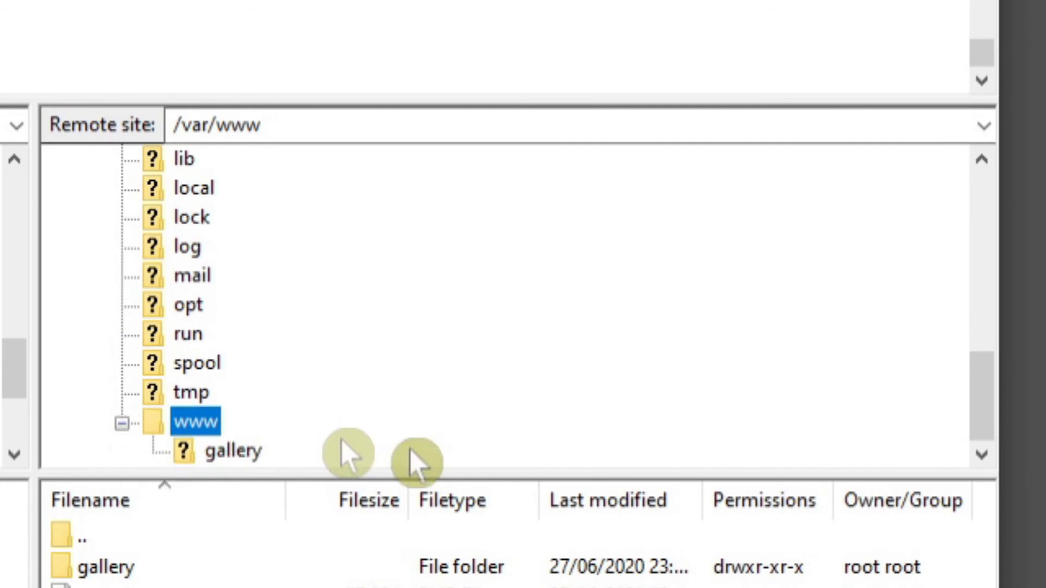
left_click(239, 453)
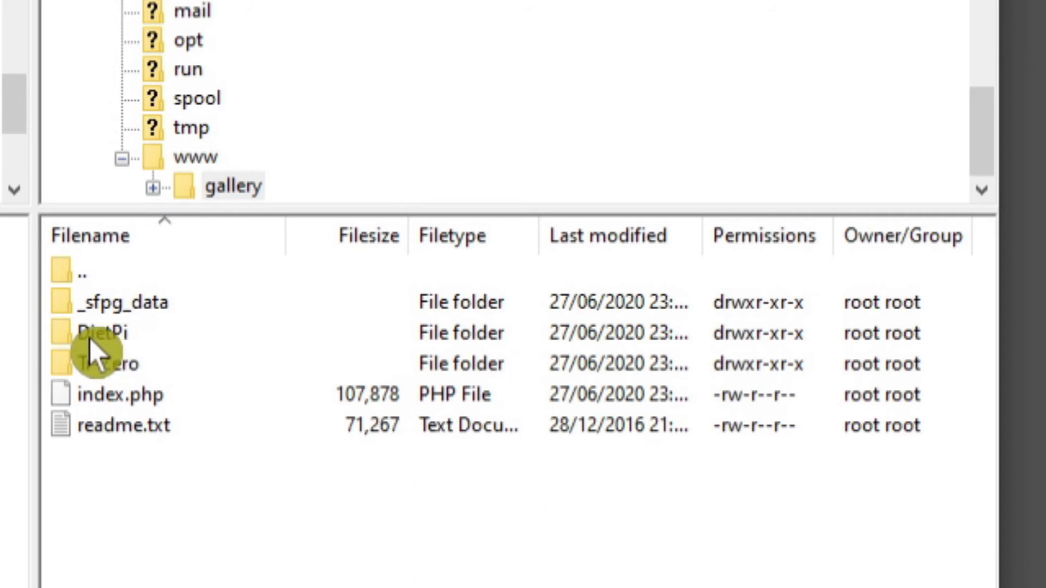
double_click(112, 366)
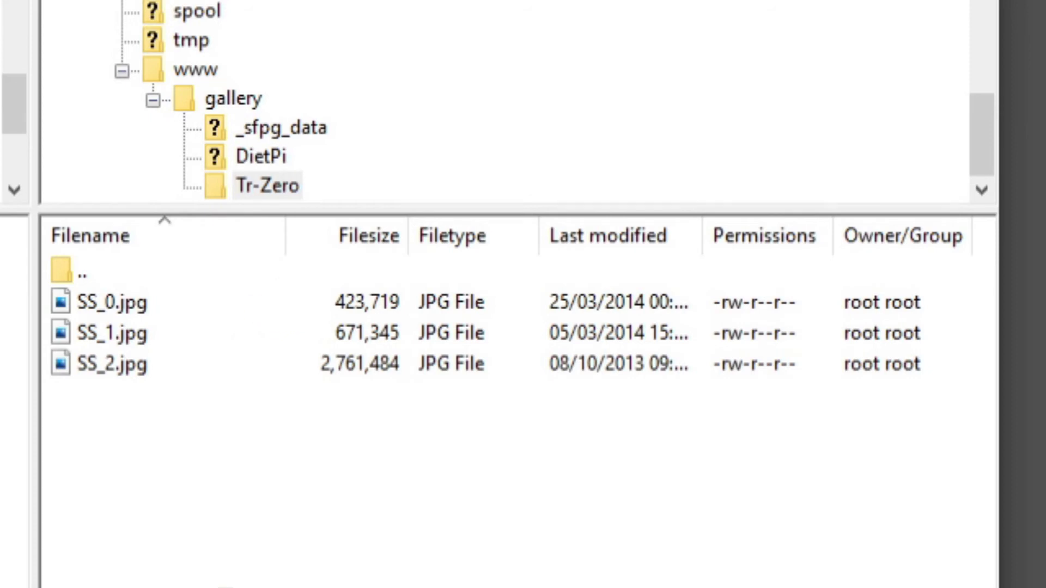
- Delete the Tr-Zero folder from /var/www/gallery on the server and confirm the deletion
right_click(274, 197)
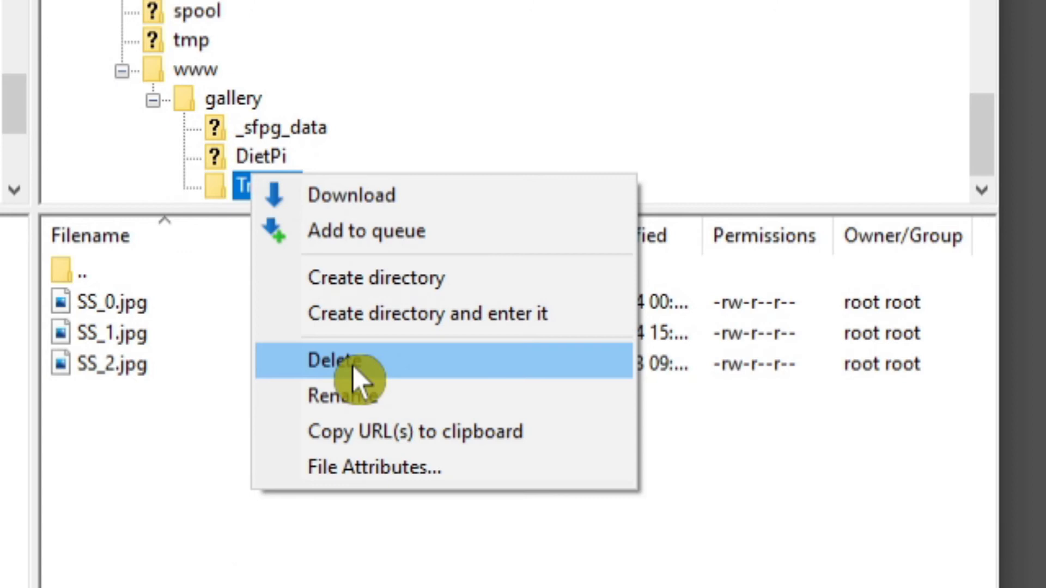
left_click(354, 369)
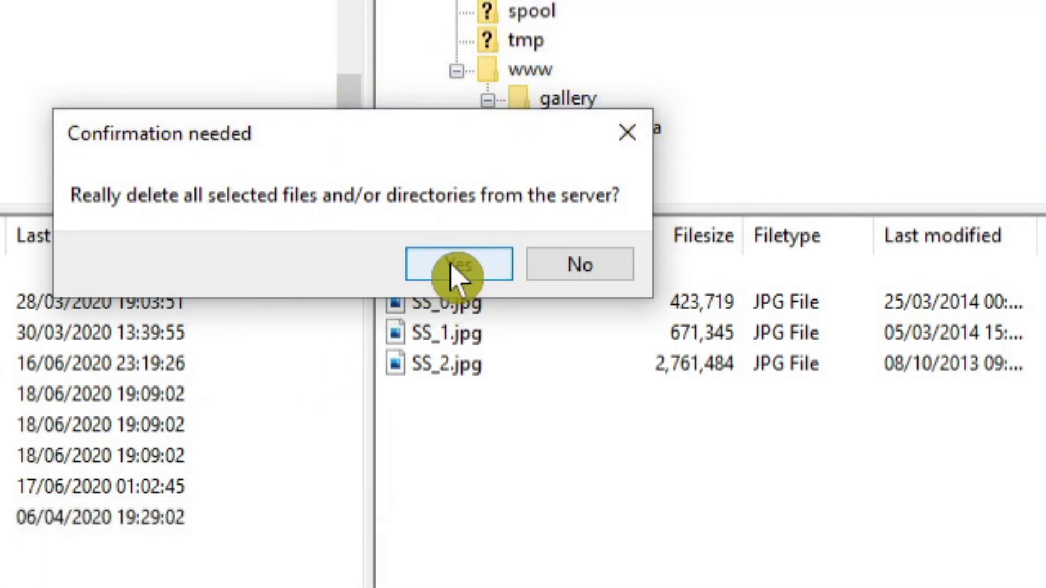
left_click(455, 270)
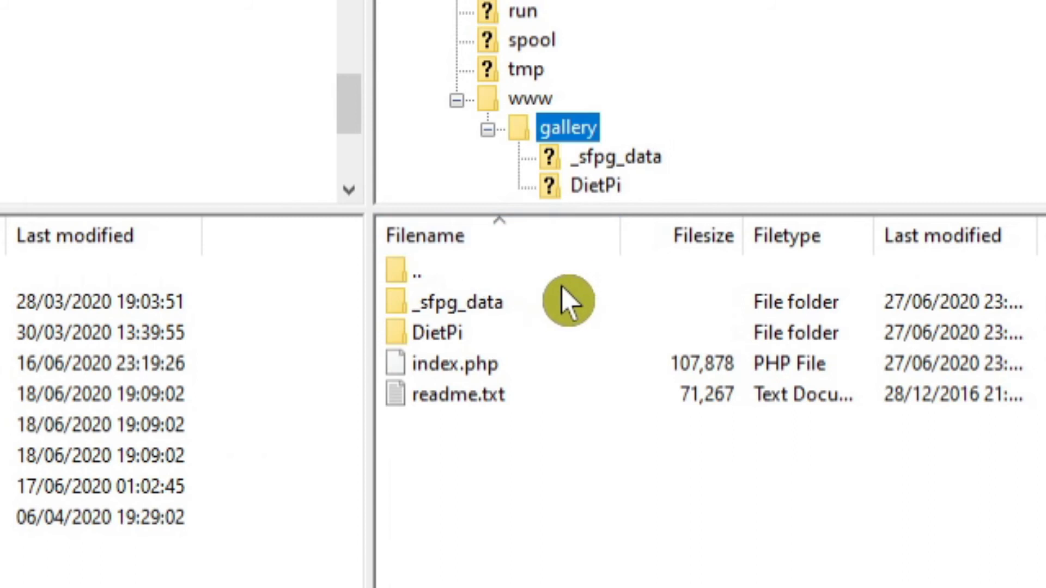
left_click(607, 559)
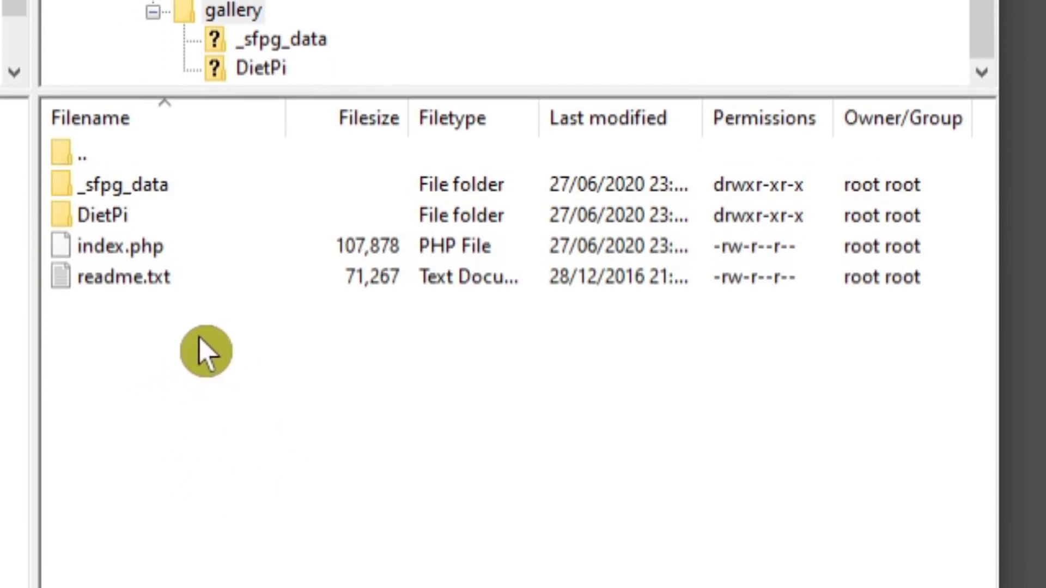
- Create a MyPics directory in /var/www/gallery and open the new empty folder
right_click(205, 333)
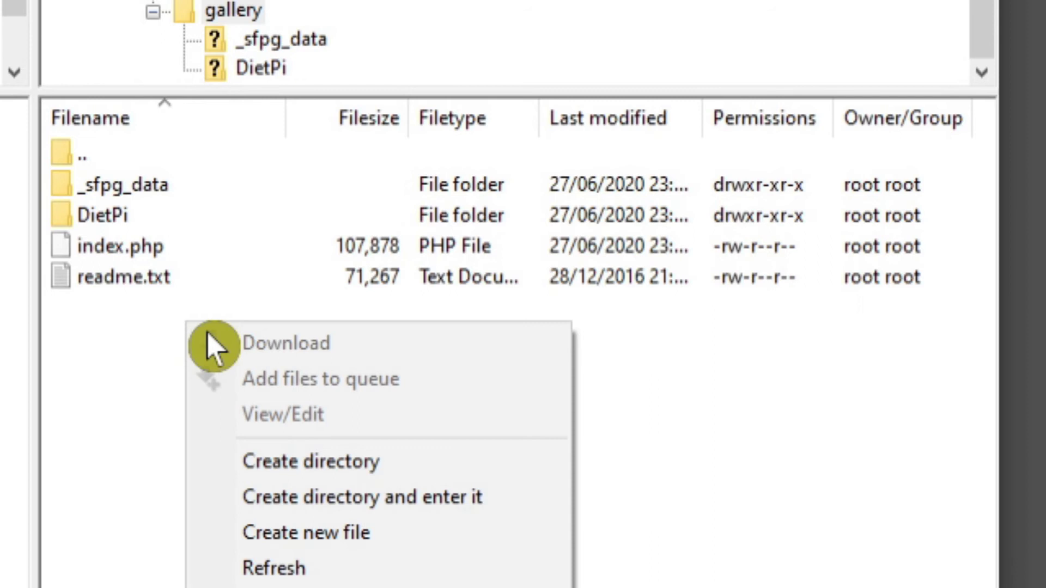
left_click(303, 471)
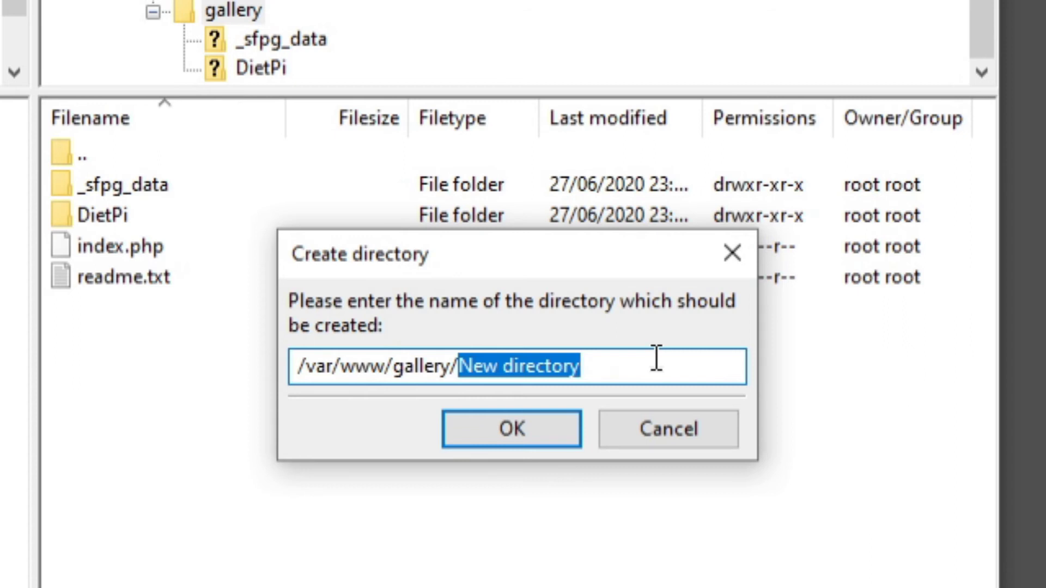
type("MyPics")
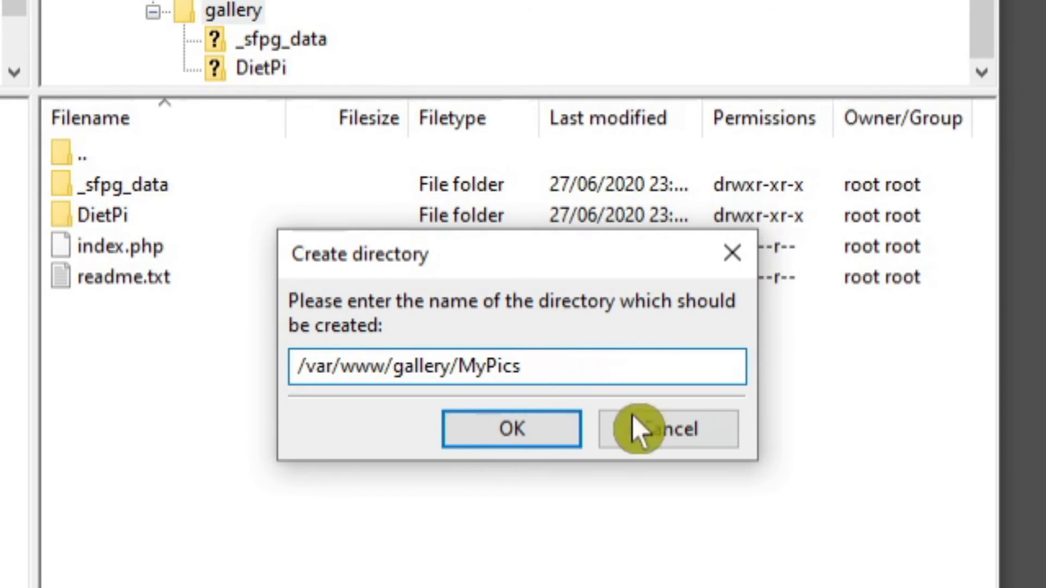
left_click(518, 436)
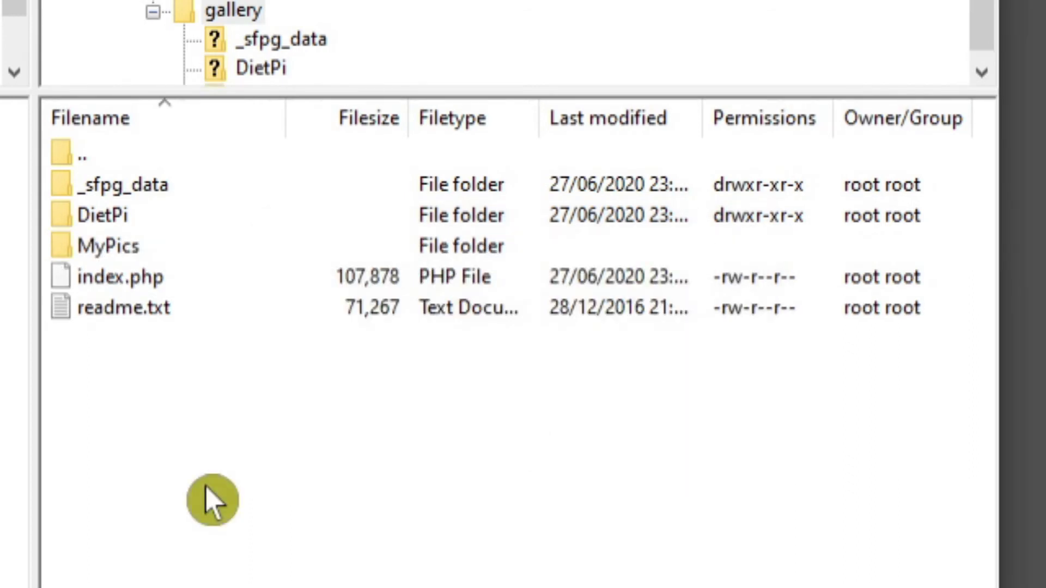
left_click(112, 249)
double_click(111, 250)
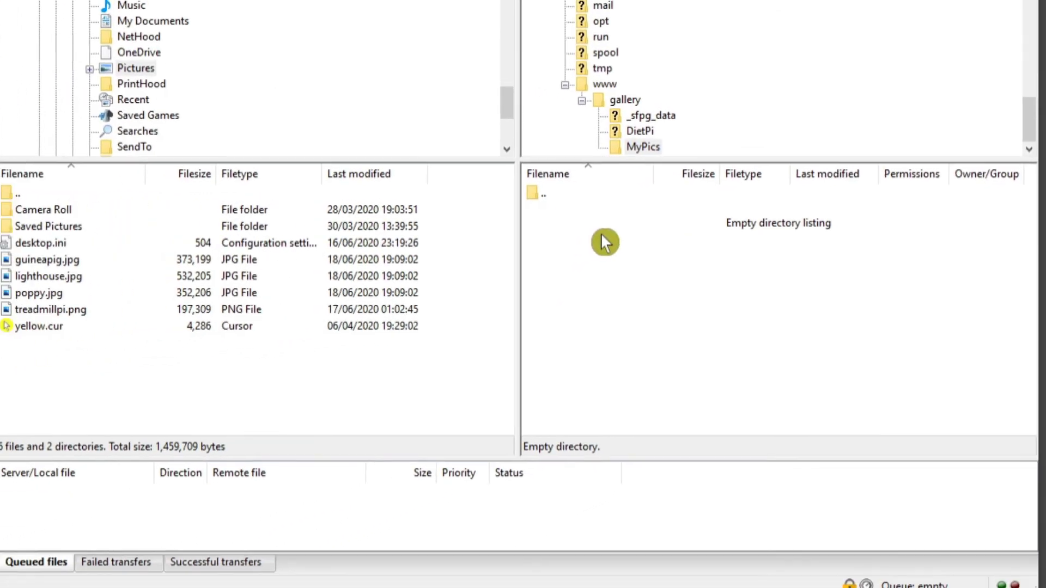
- Select guineapig.jpg through poppy.jpg locally and drag all three photos into the remote MyPics folder
left_click(0, 444)
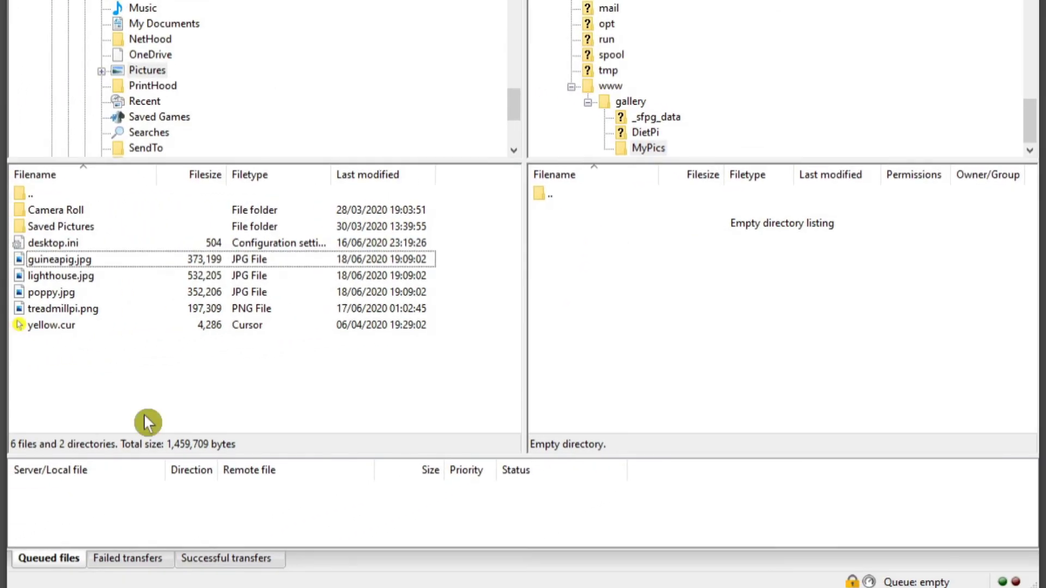
left_click(45, 258)
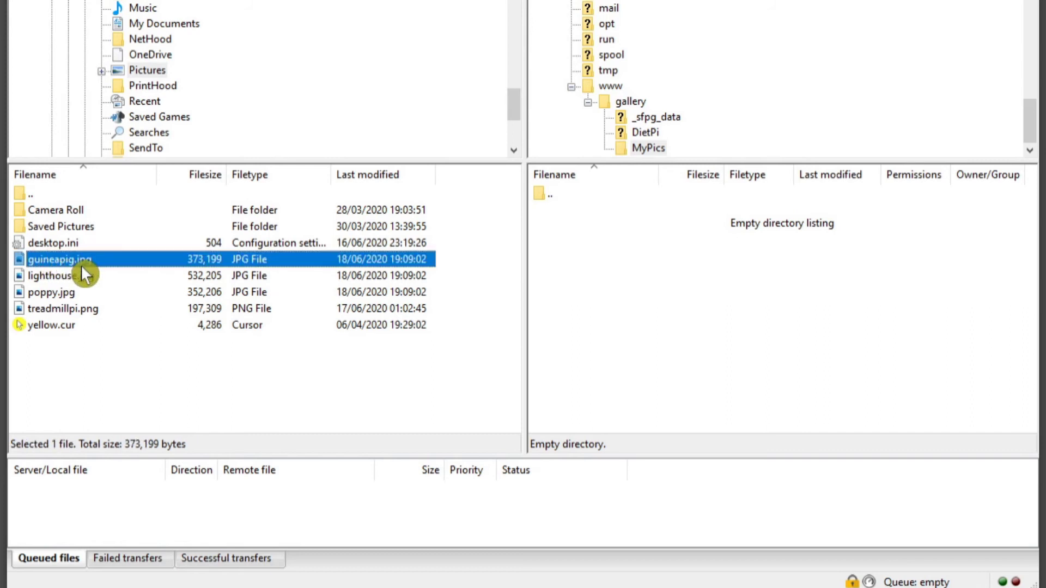
left_click(48, 292, "shift")
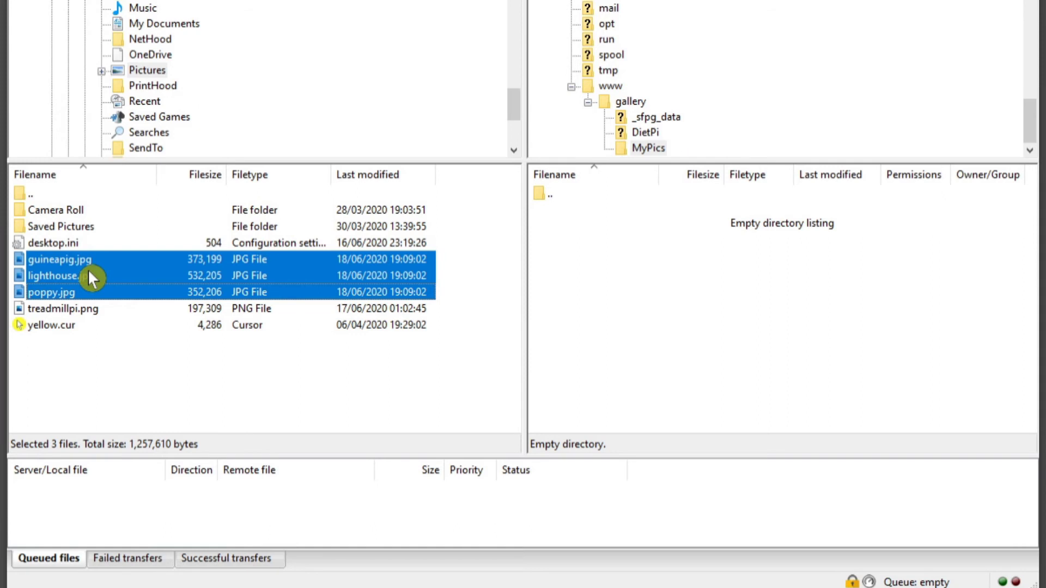
left_click_drag(88, 269, 579, 326)
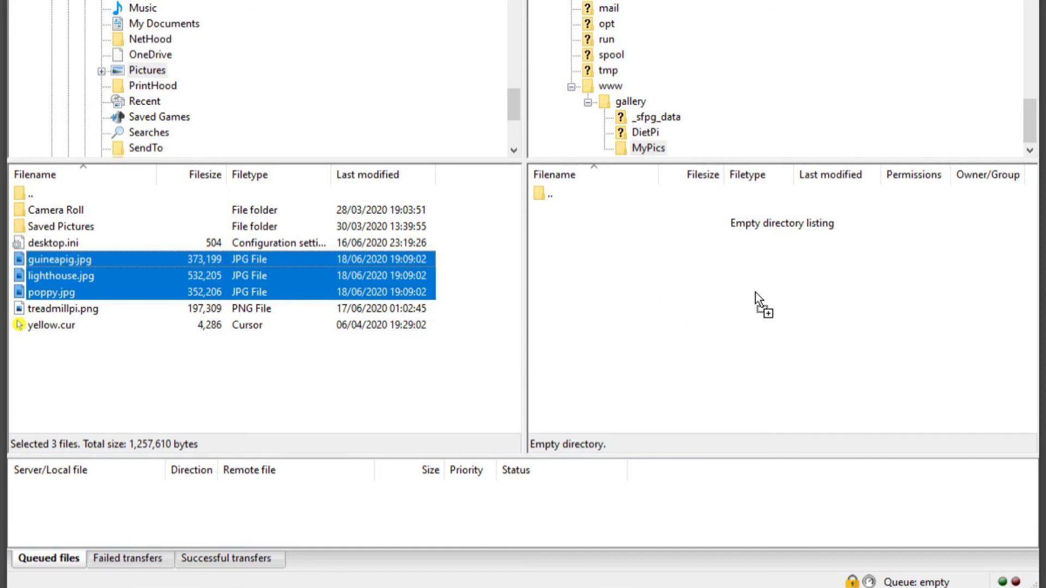
left_click_drag(755, 292, 759, 294)
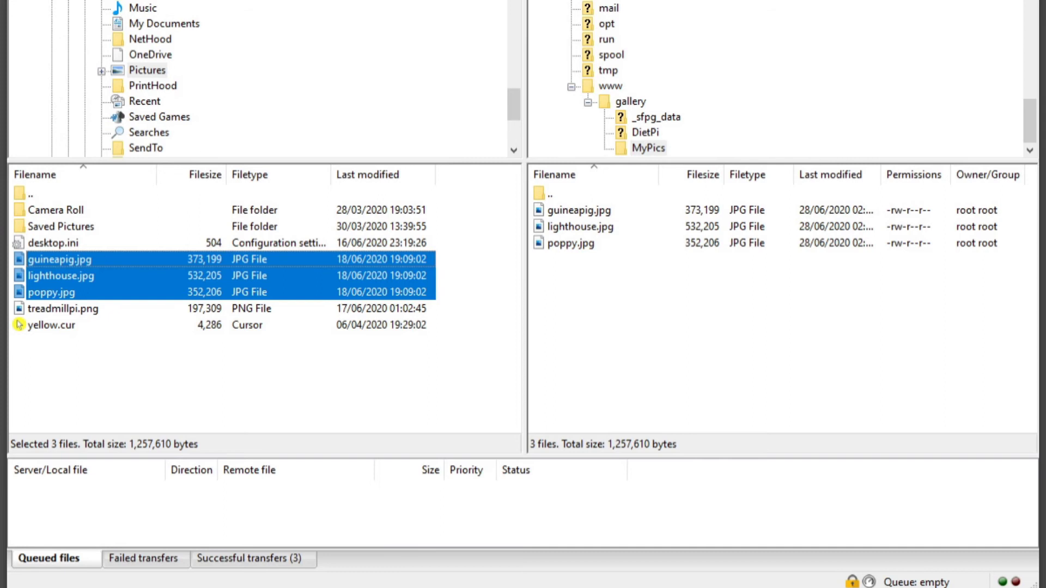
left_click(617, 328)
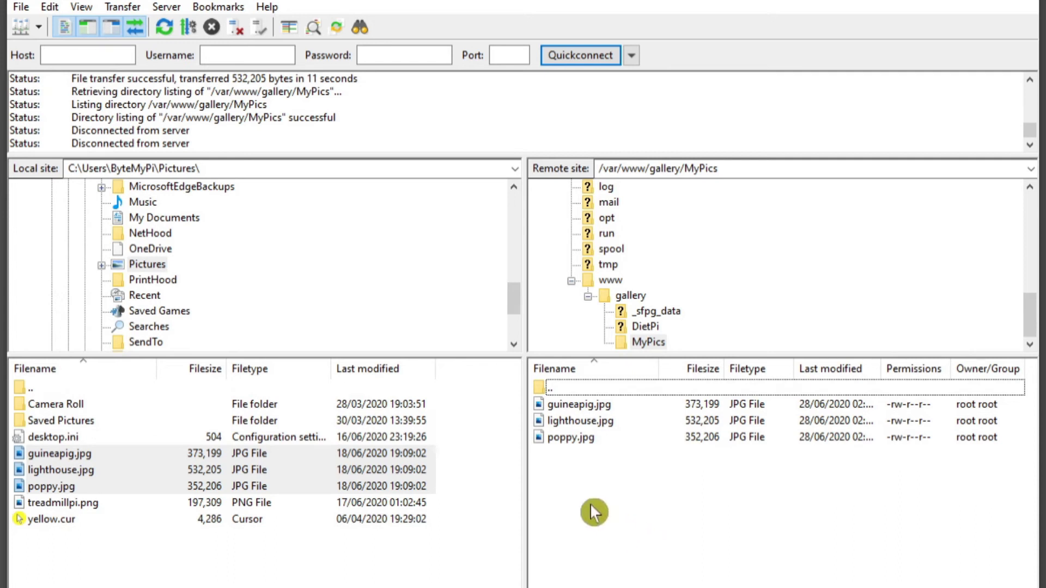
- Give the dietpi site default local directory C:\Users\ByteMyPi\Pictures\ and remote /var/www/gallery/, then save
left_click(22, 31)
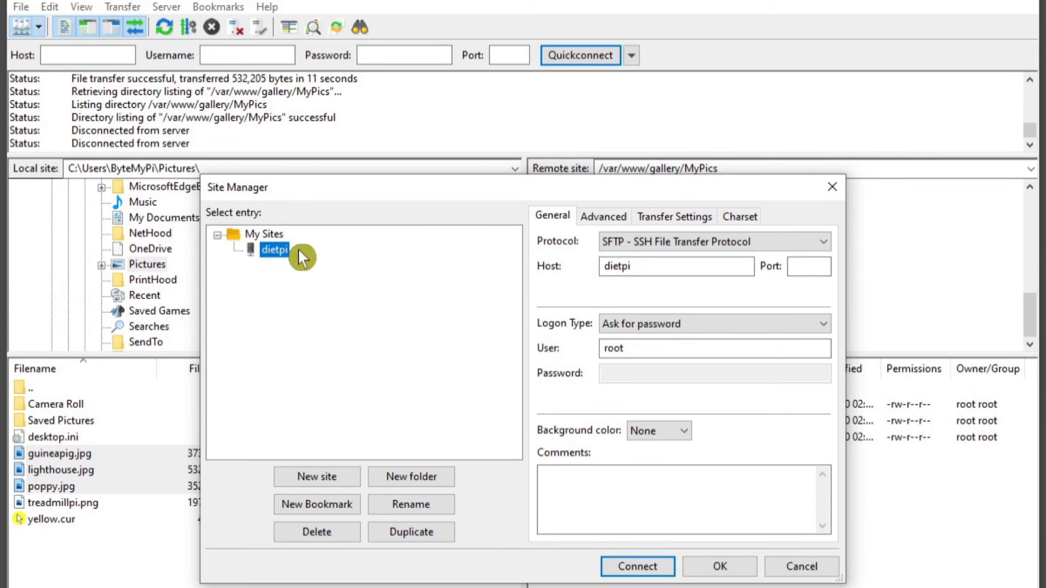
left_click(601, 217)
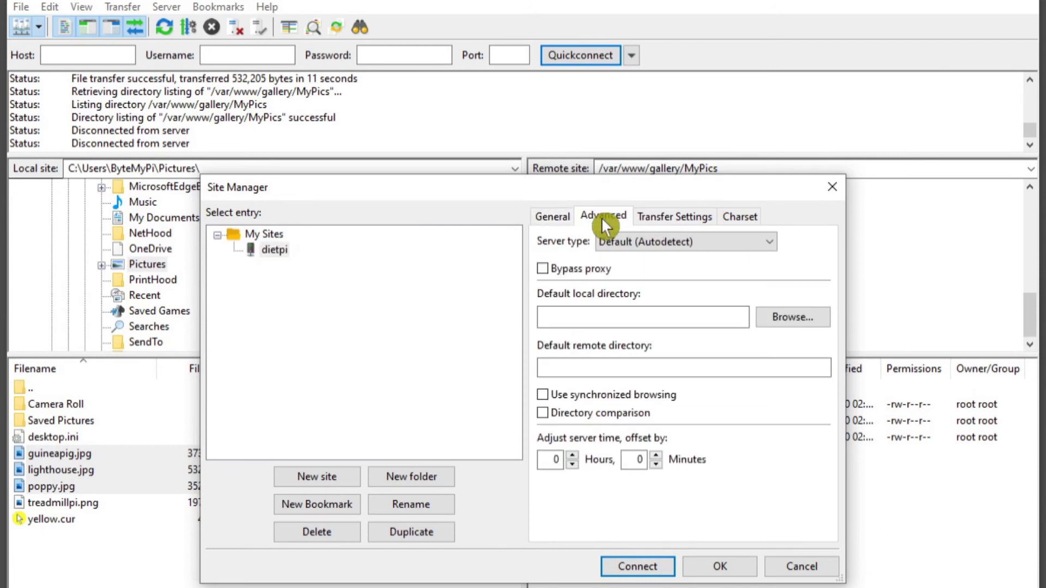
left_click_drag(466, 190, 464, 236)
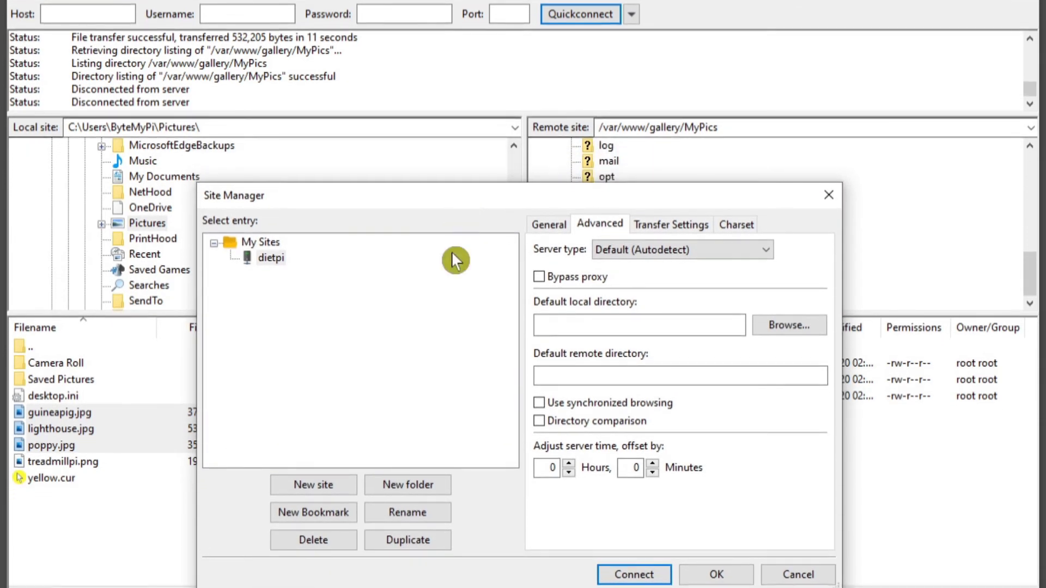
left_click(566, 325)
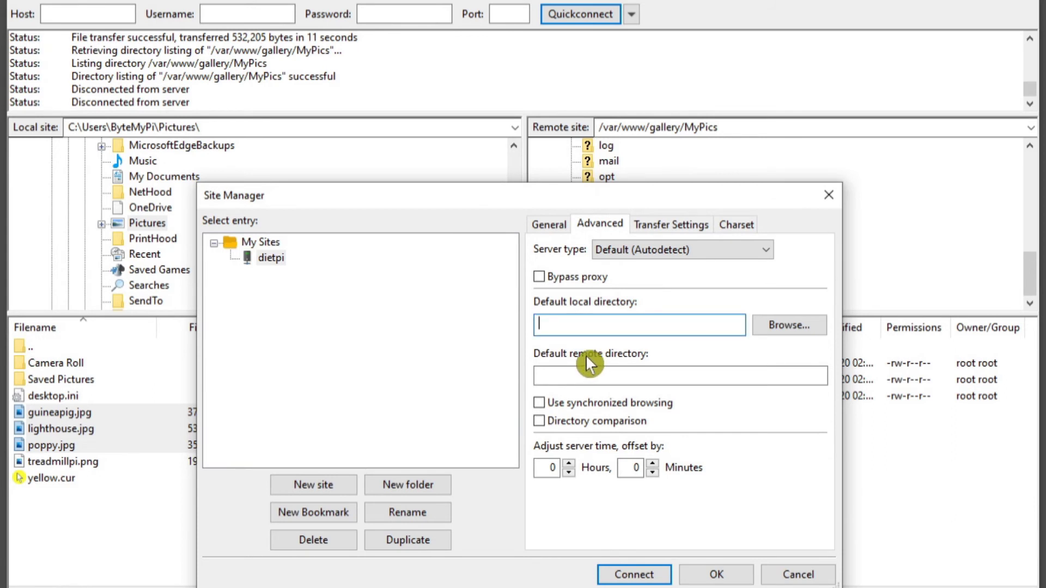
type("C:")
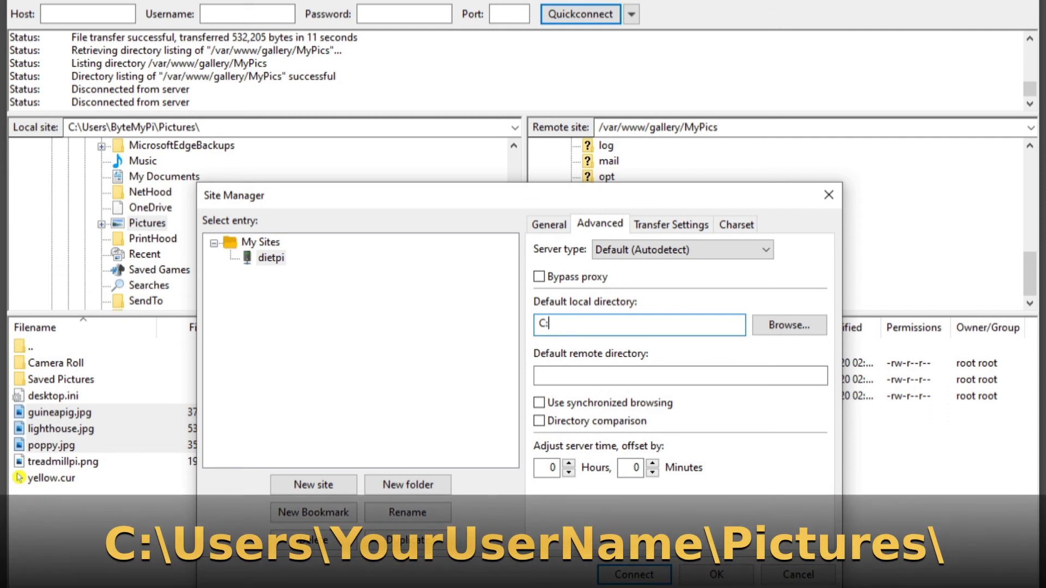
type("\\Users\\ByteMyPi")
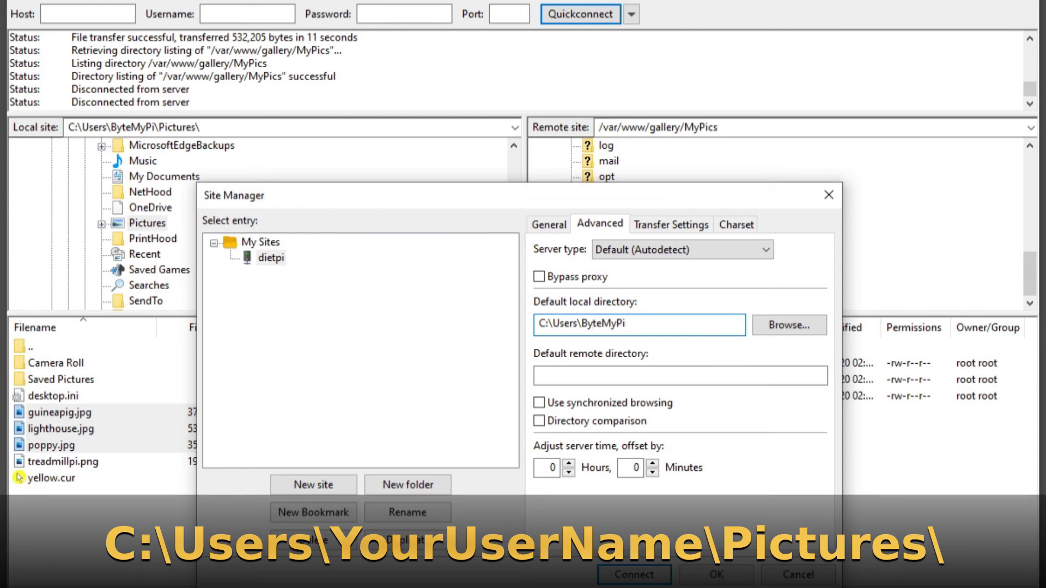
type("\\Pictures\\")
key("Tab")
key("Tab")
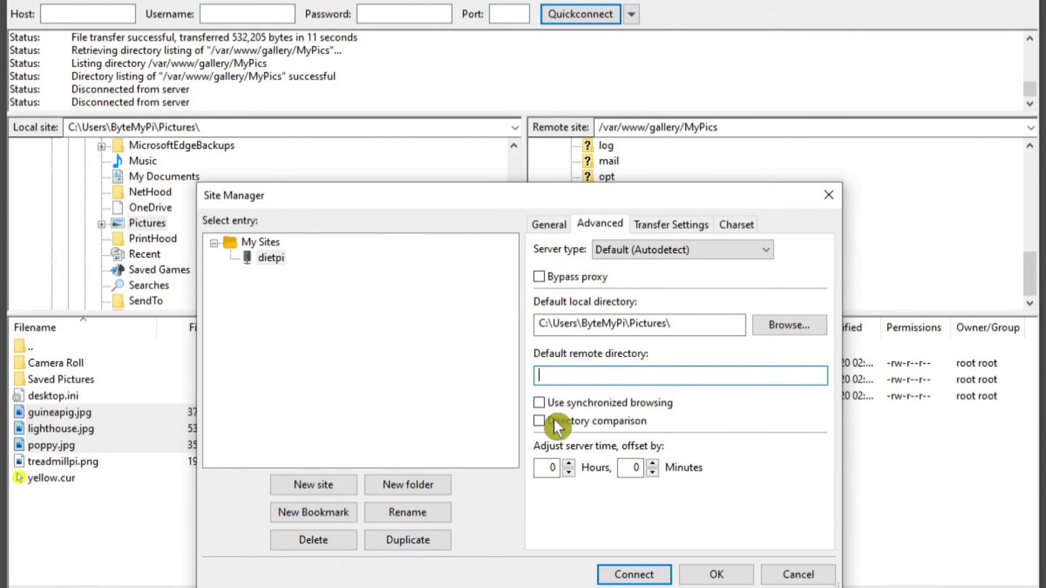
type("/var")
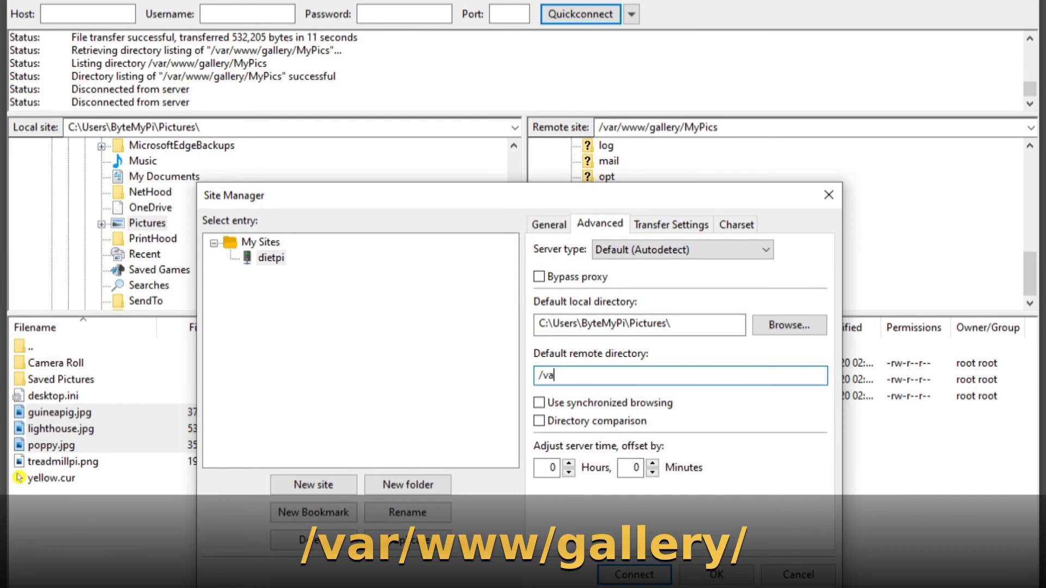
type("/www/gallery/")
left_click(714, 575)
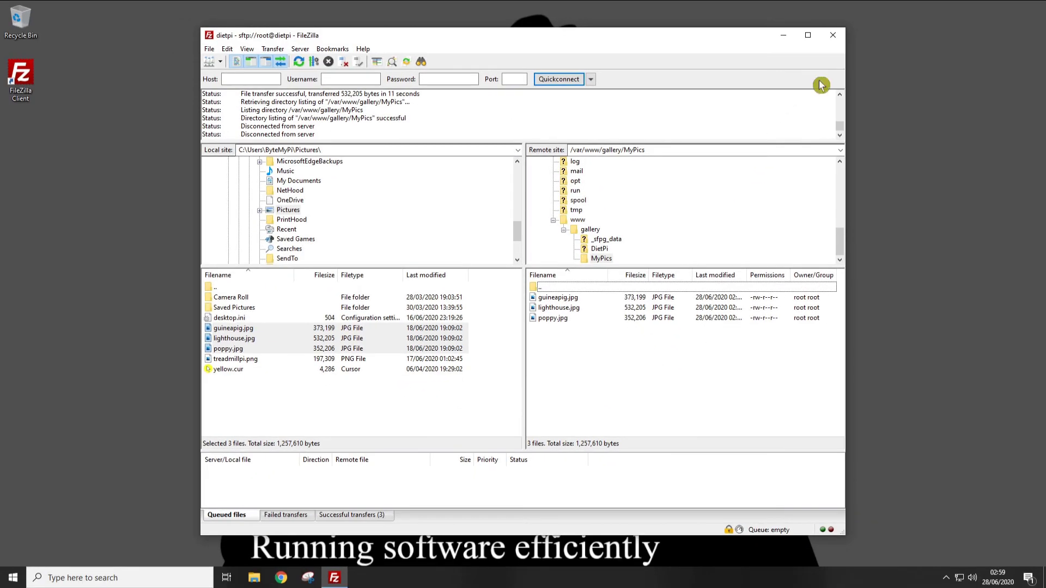
- Close and relaunch FileZilla, then reconnect to the dietpi site with its password
left_click(832, 35)
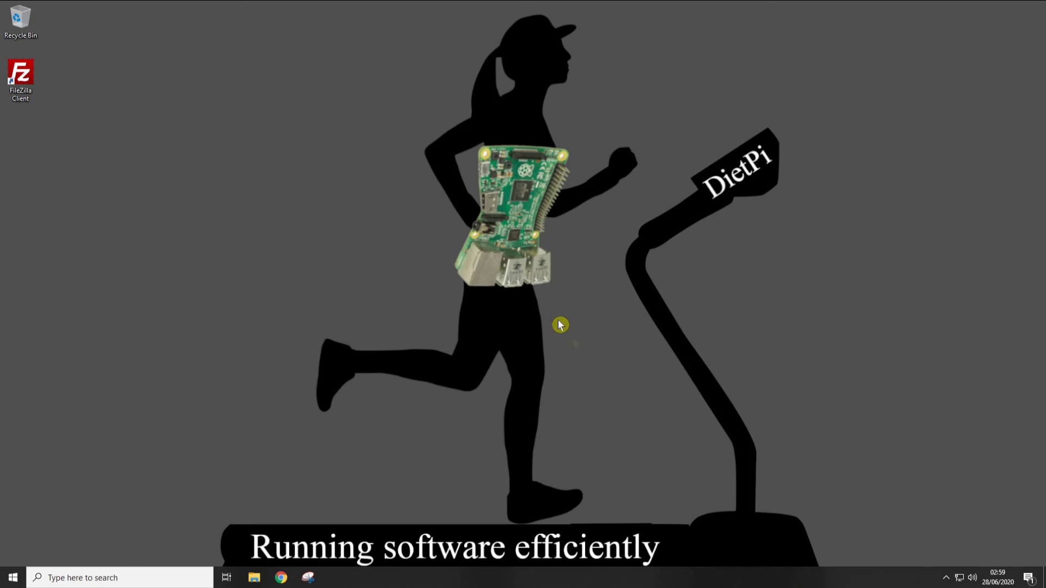
double_click(22, 76)
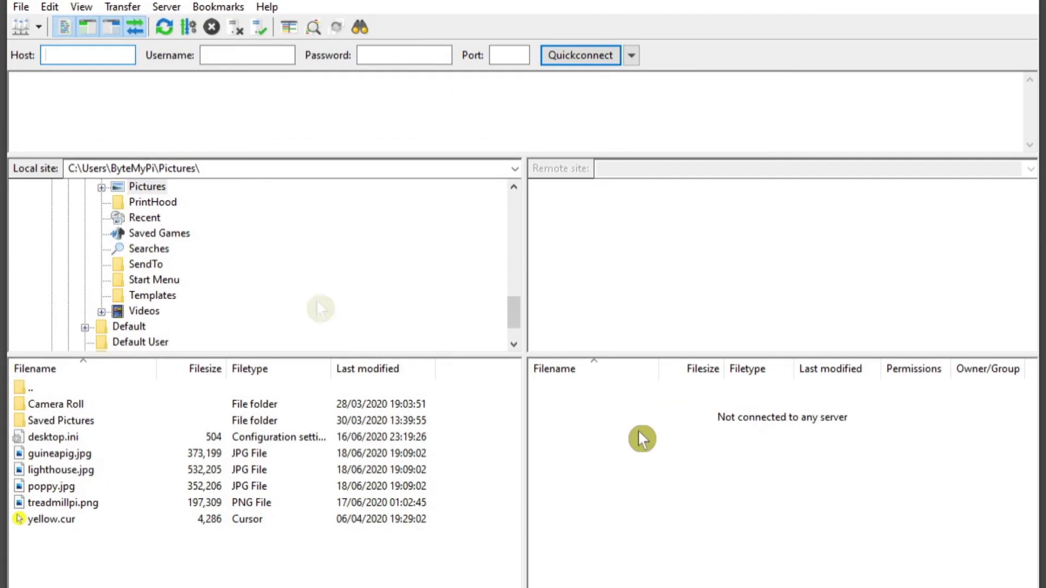
left_click(42, 29)
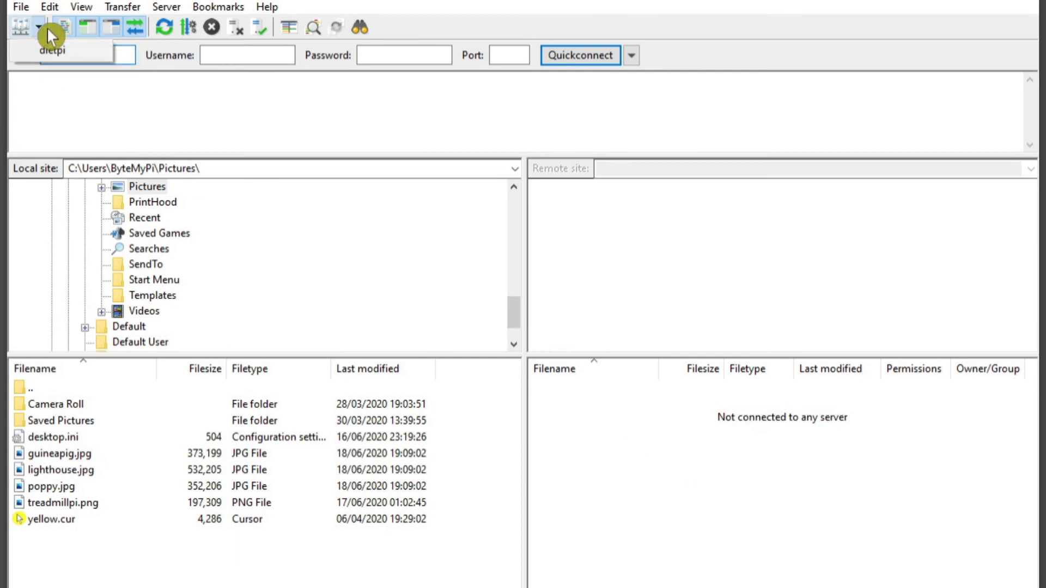
left_click(68, 55)
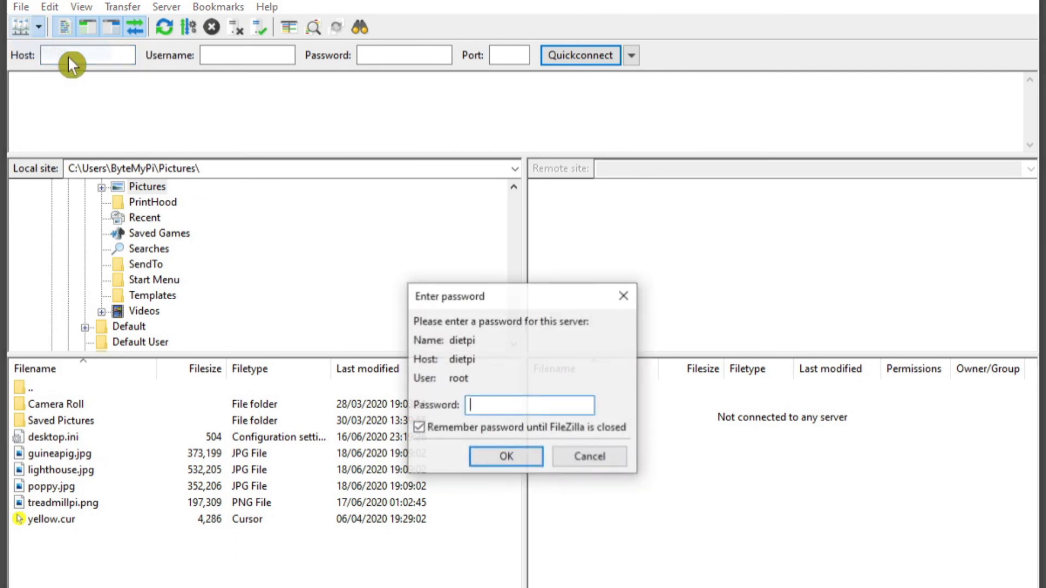
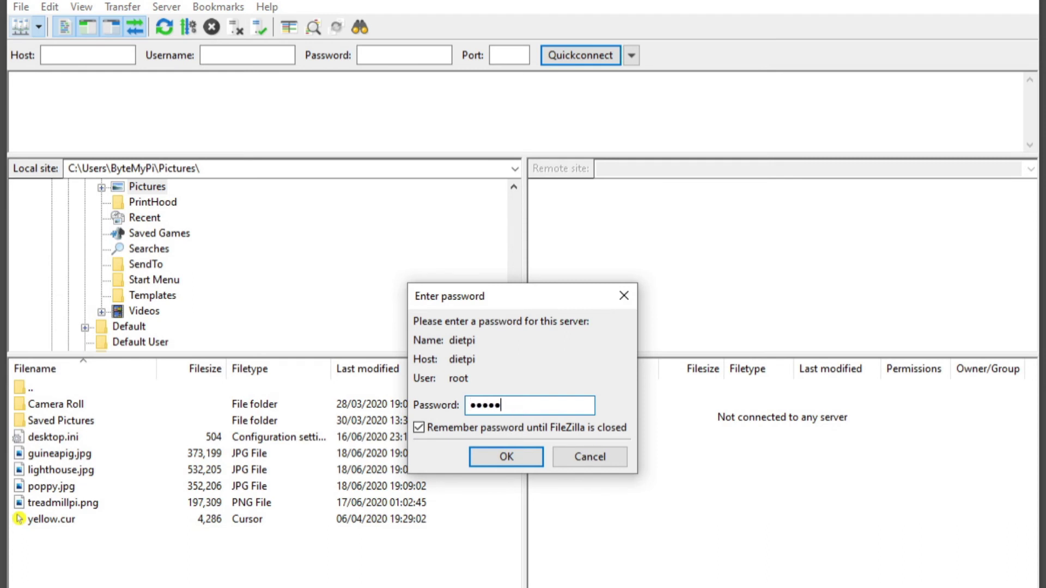
left_click(510, 462)
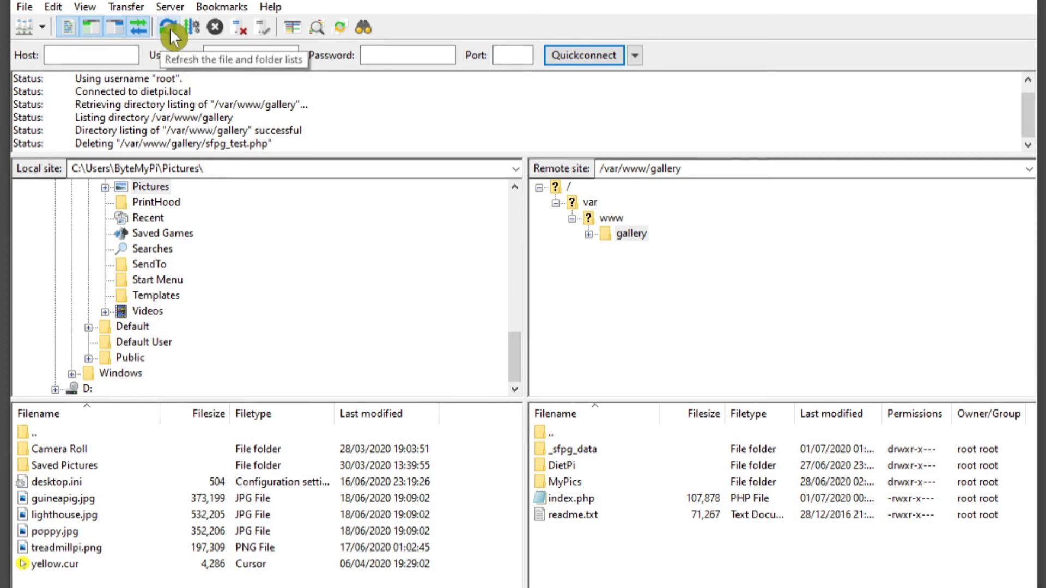
- Refresh the file listings and switch the remote view to the server's root / directory
left_click(170, 28)
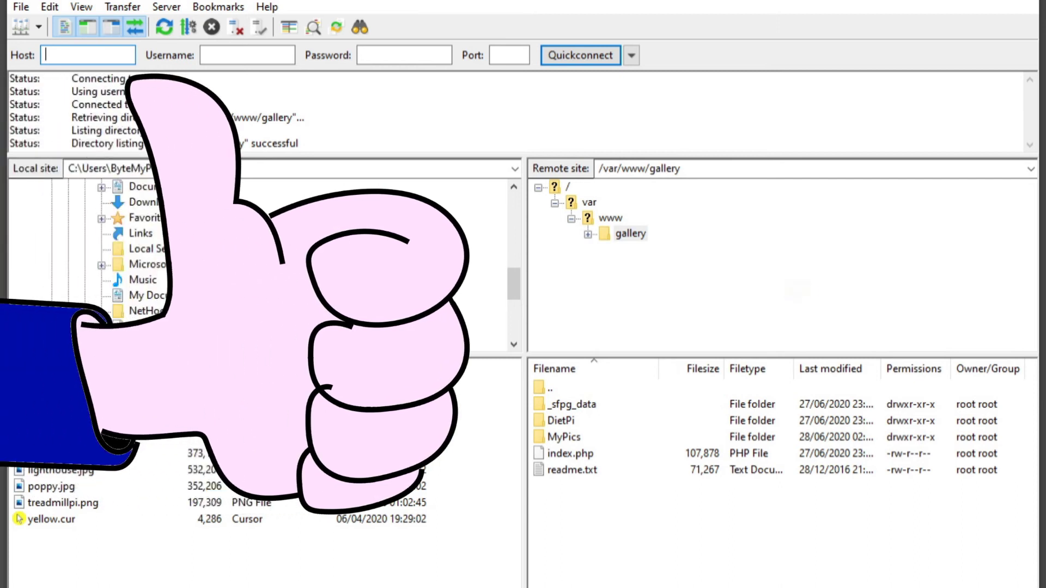
left_click(560, 185)
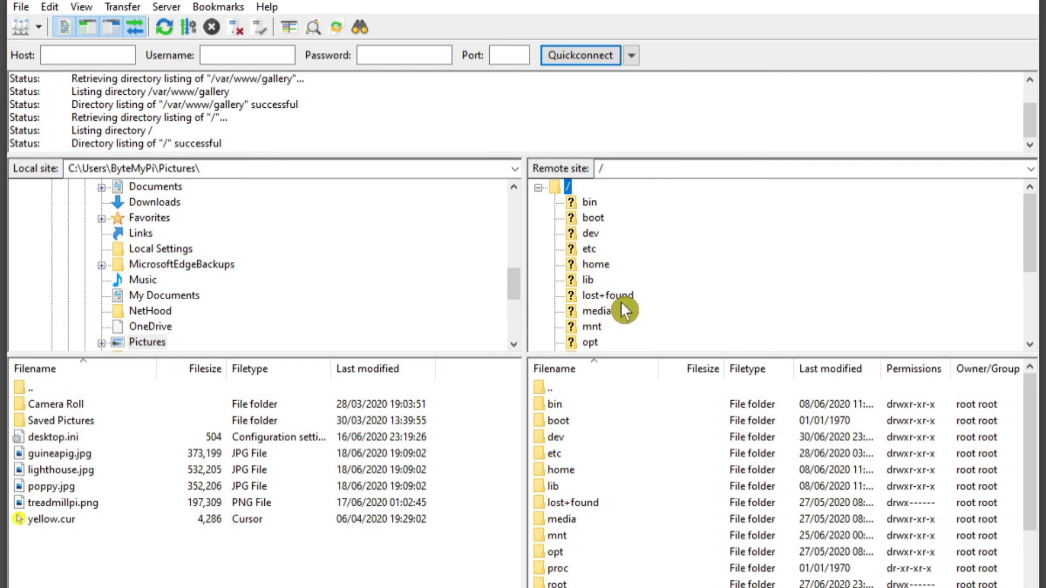
- Open /mnt on the server and copy the dietpi-backup folder into the local Documents folder
left_click(595, 326)
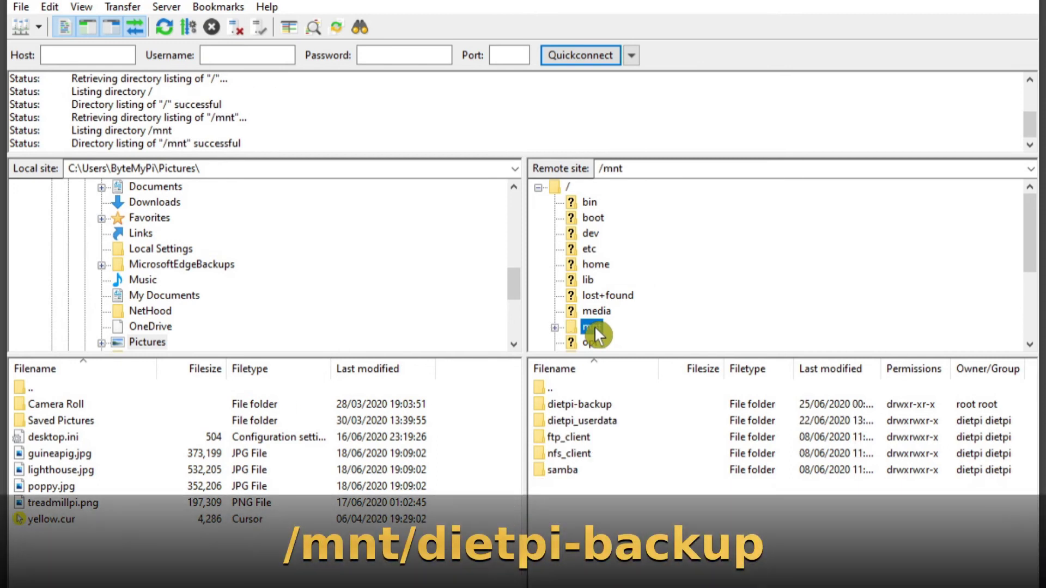
left_click(593, 406)
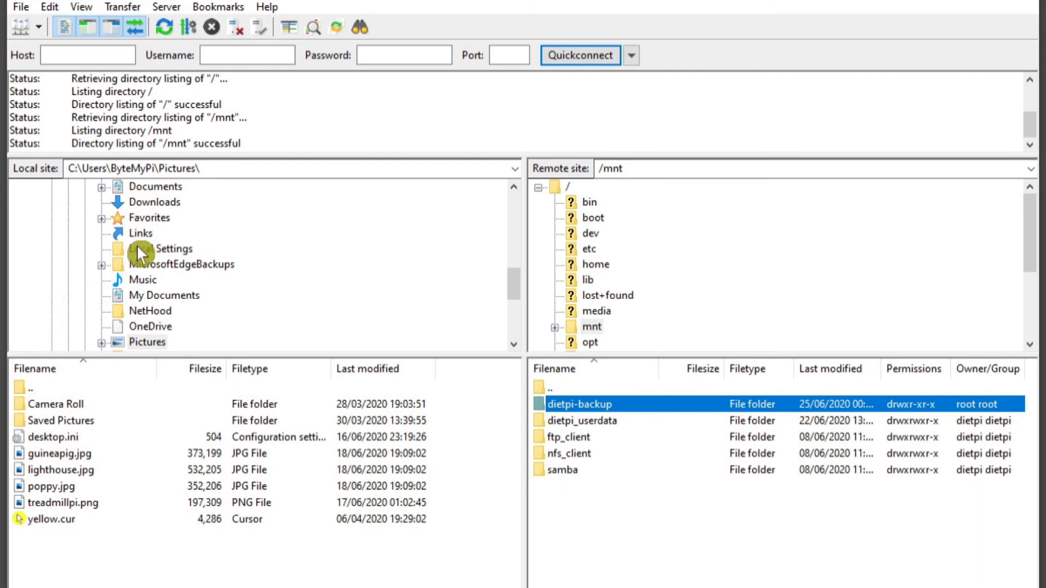
left_click(152, 186)
left_click(579, 404)
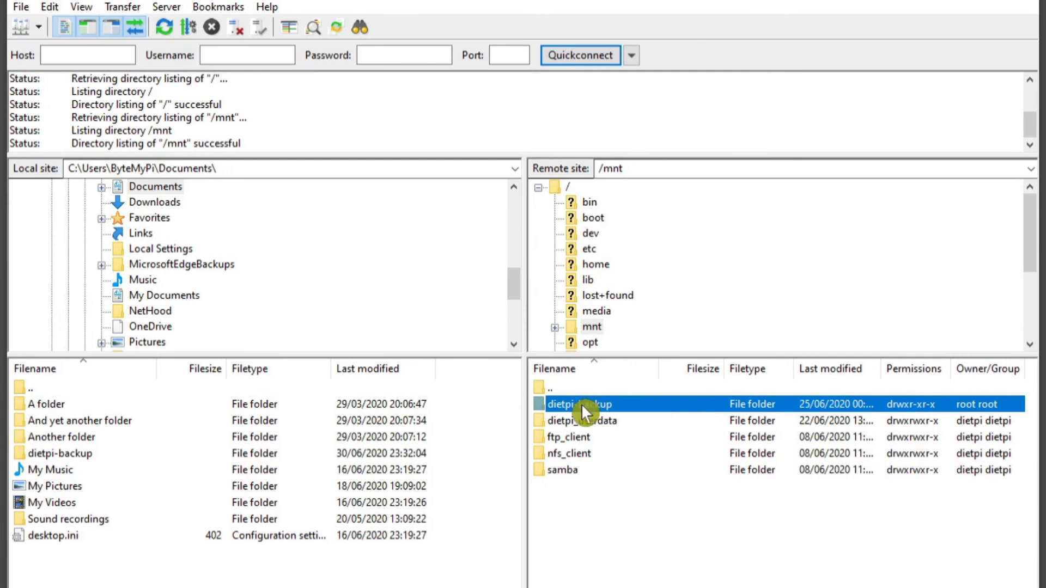
left_click_drag(581, 403, 162, 252)
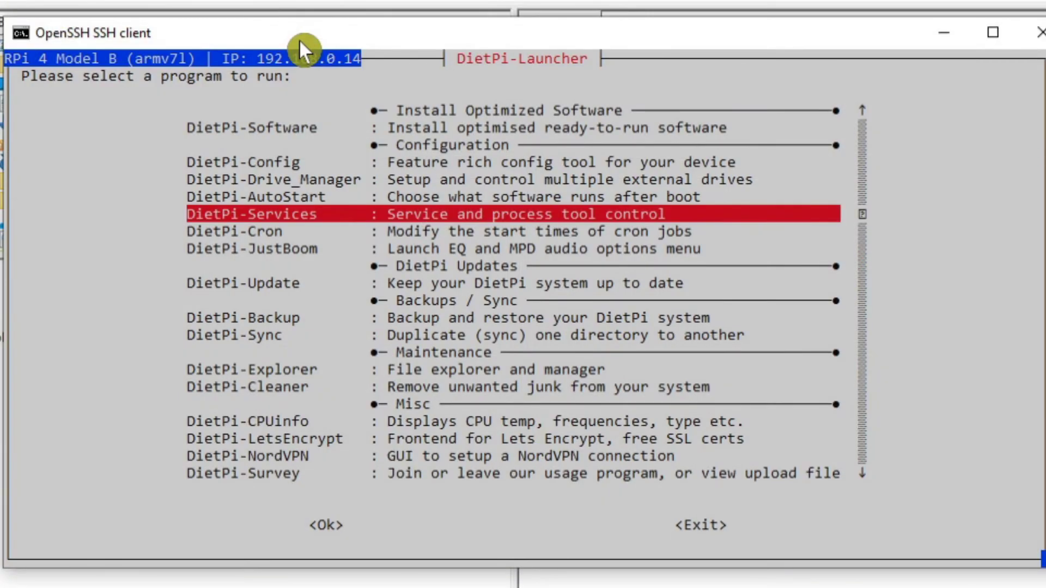
- Launch DietPi-Backup and start a restore from the existing /mnt/dietpi-backup backup
key("Down")
key("Down")
key("Down")
key("Down")
key("Down")
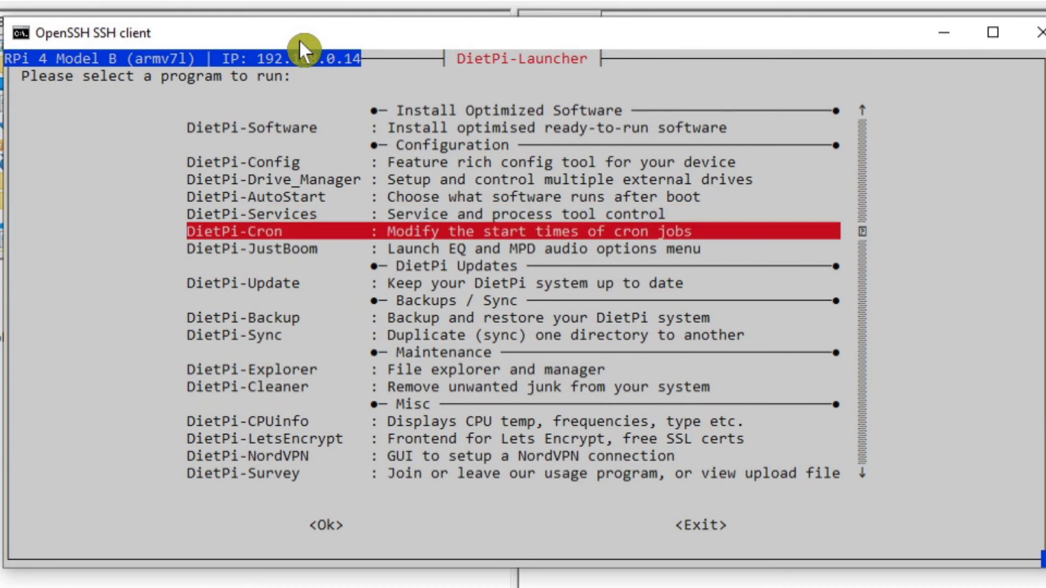
key("Down")
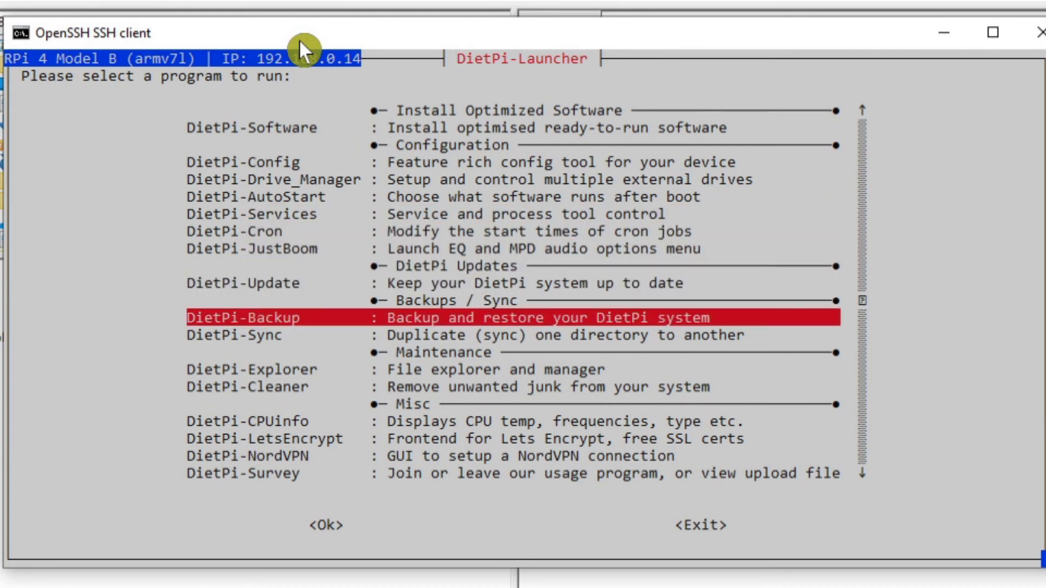
key("Return")
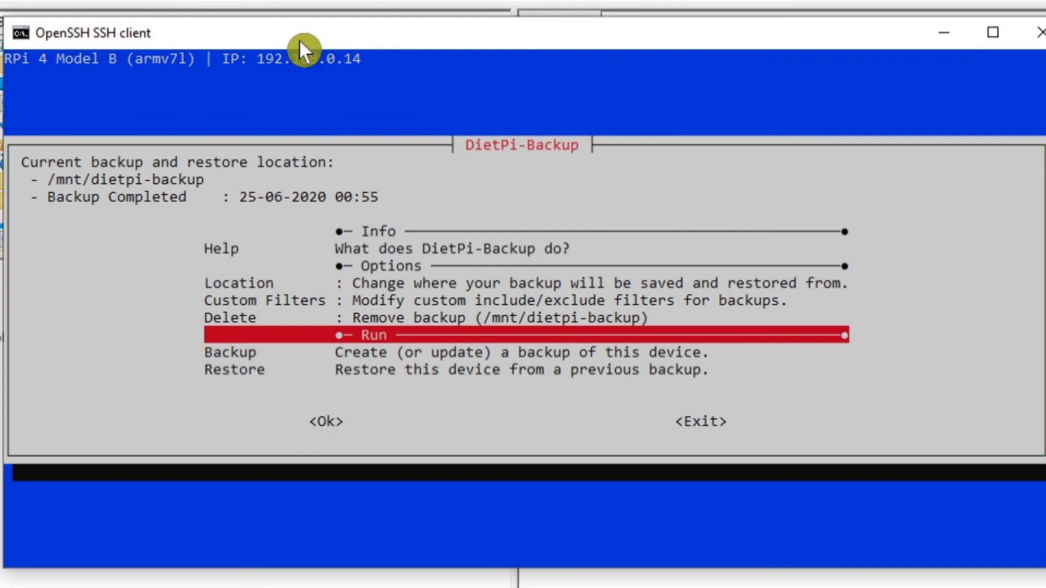
key("Down")
key("Down")
key("Return")
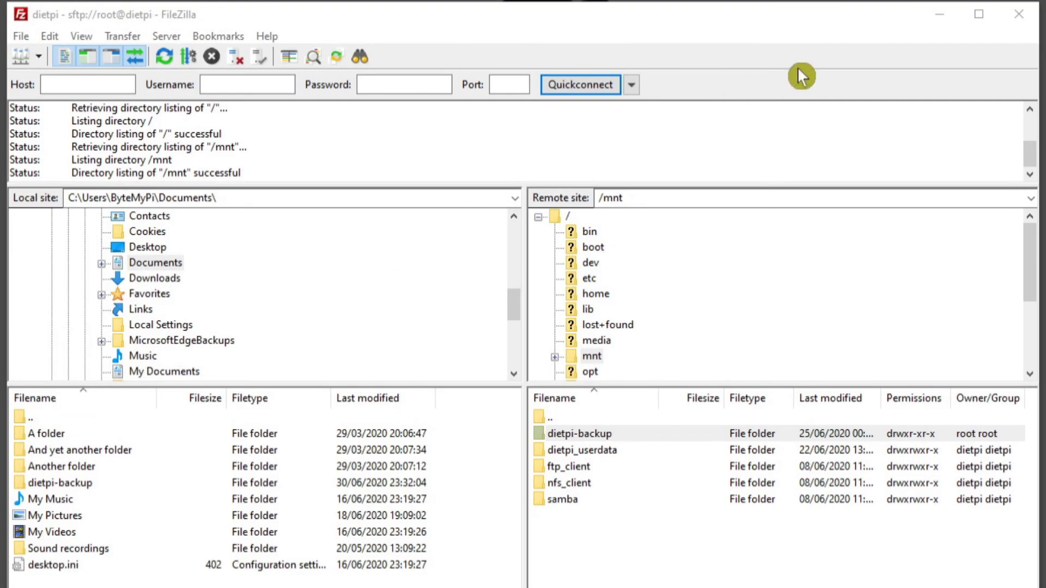
- Close FileZilla and switch to Google Chrome on the taskbar
left_click(1023, 23)
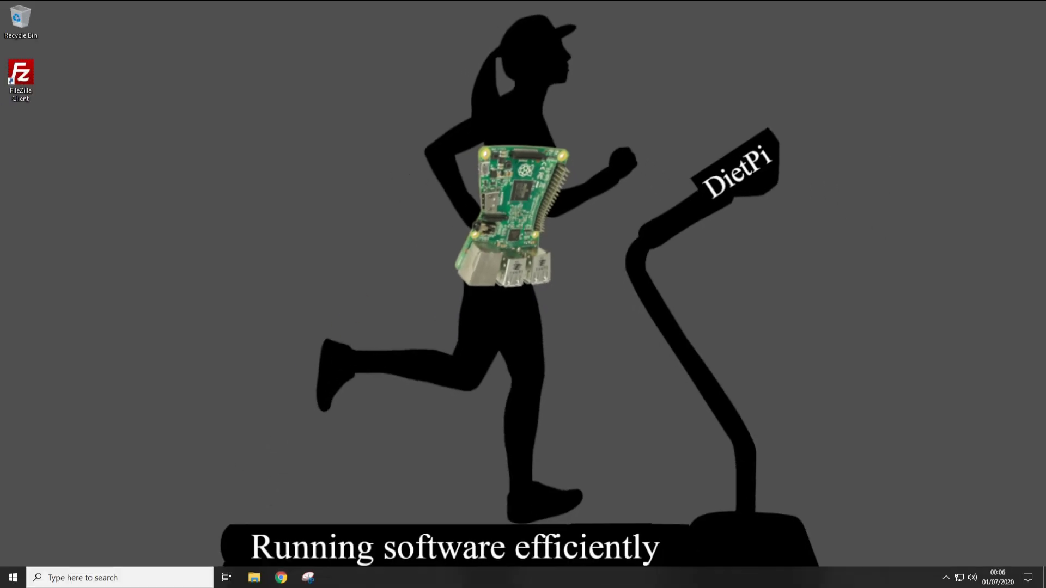
left_click(282, 577)
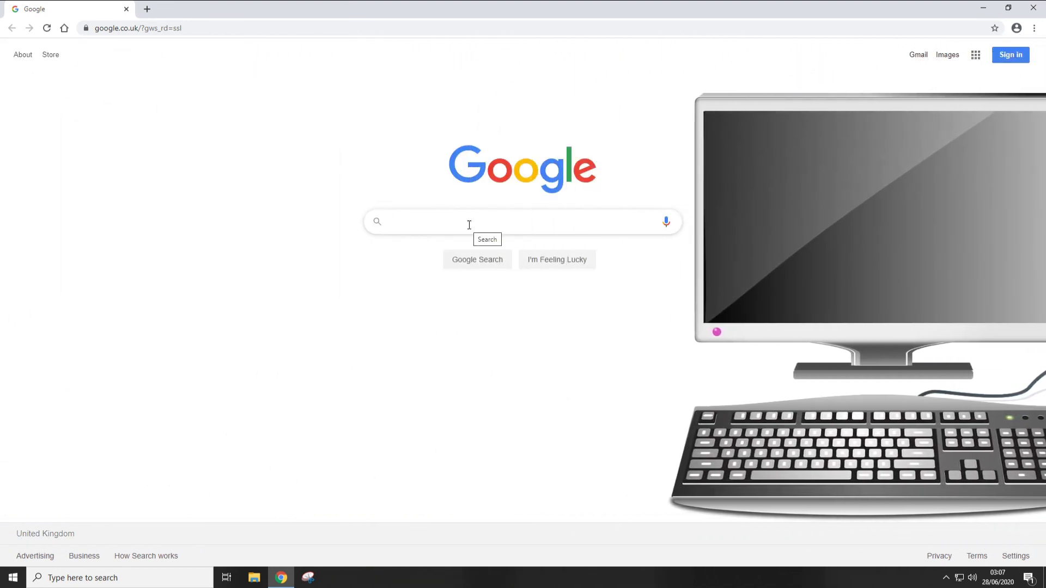
left_click(127, 29)
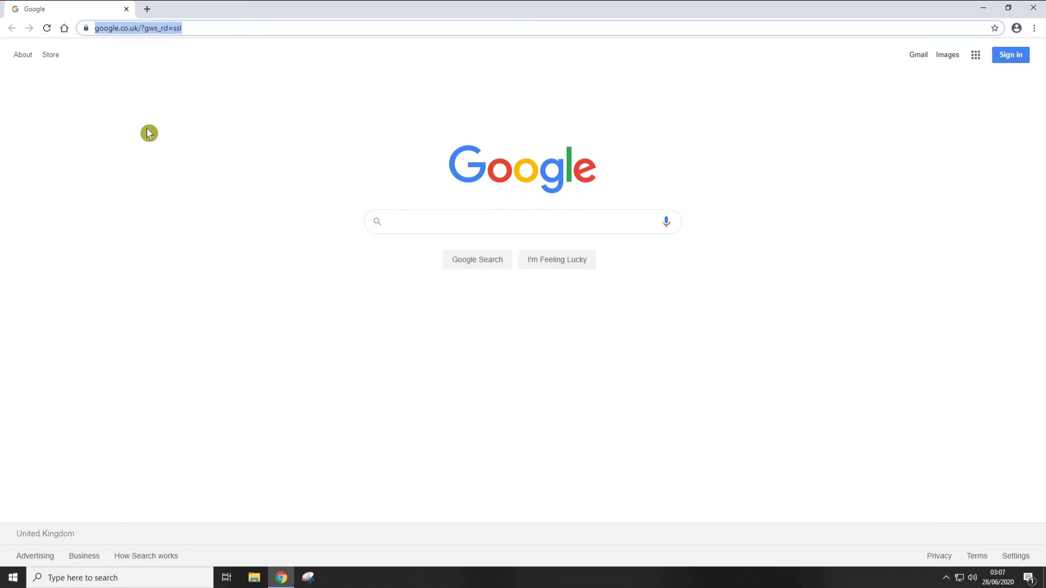
type("http://dietpi")
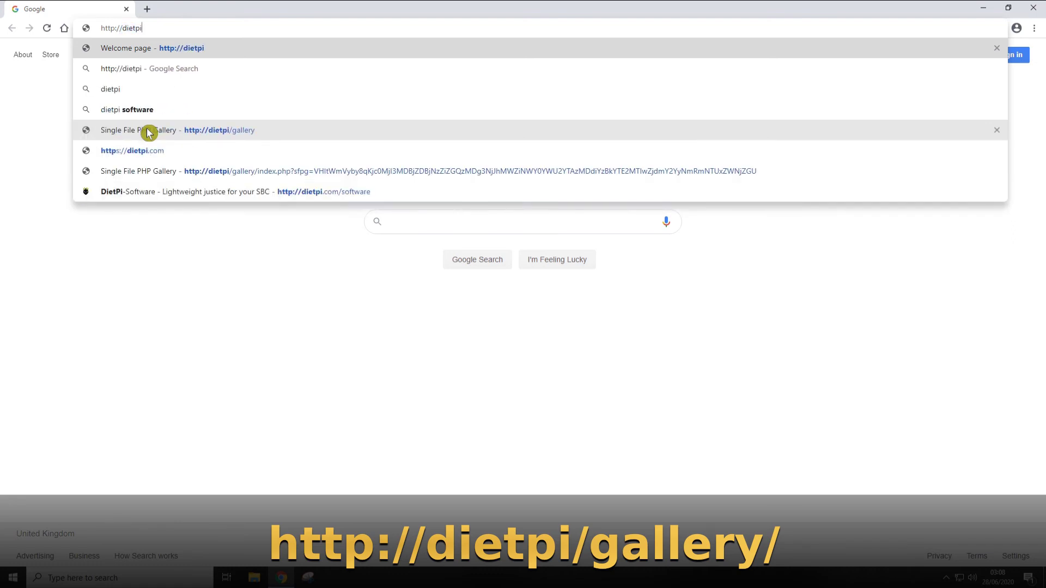
type("/gall")
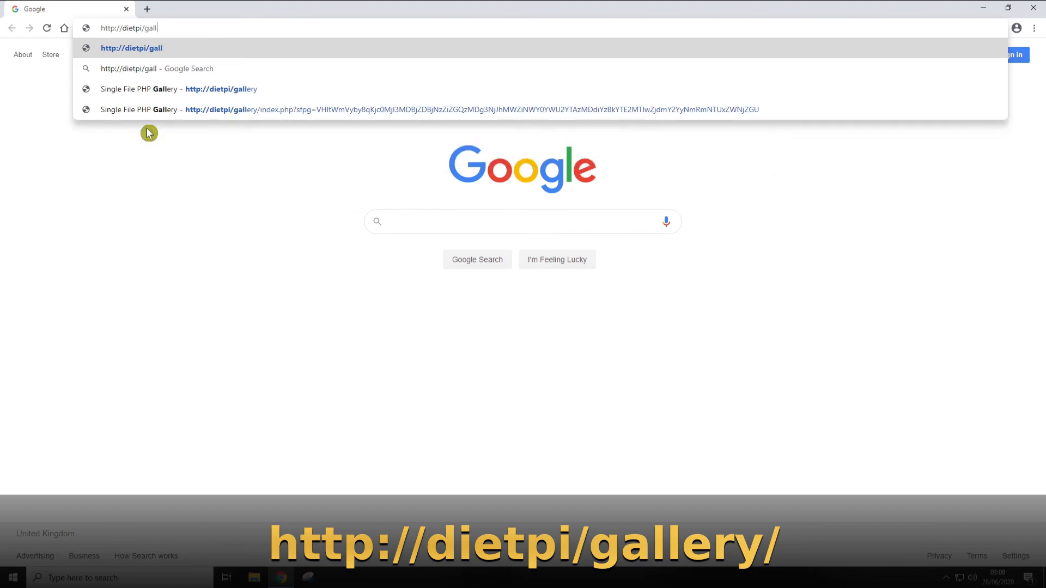
type("ery")
key("Return")
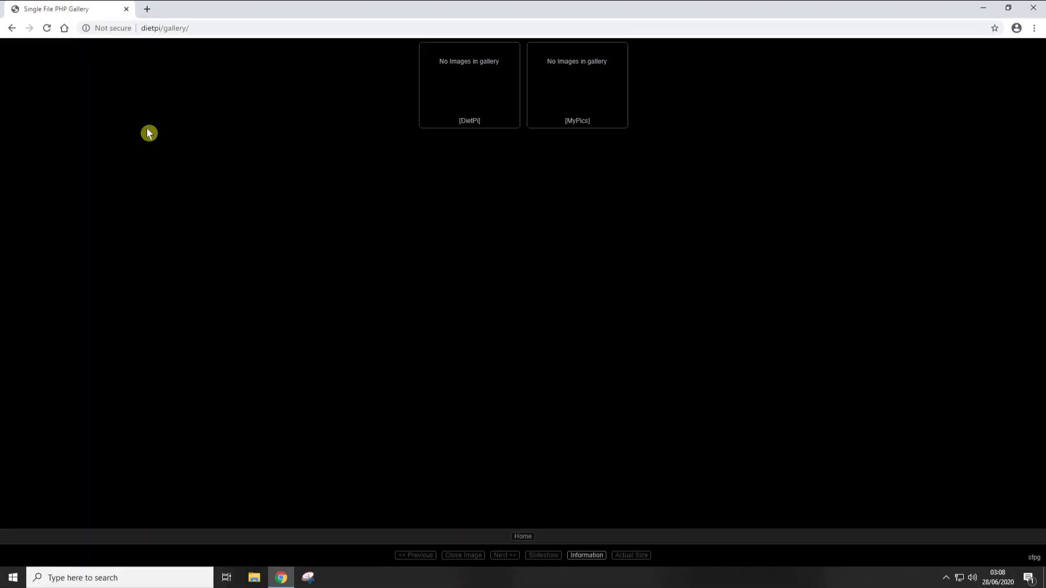